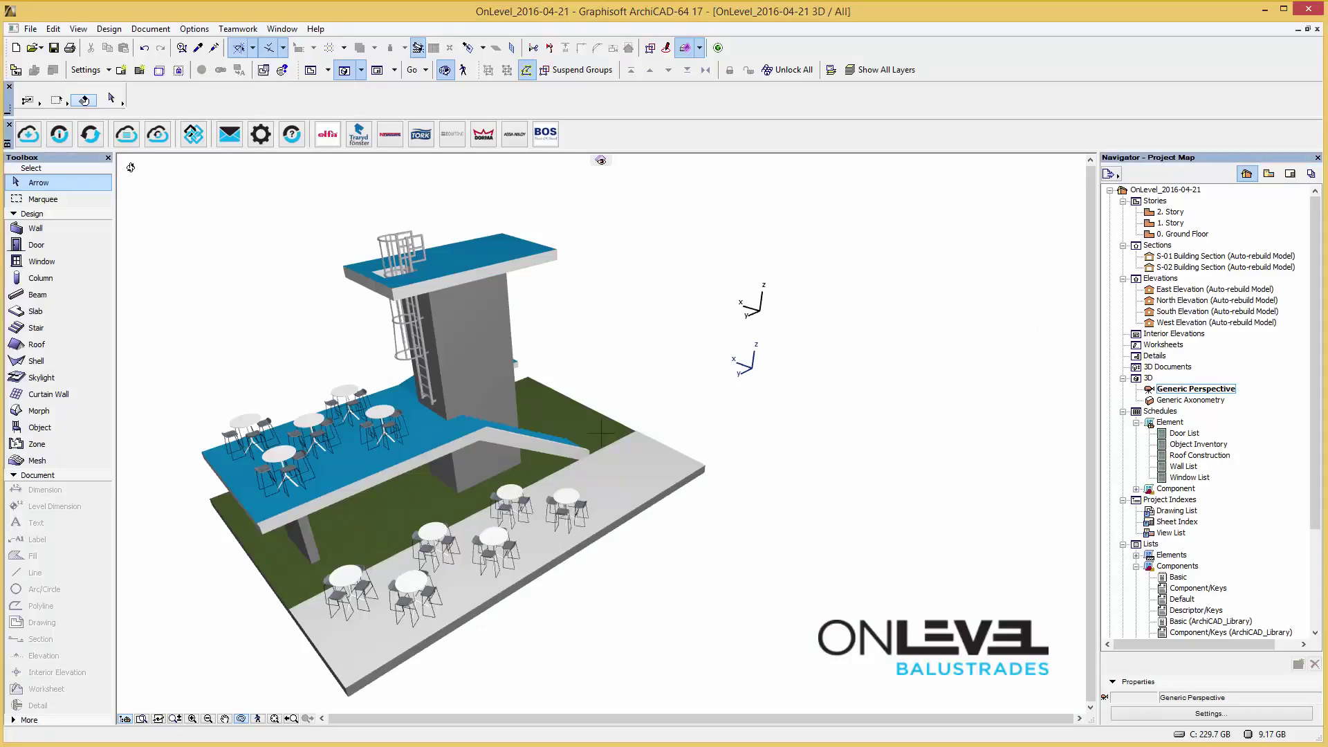
Open the BIMobject product catalogue and filter it by the brand OnLevel GmbH.
left_click(29, 136)
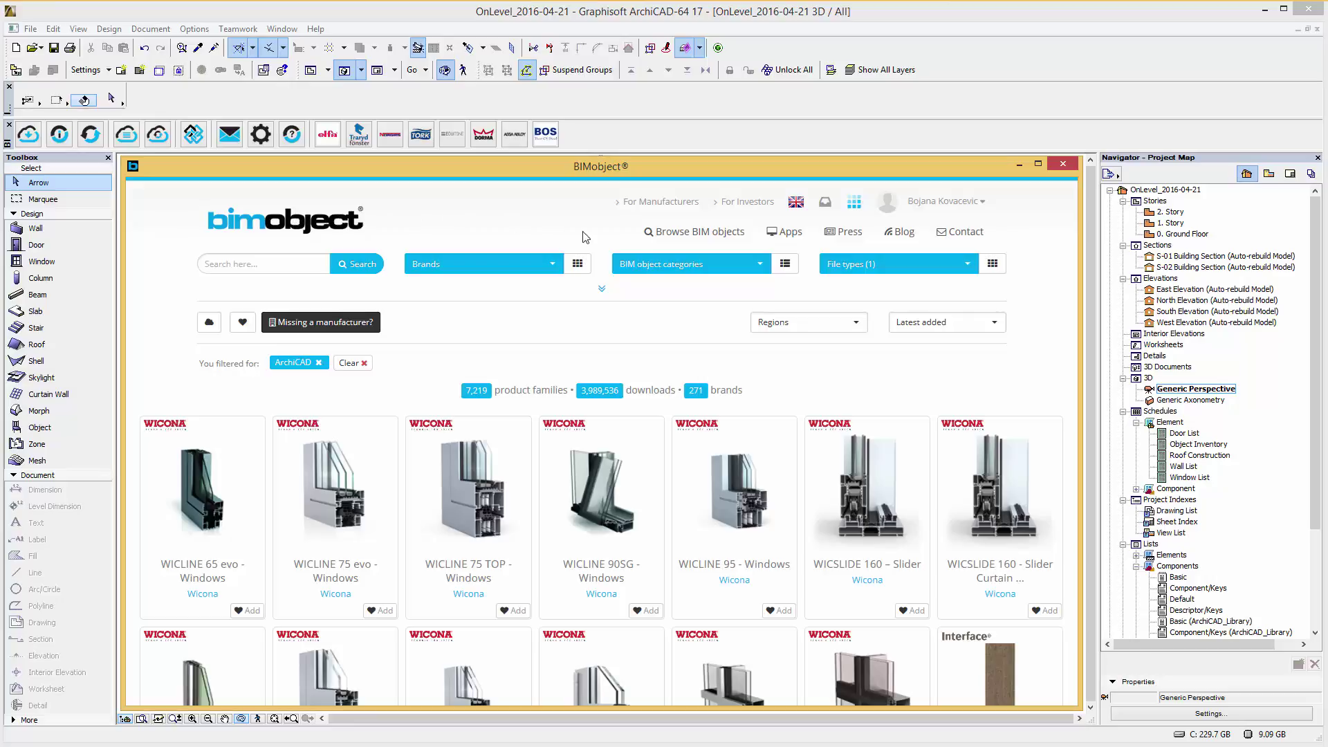
left_click(602, 290)
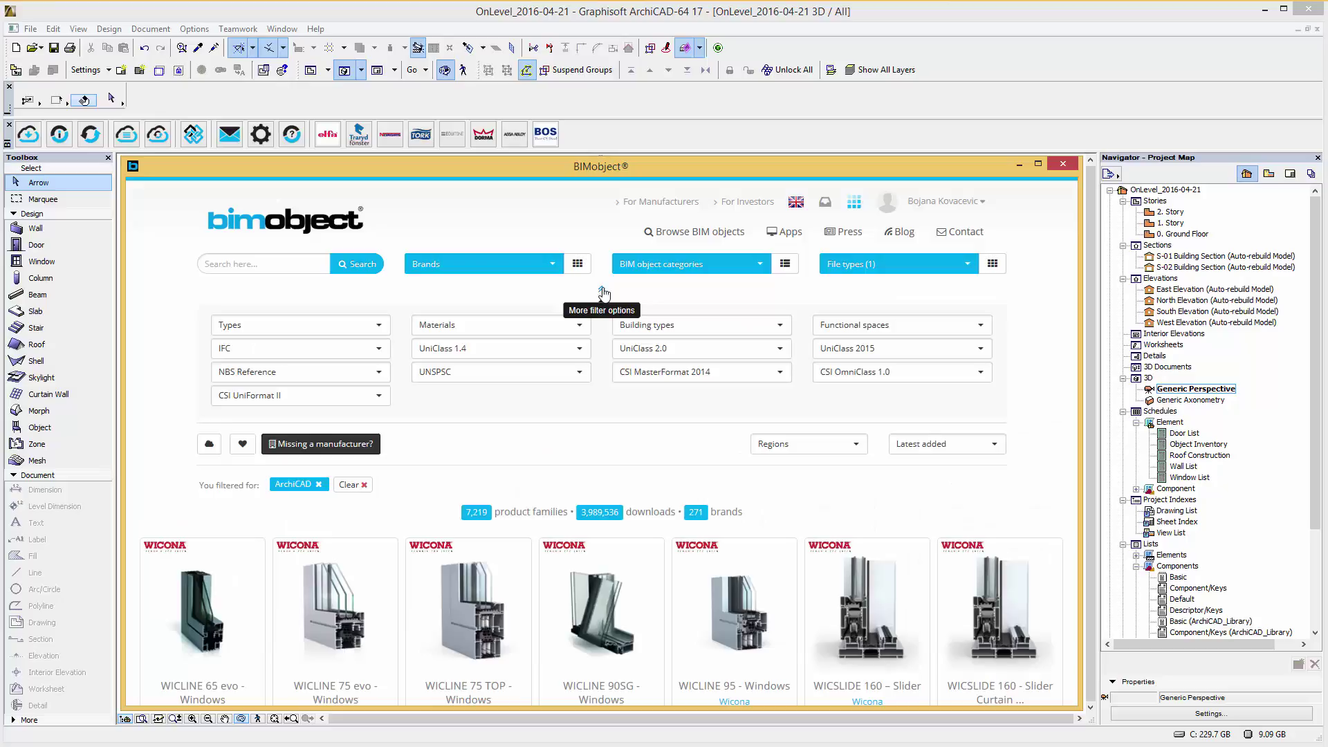
left_click(527, 269)
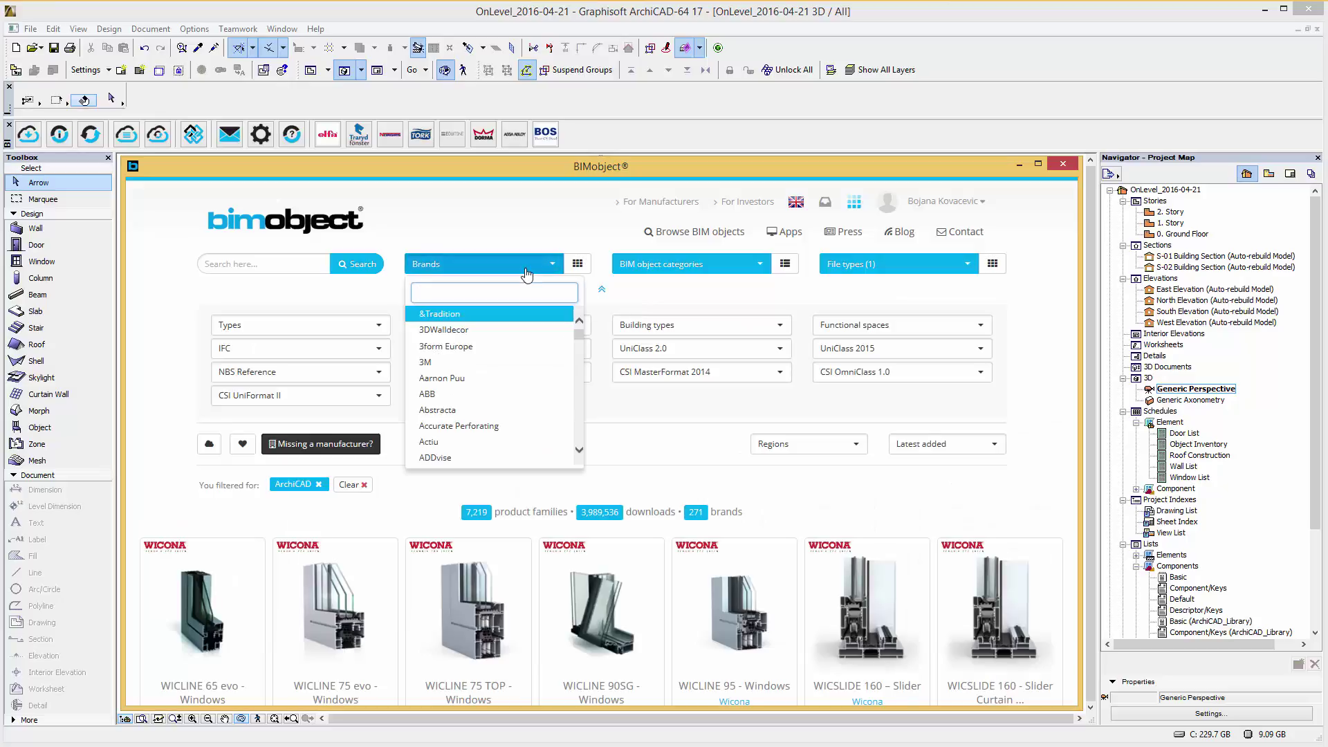
type("On")
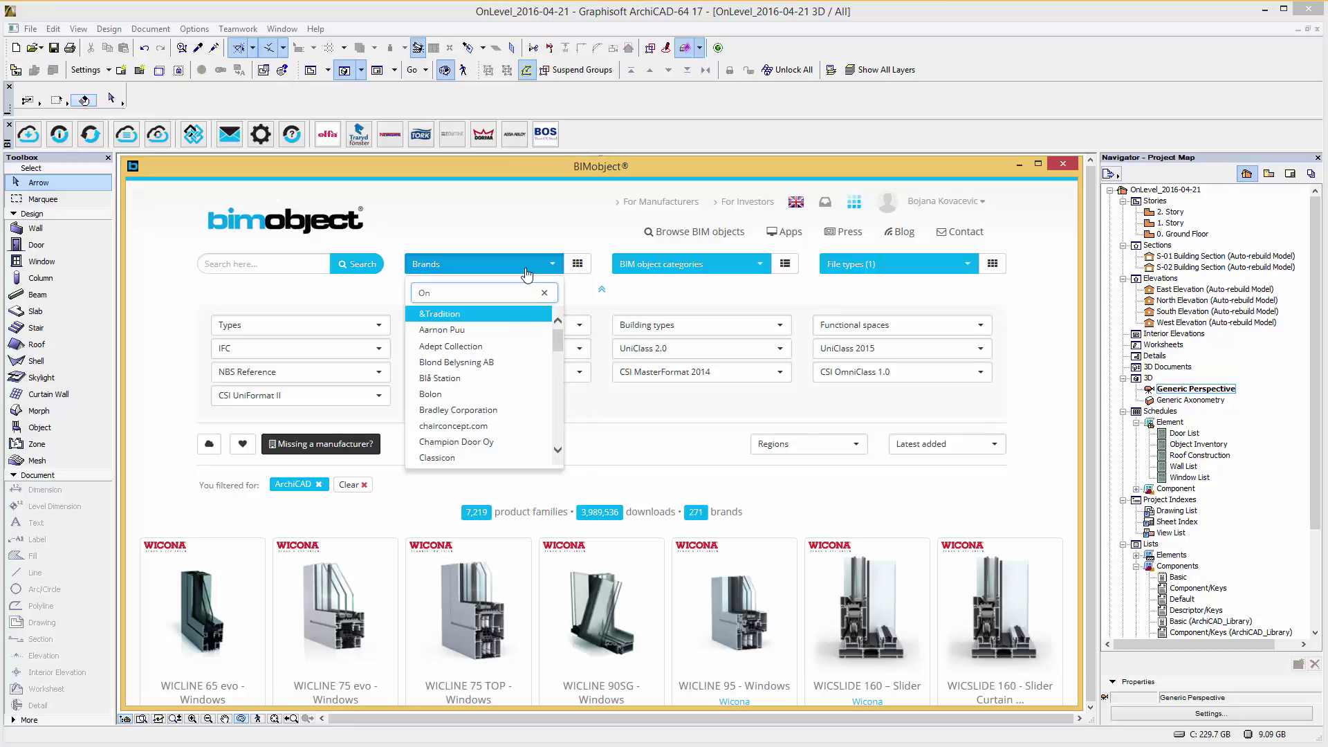
type("lev")
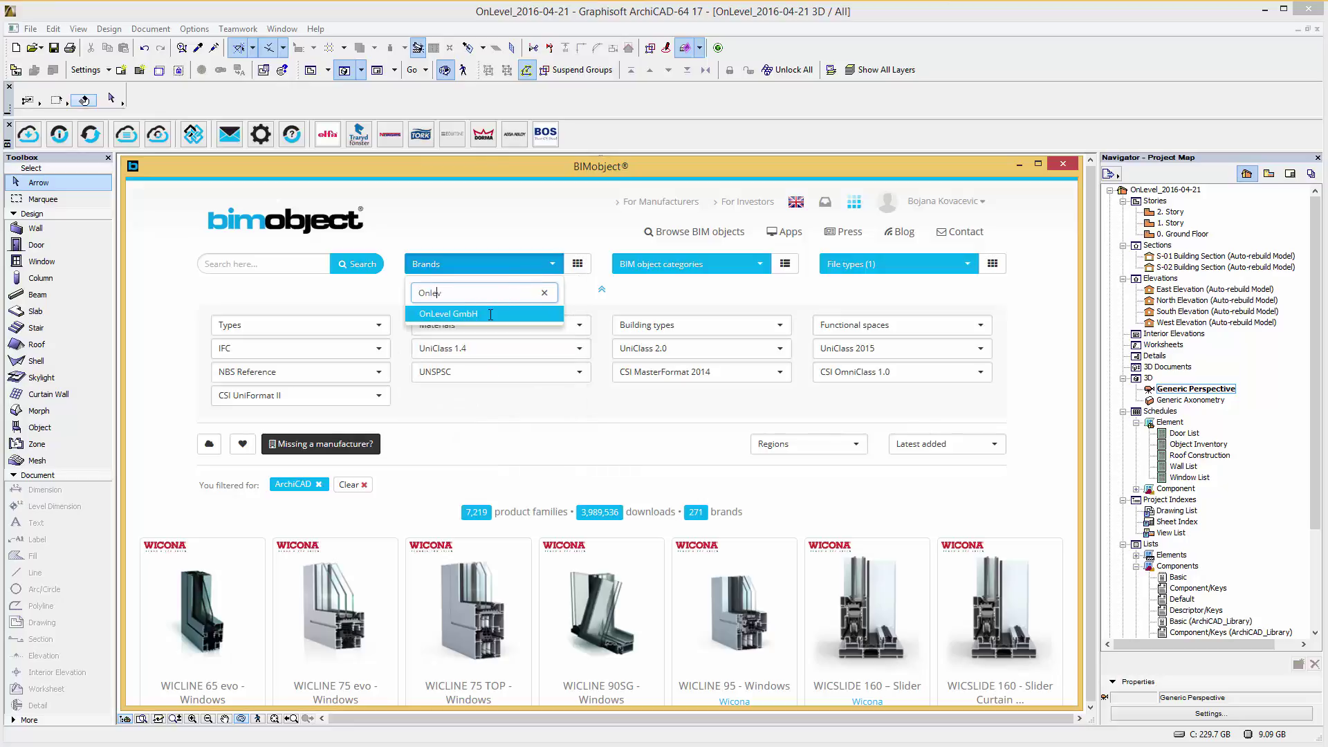
type("el")
left_click(490, 315)
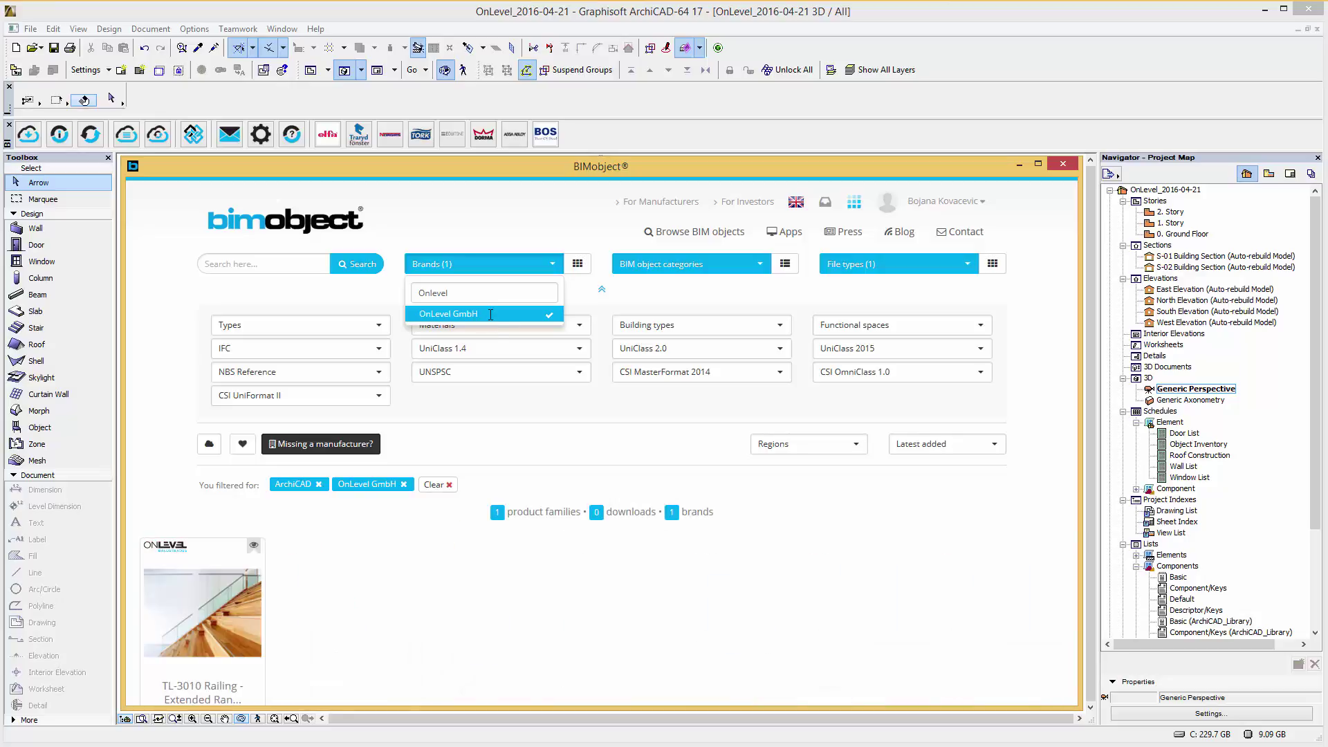
left_click(530, 431)
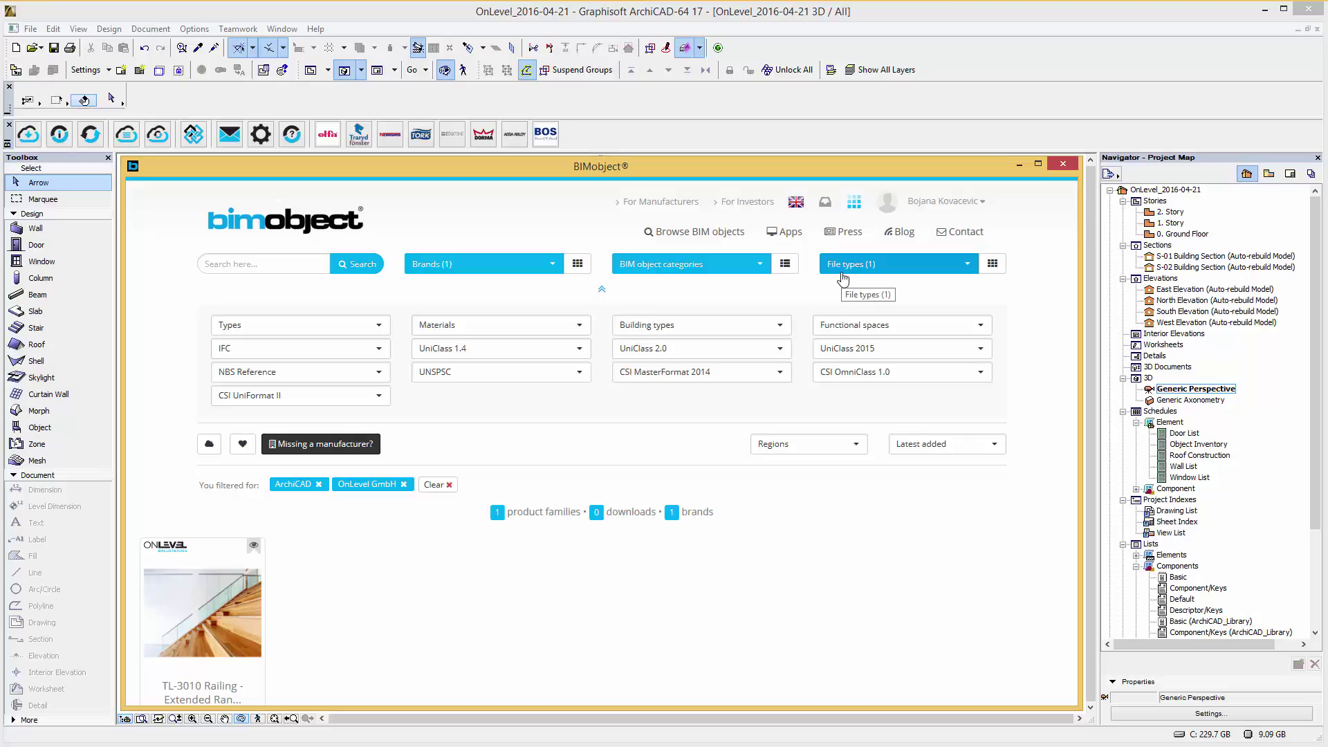
left_click(602, 291)
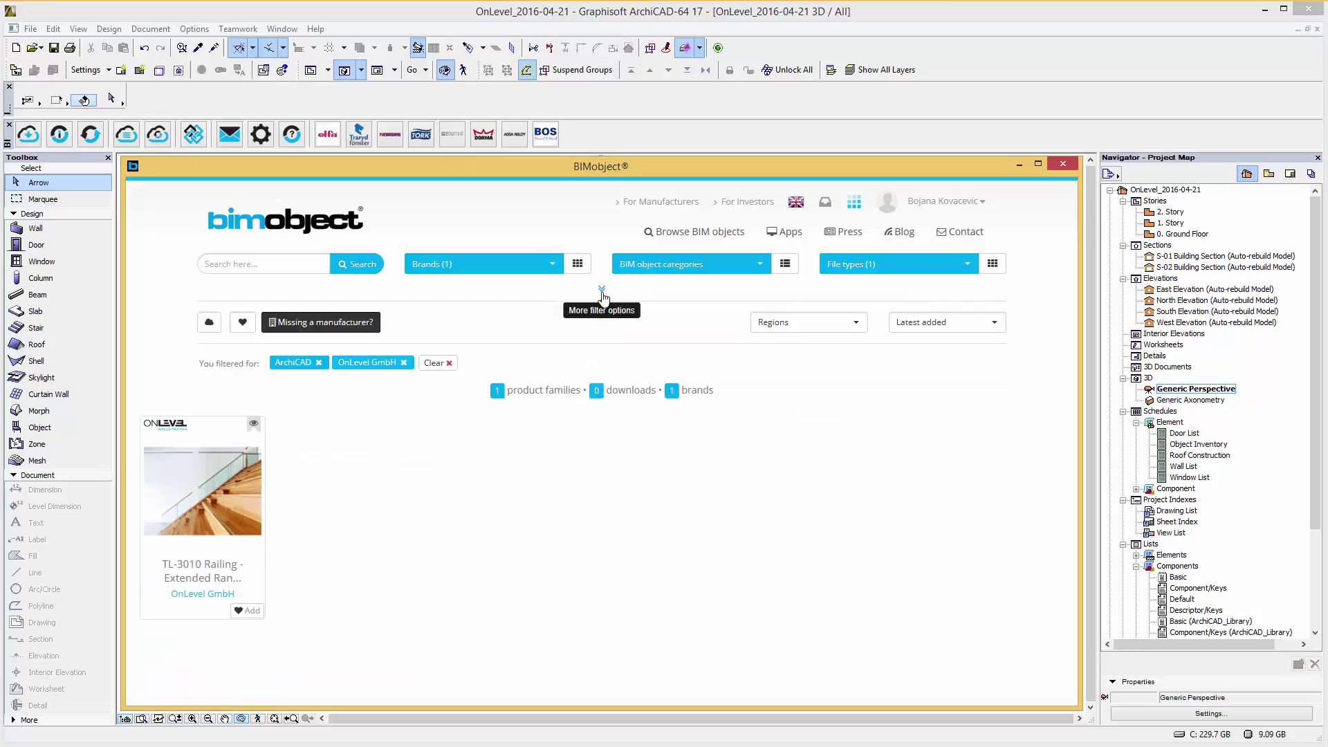
Open the TL-3010 Railing - Extended Range product page and look through its pictures.
left_click(228, 472)
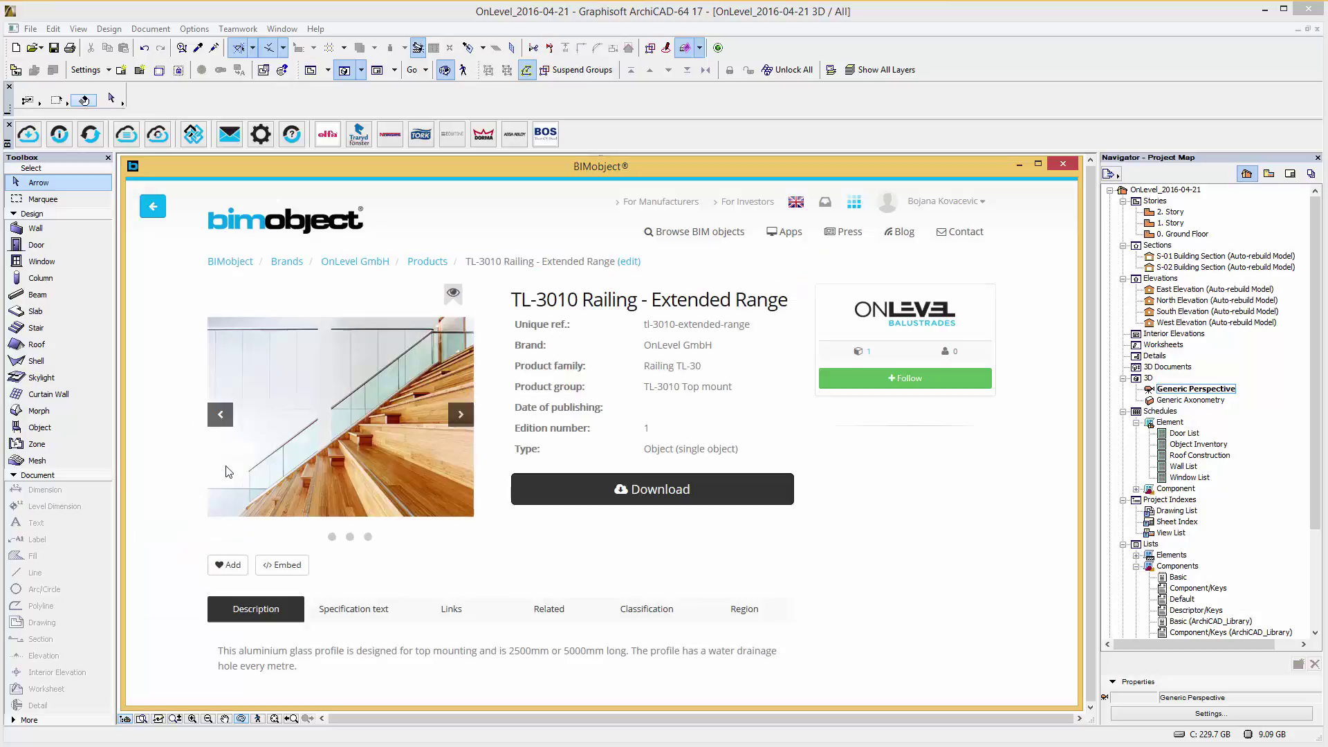
left_click(461, 414)
left_click(461, 413)
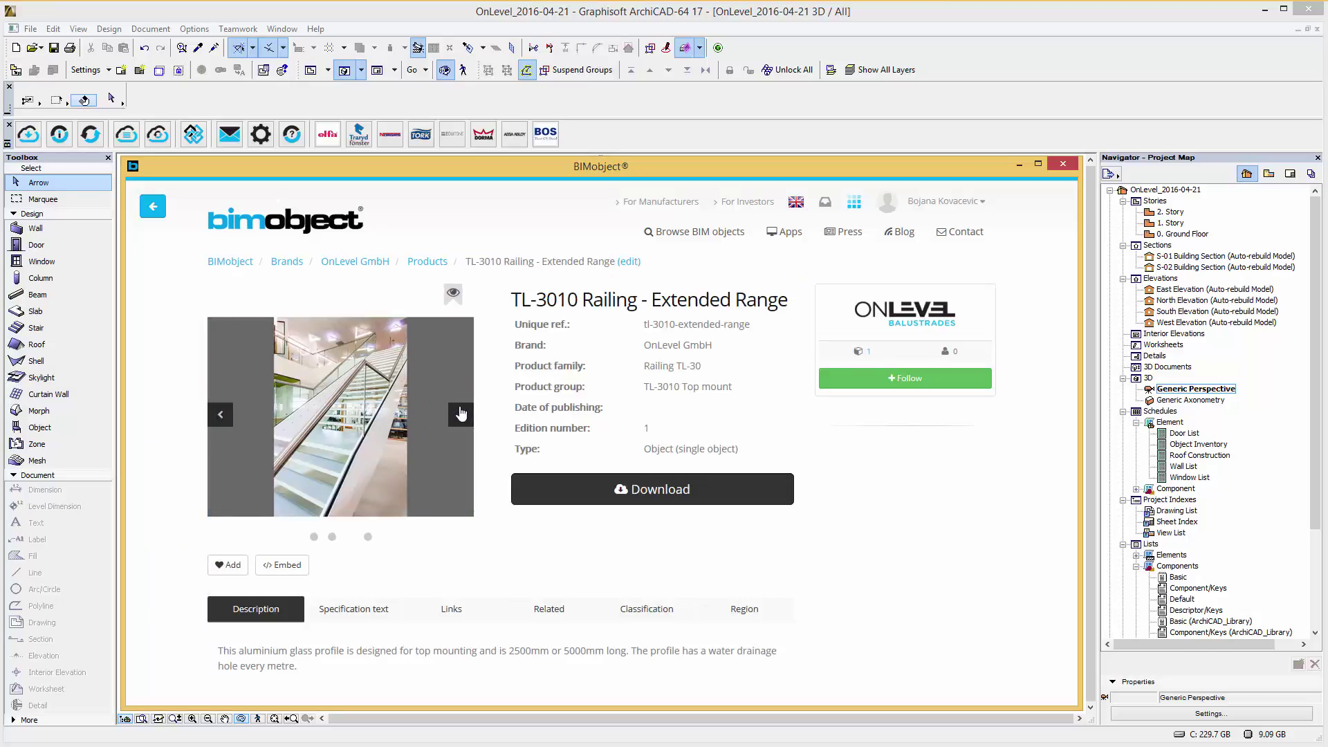
left_click(461, 413)
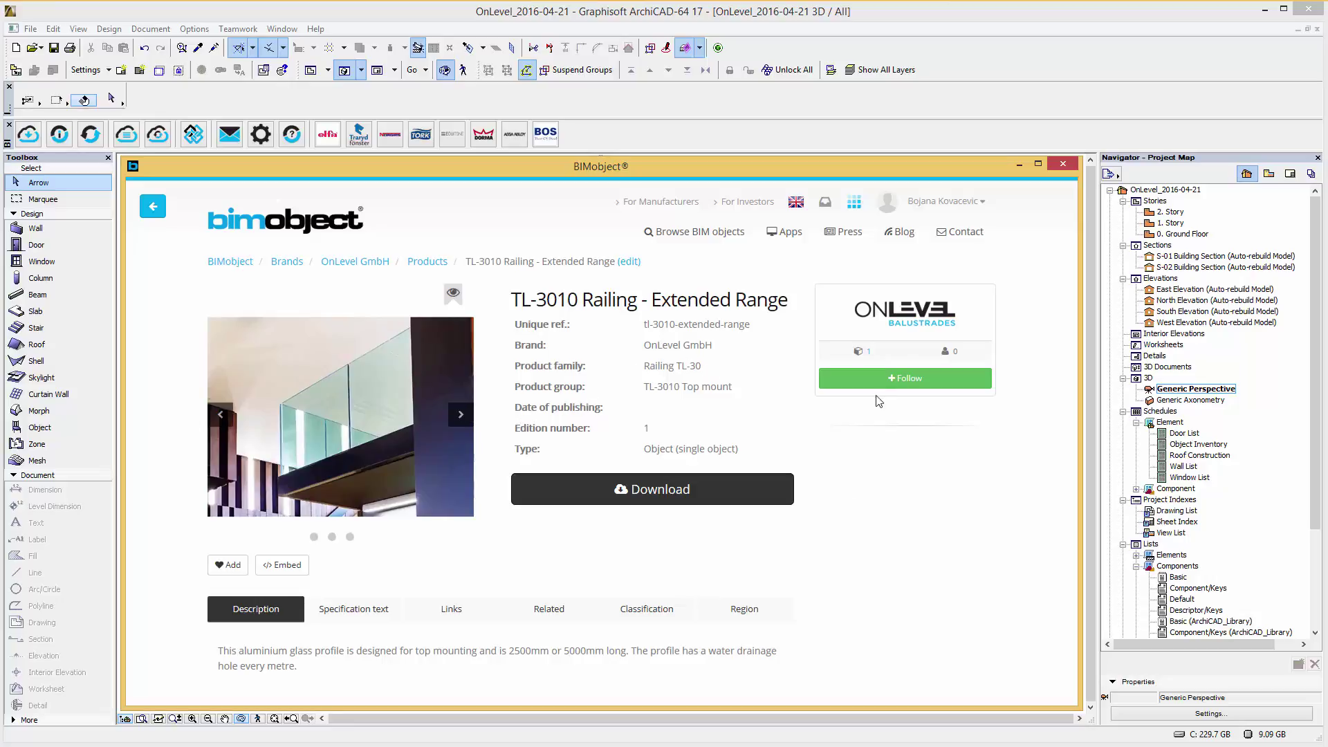
View the OnLevel GmbH brand page and return to the TL-3010 Railing - Extended Range product from its latest products.
left_click(909, 313)
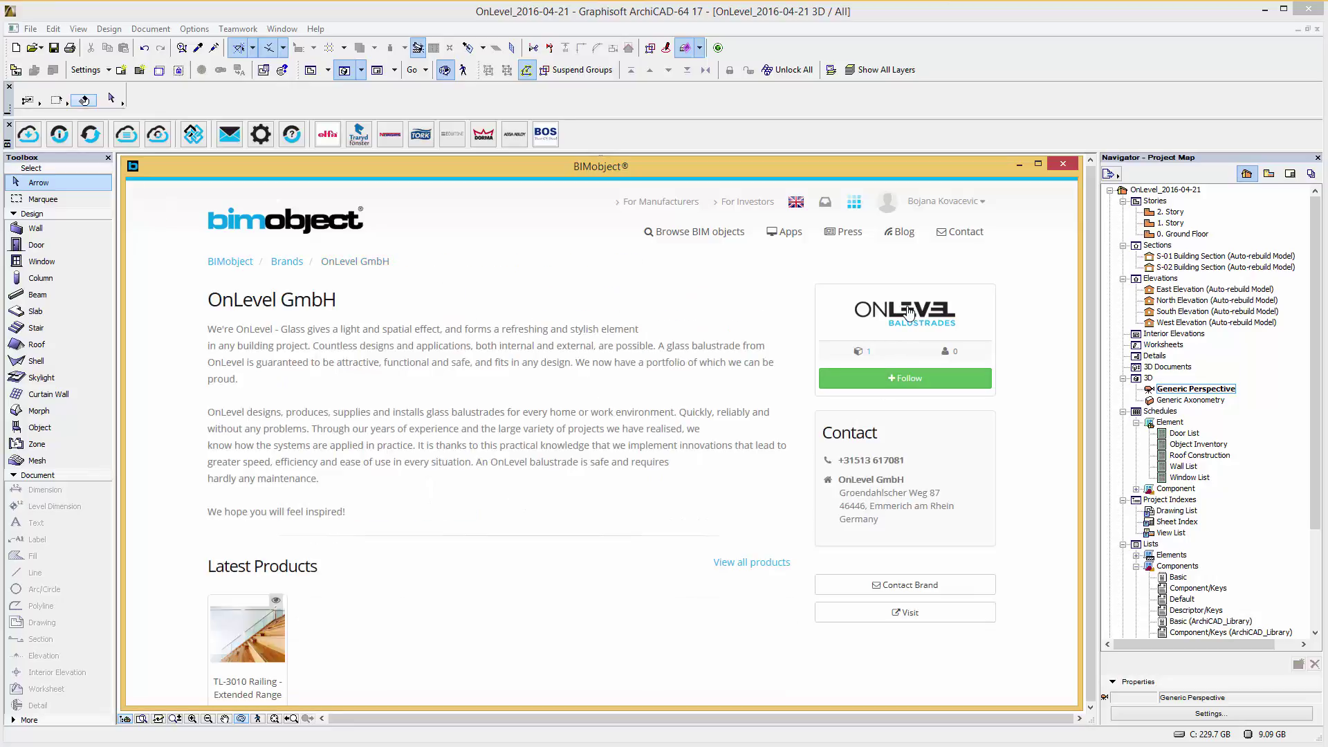
scroll(666, 366, "down", 3)
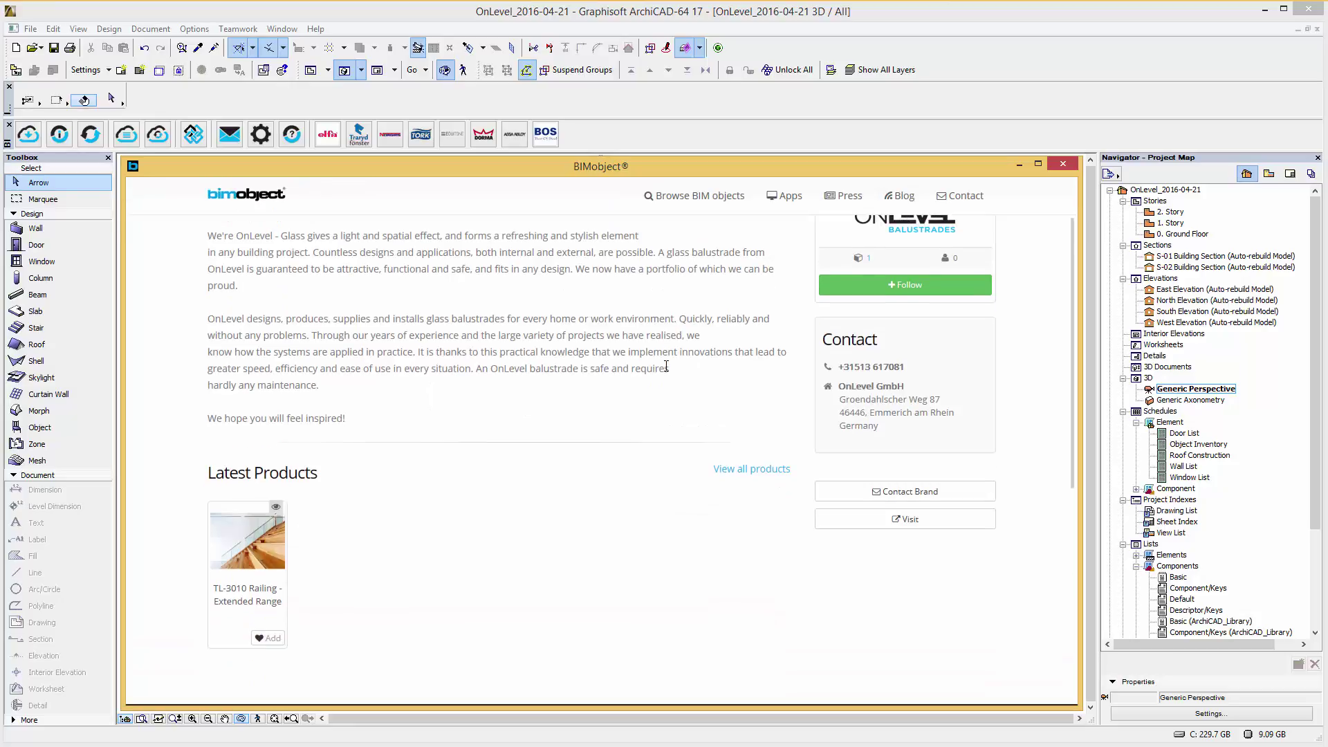
scroll(800, 400, "up", 3)
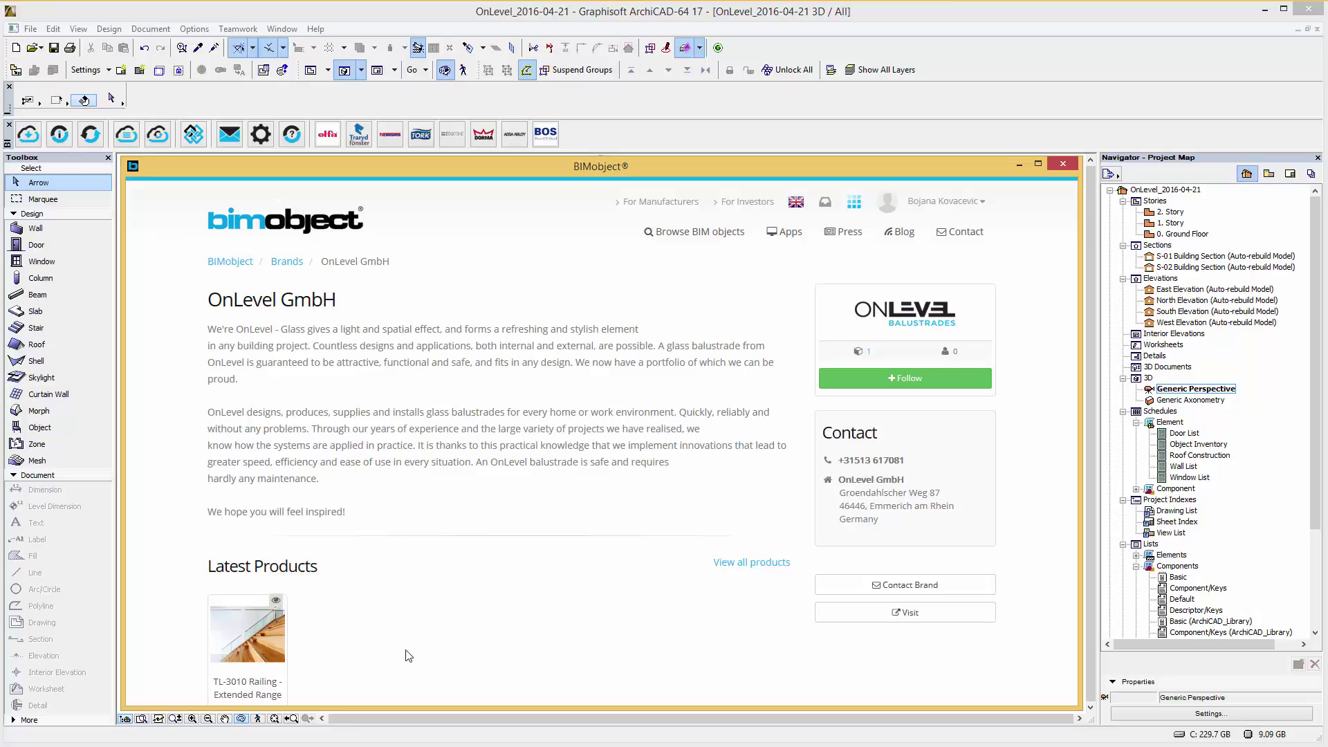
left_click(243, 653)
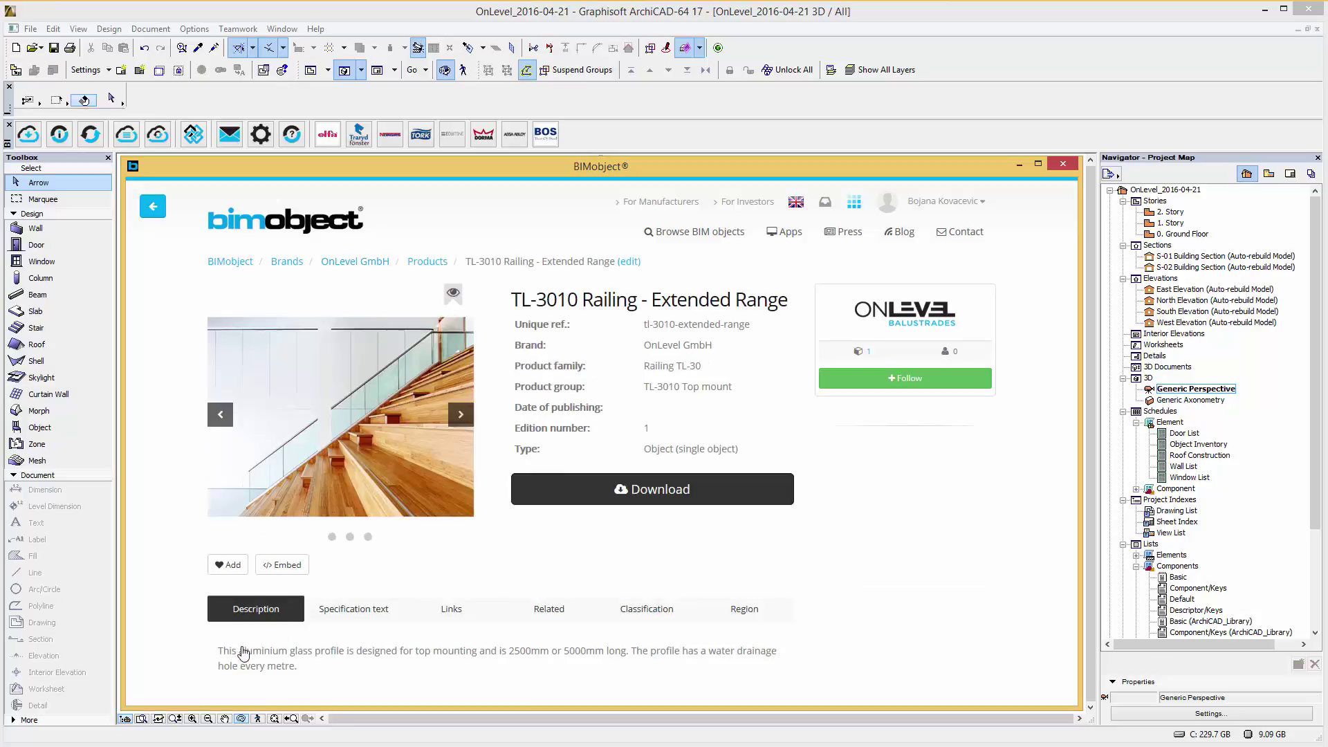
Examine the railing's specification text, links with the product website, related data, classification and regional availability.
scroll(856, 503, "down", 1)
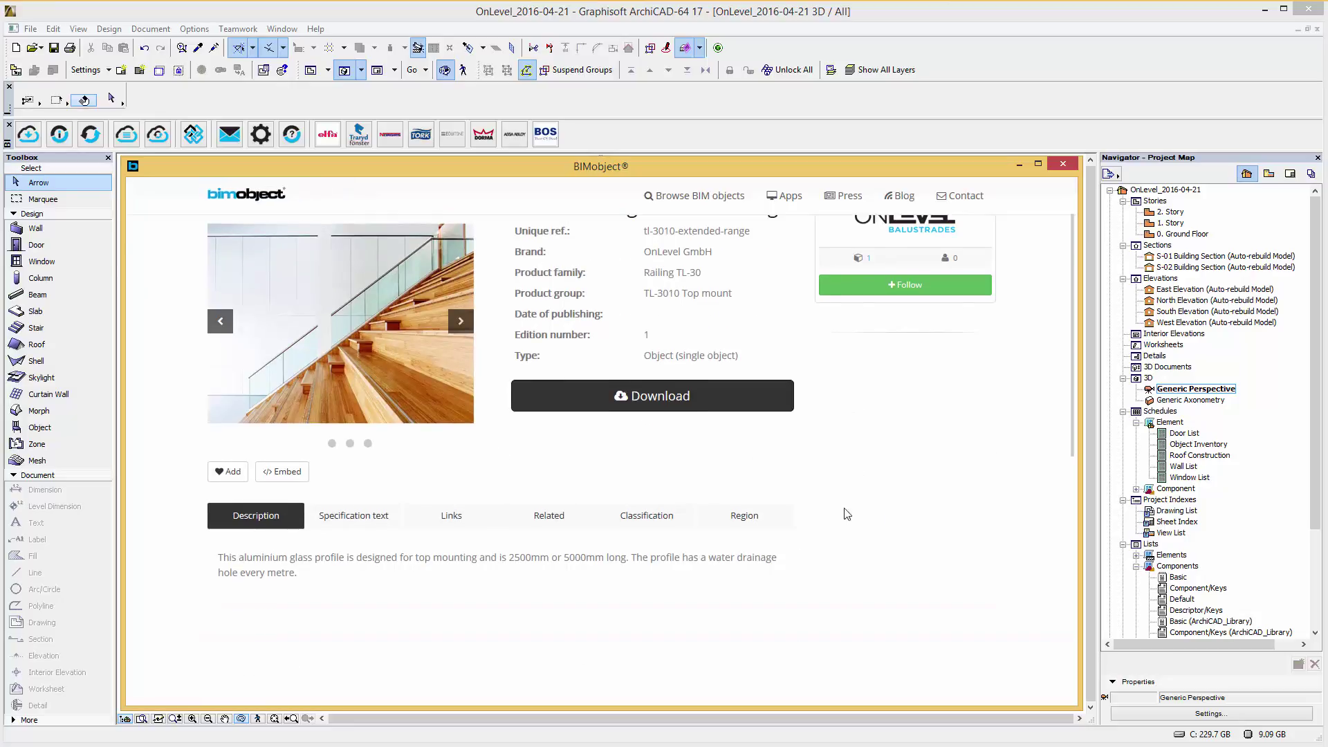
left_click(365, 520)
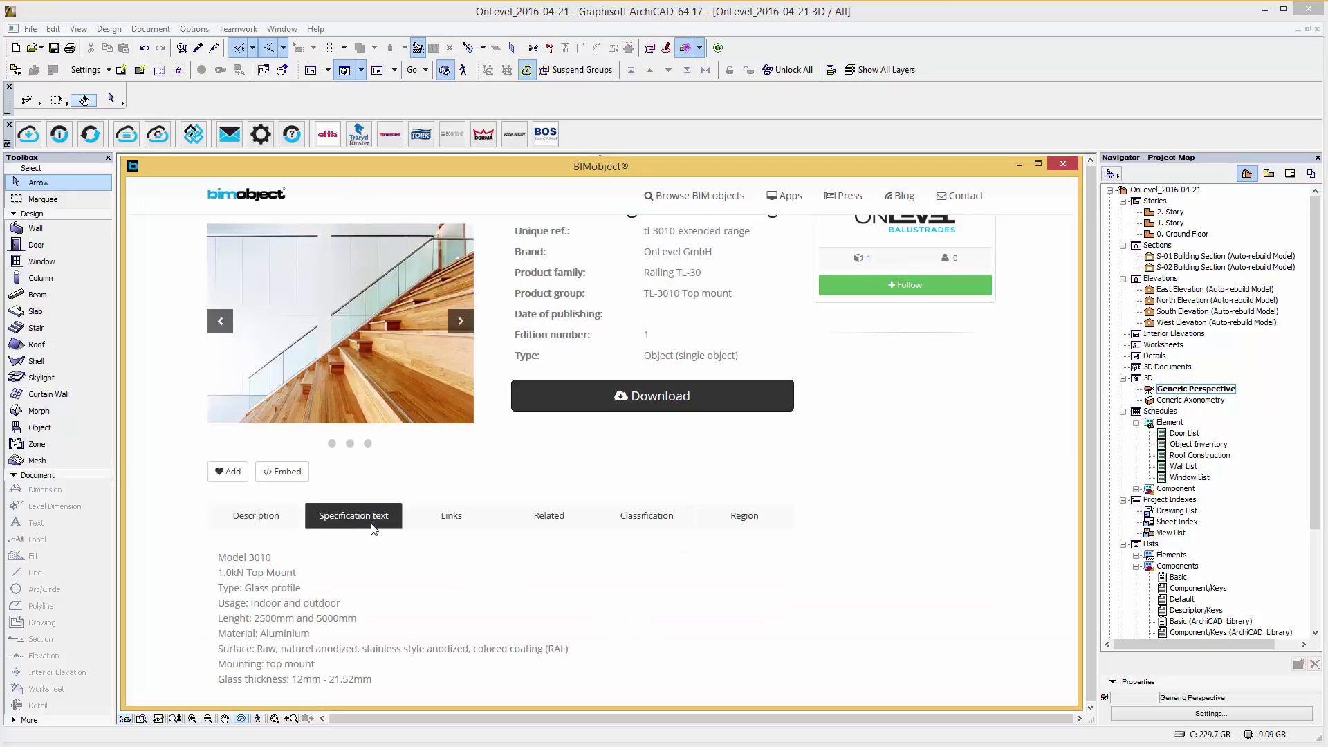
scroll(373, 529, "down", 1)
left_click(464, 453)
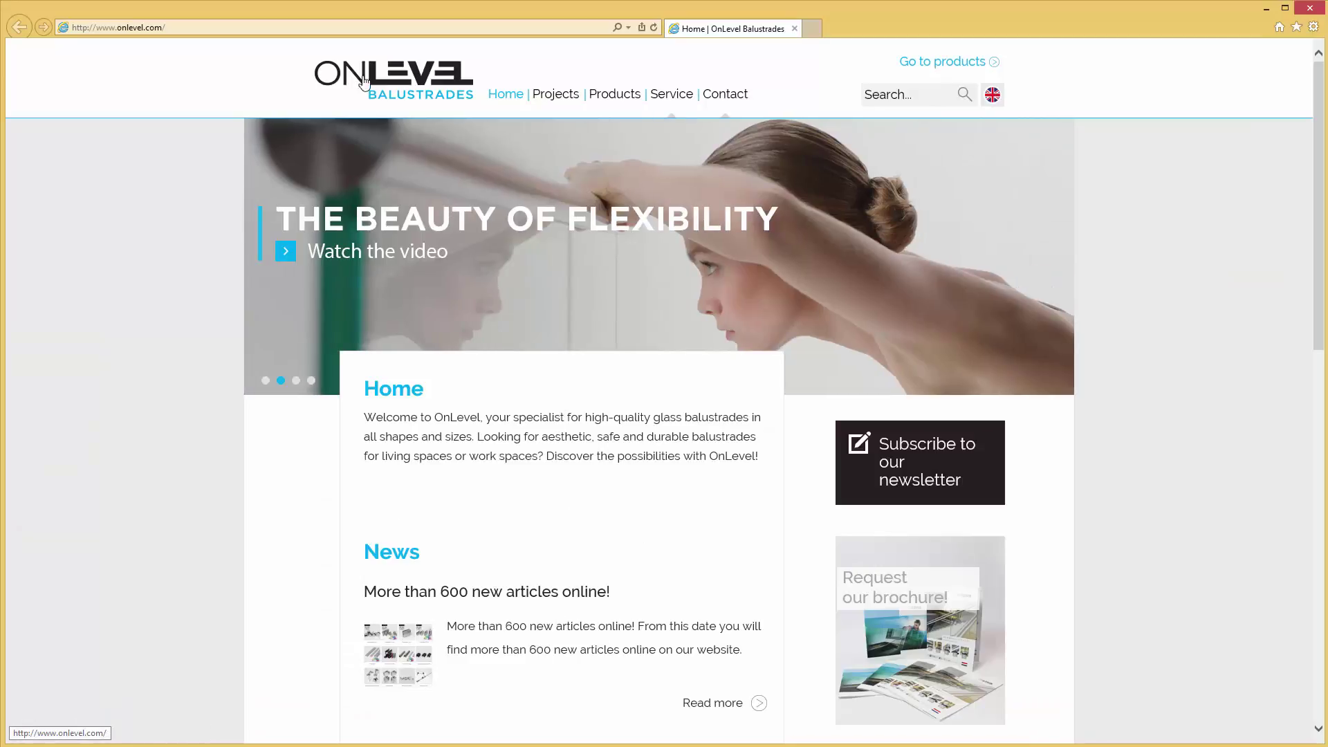
left_click(1301, 11)
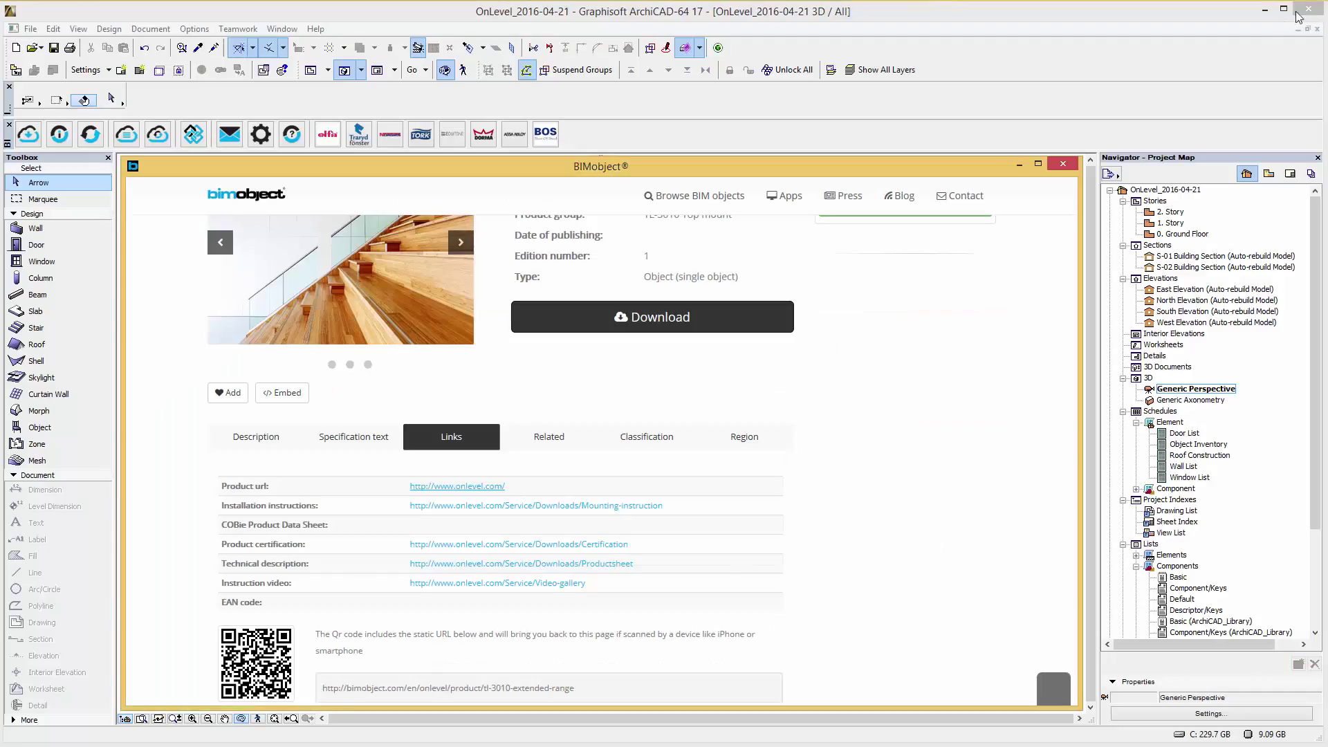
left_click(561, 432)
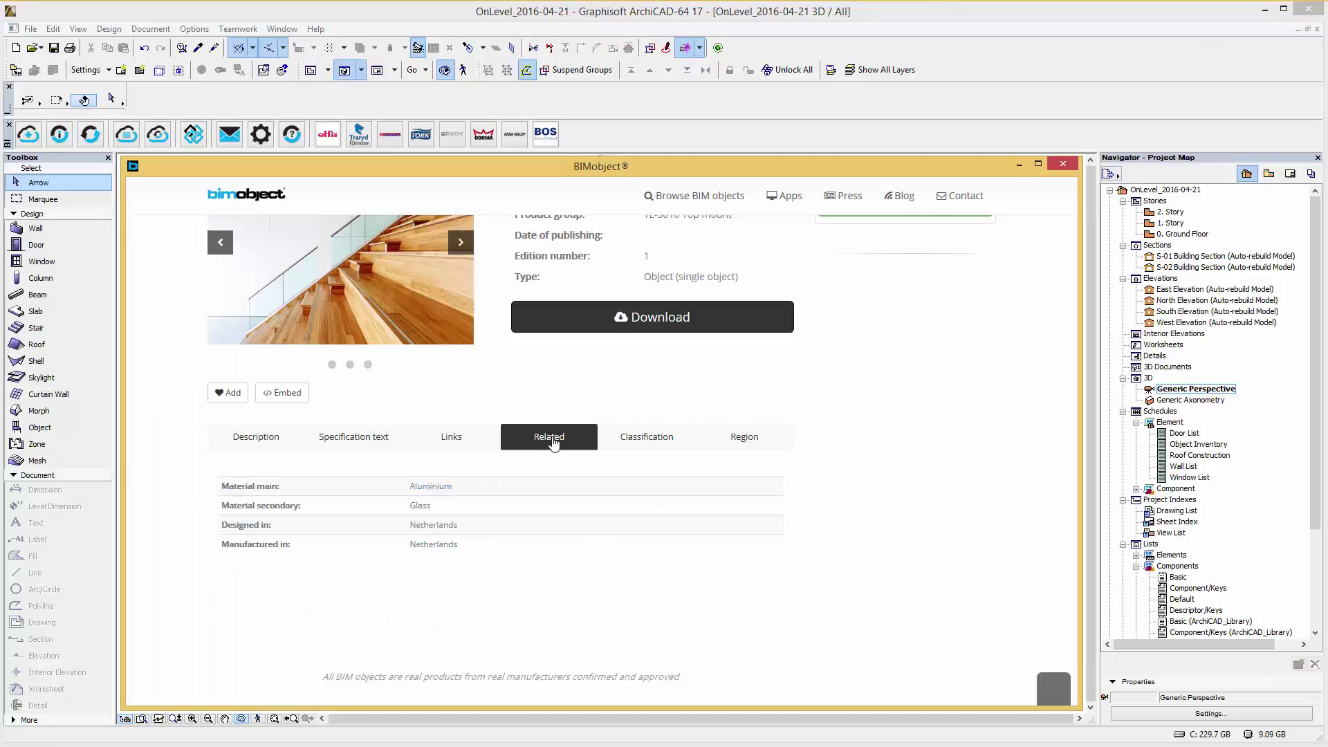
left_click(651, 442)
left_click(740, 441)
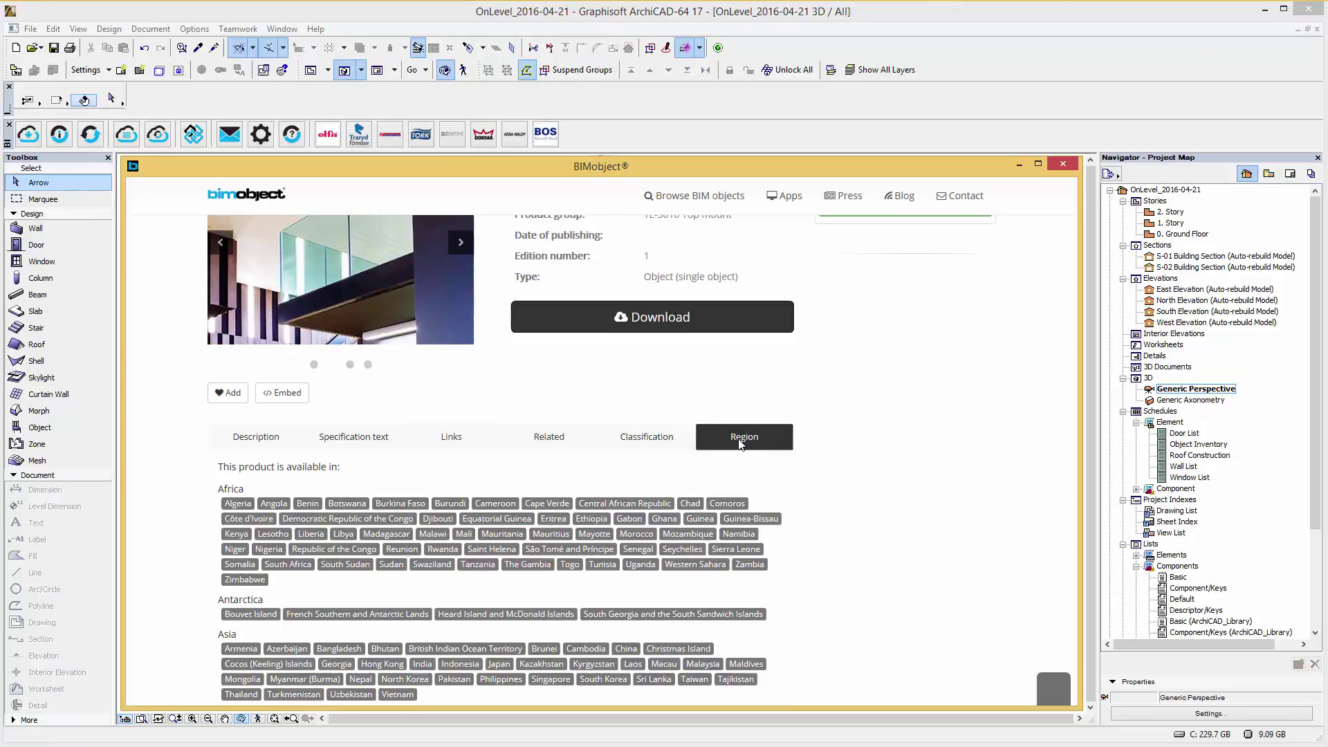
scroll(851, 512, "down", 5)
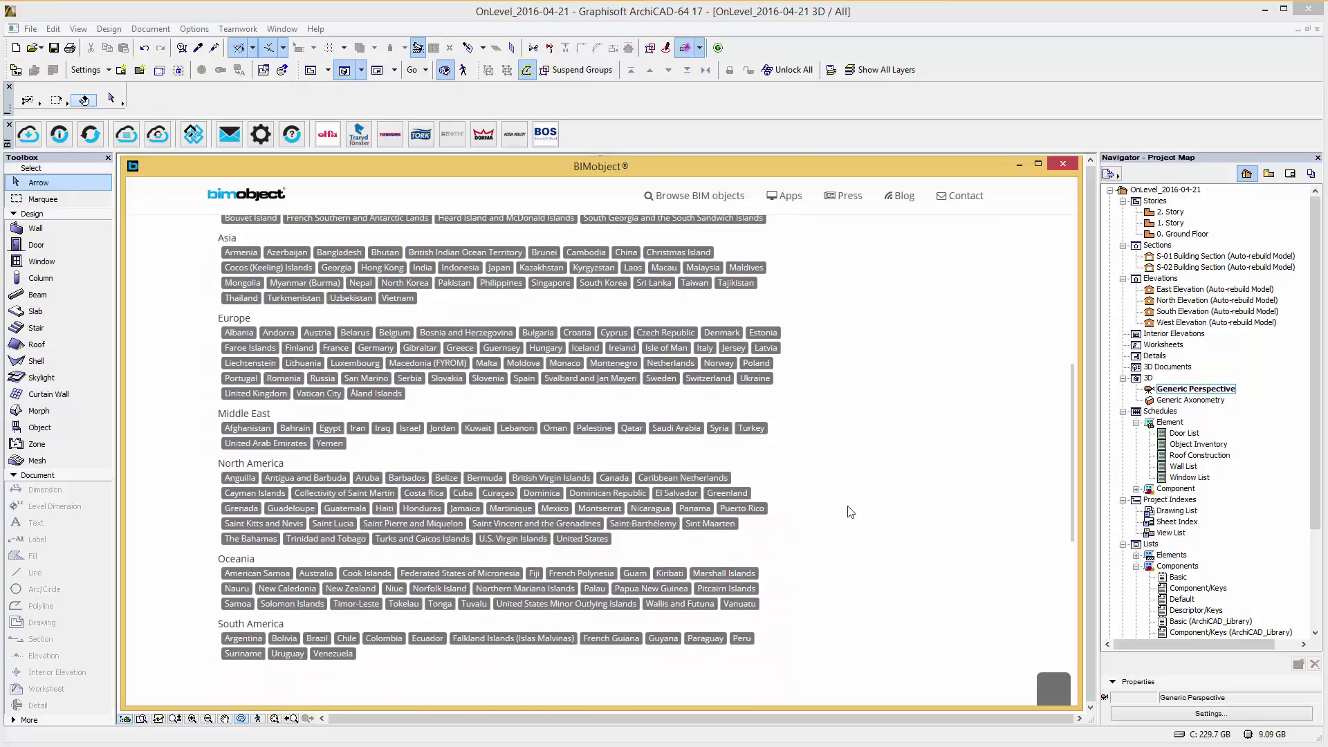
scroll(850, 512, "up", 8)
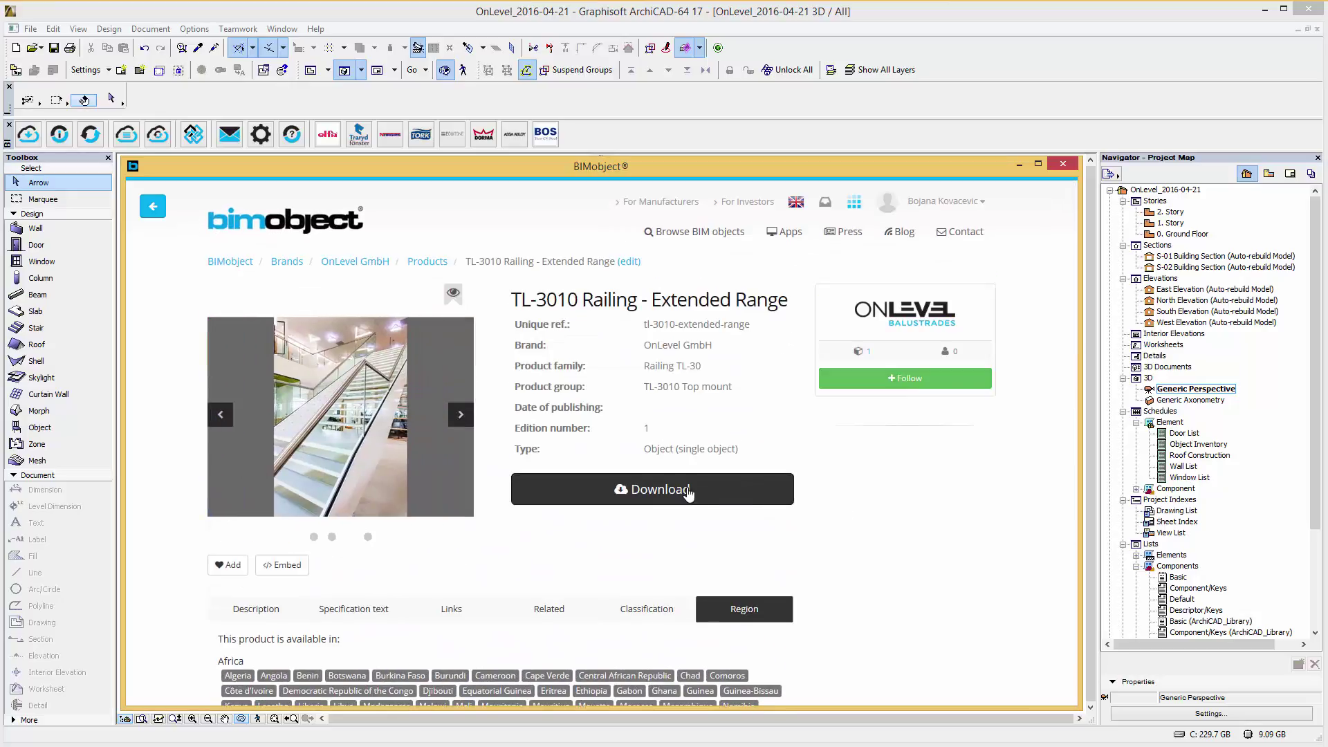
Download OnLevel_TL-30_Balustrade_Object.gsm for ArchiCAD into the project and dismiss the library loading report.
left_click(688, 485)
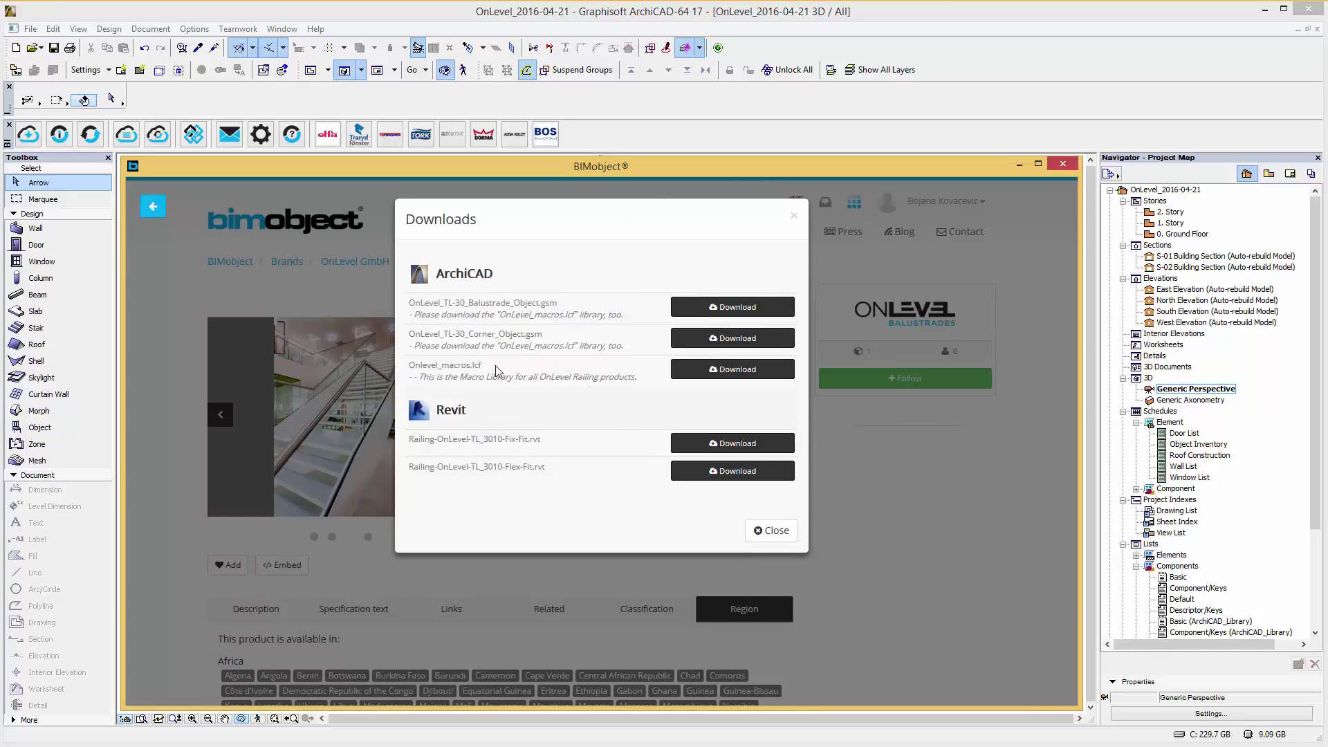
left_click(714, 312)
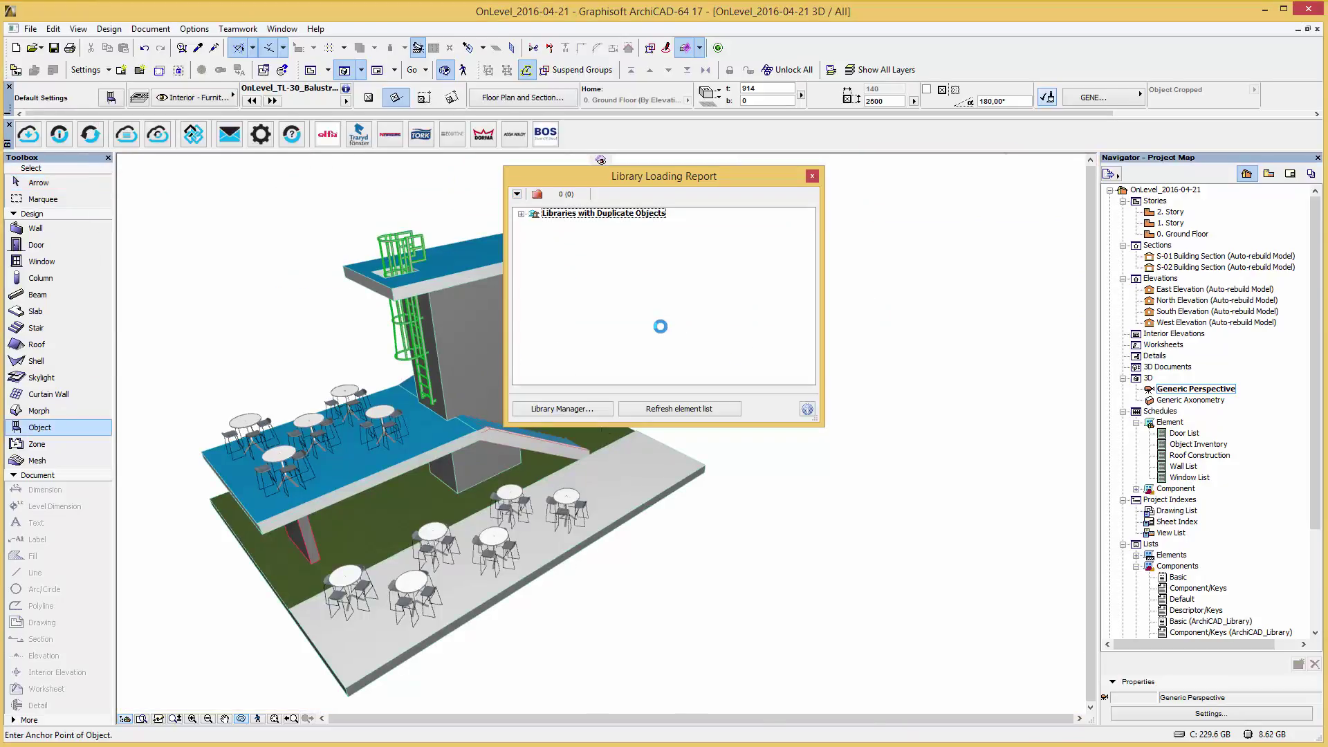
left_click(813, 177)
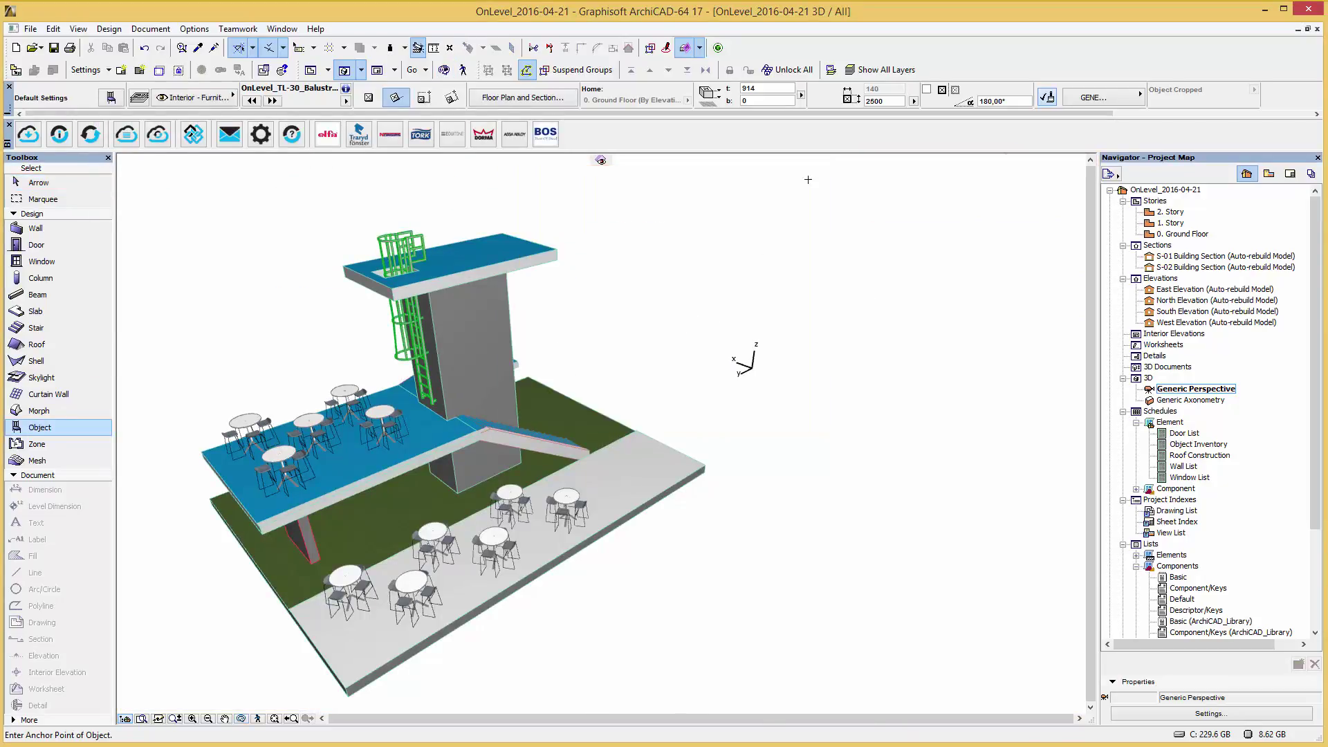
Reopen the BIMobject product page, download the Onlevel_macros.lcf library and dismiss the library loading report.
left_click(25, 136)
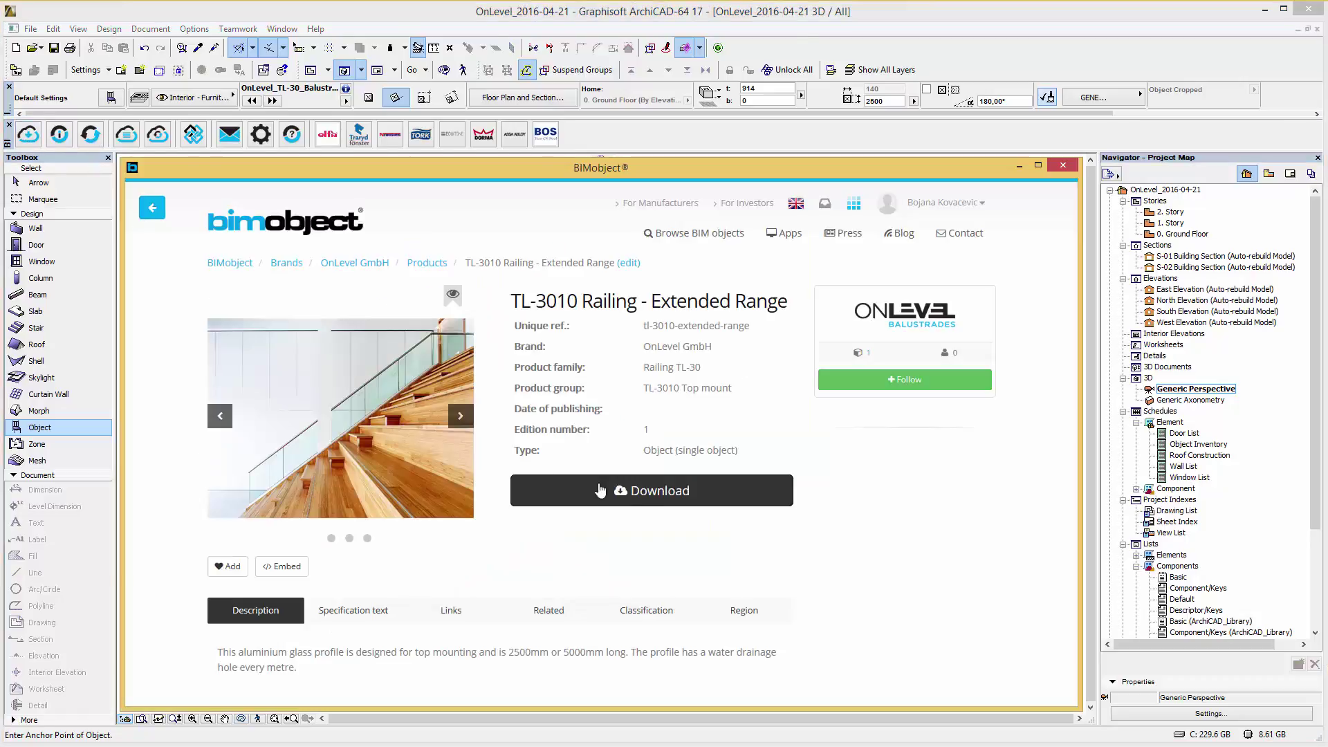
left_click(644, 494)
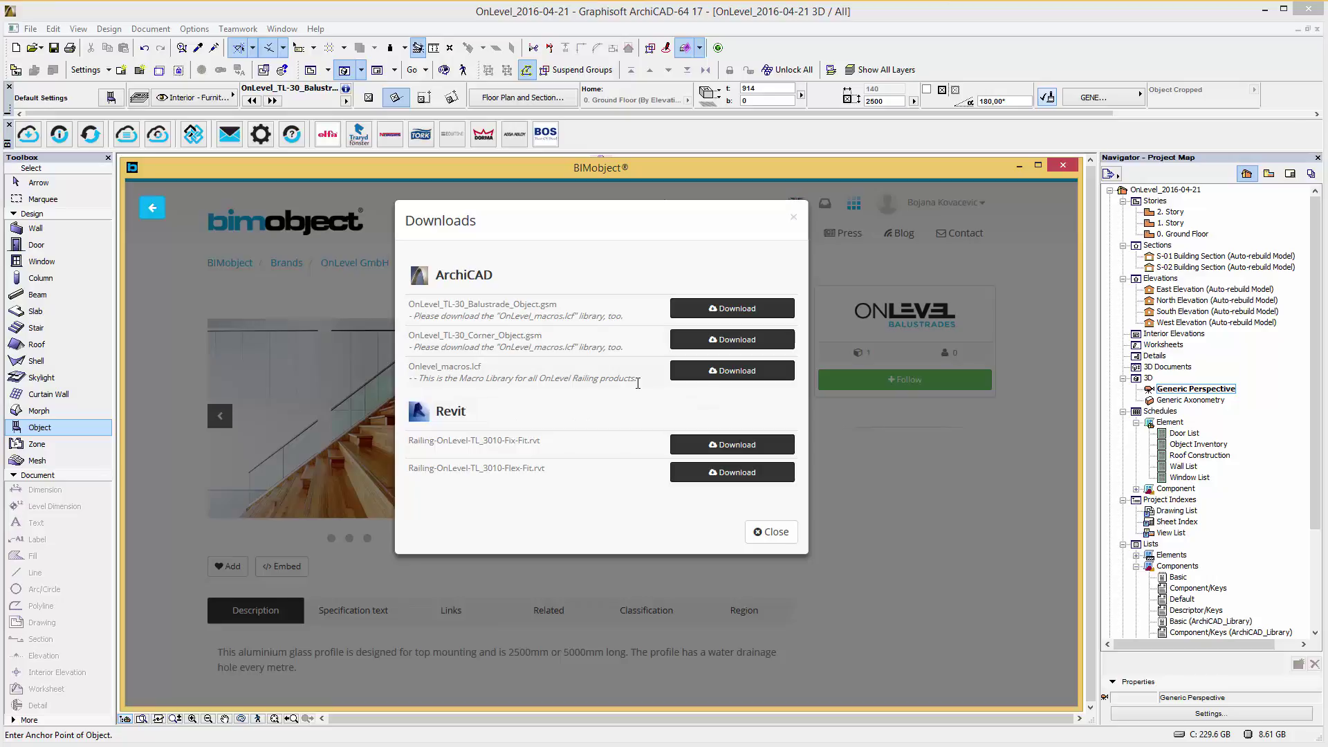
left_click(733, 377)
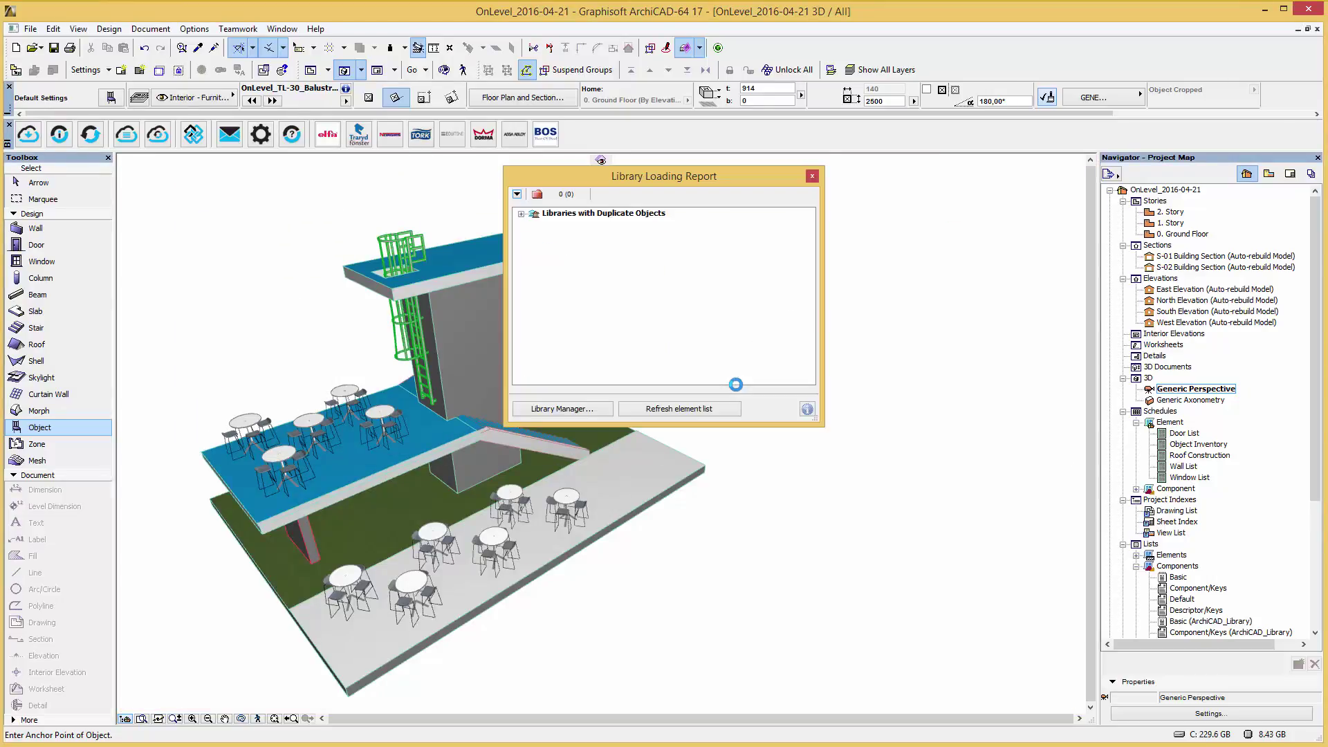
left_click(812, 175)
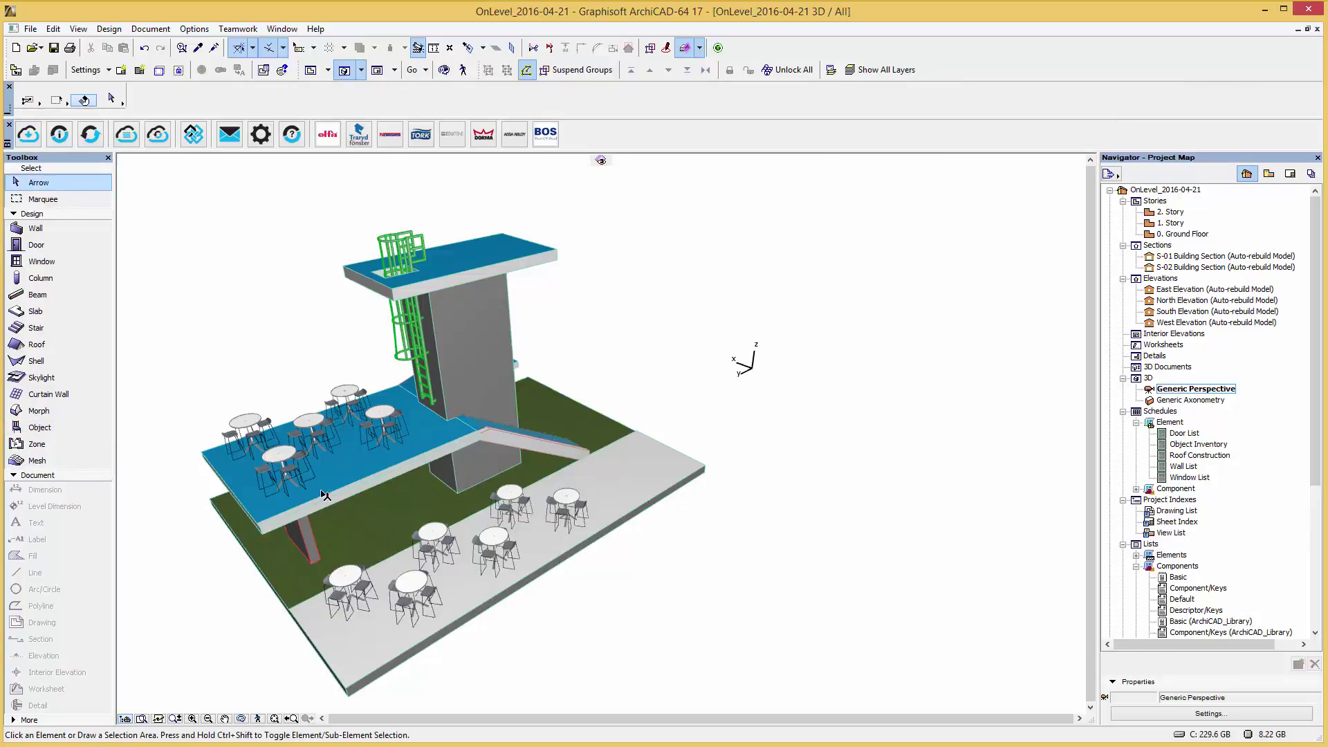
Open the 1. Story floor plan and choose OnLevel_TL-30_Balustrade_Object in the Object tool's default settings.
double_click(1176, 224)
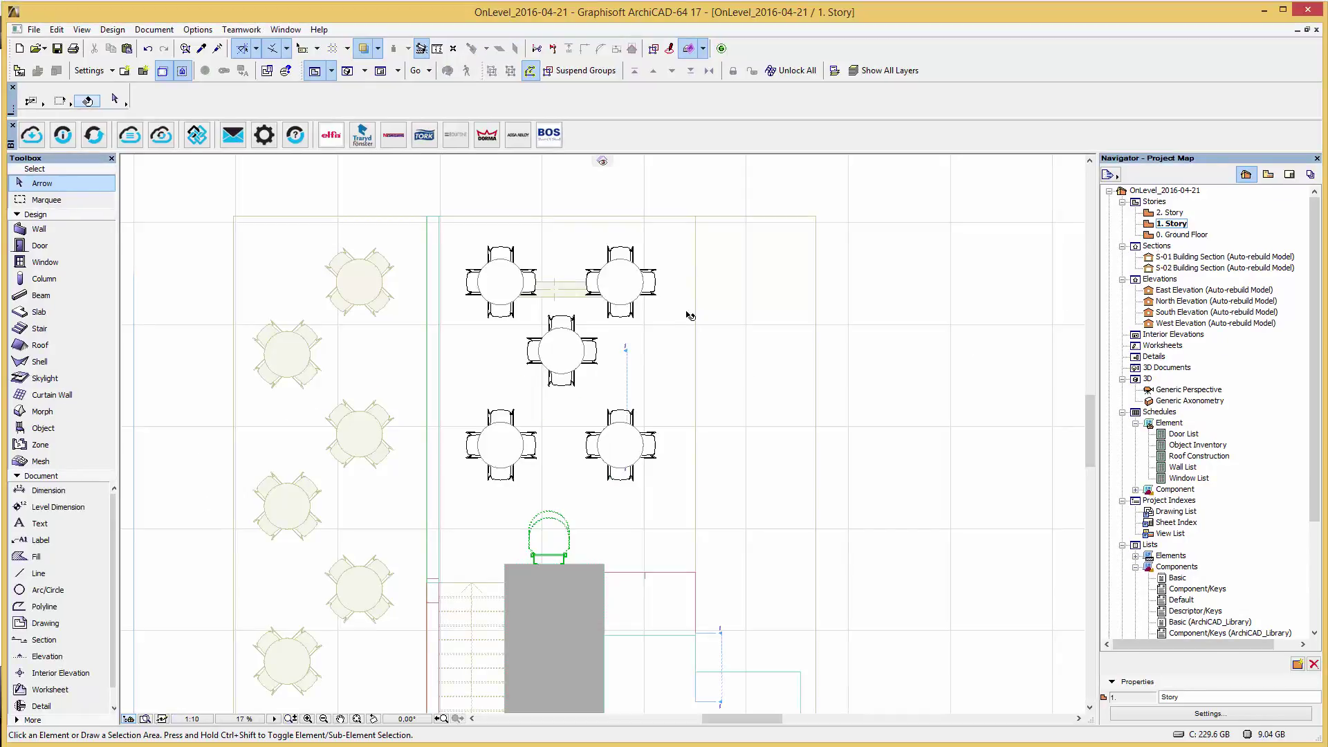
scroll(463, 194, "up", 5)
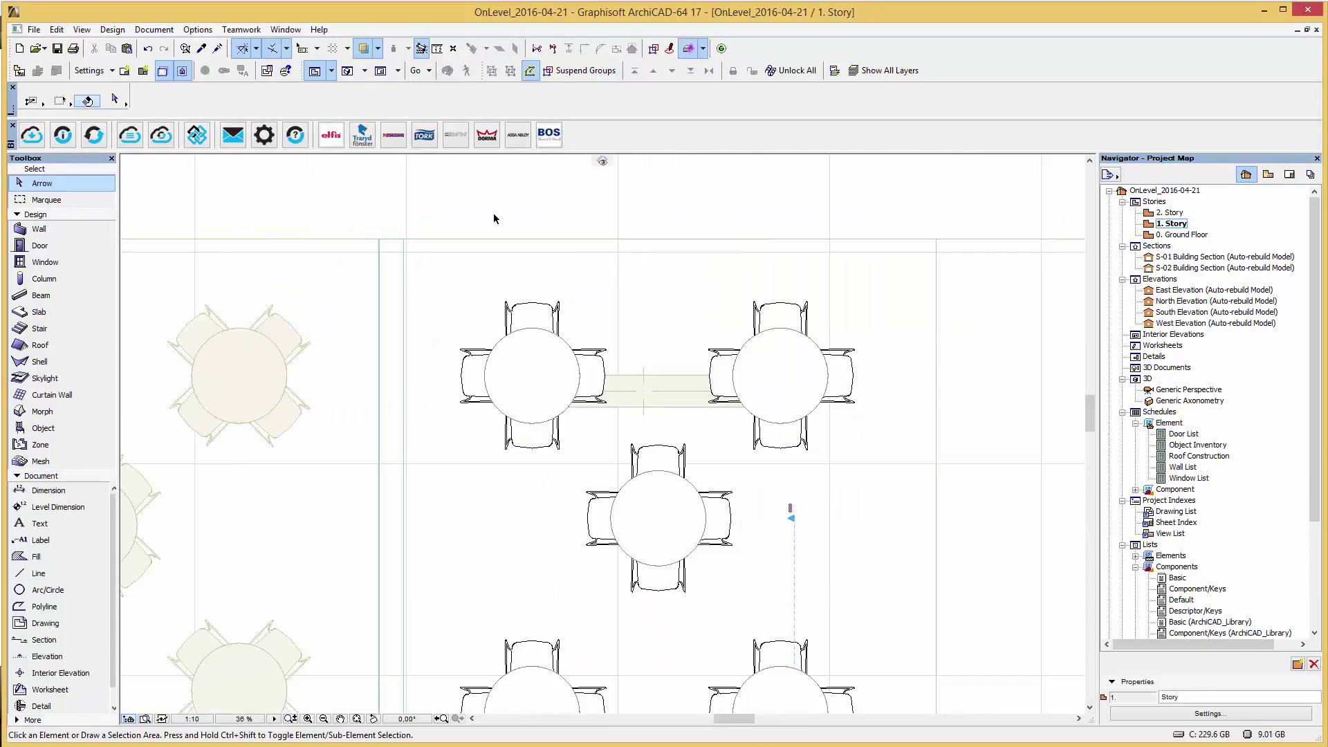
double_click(69, 429)
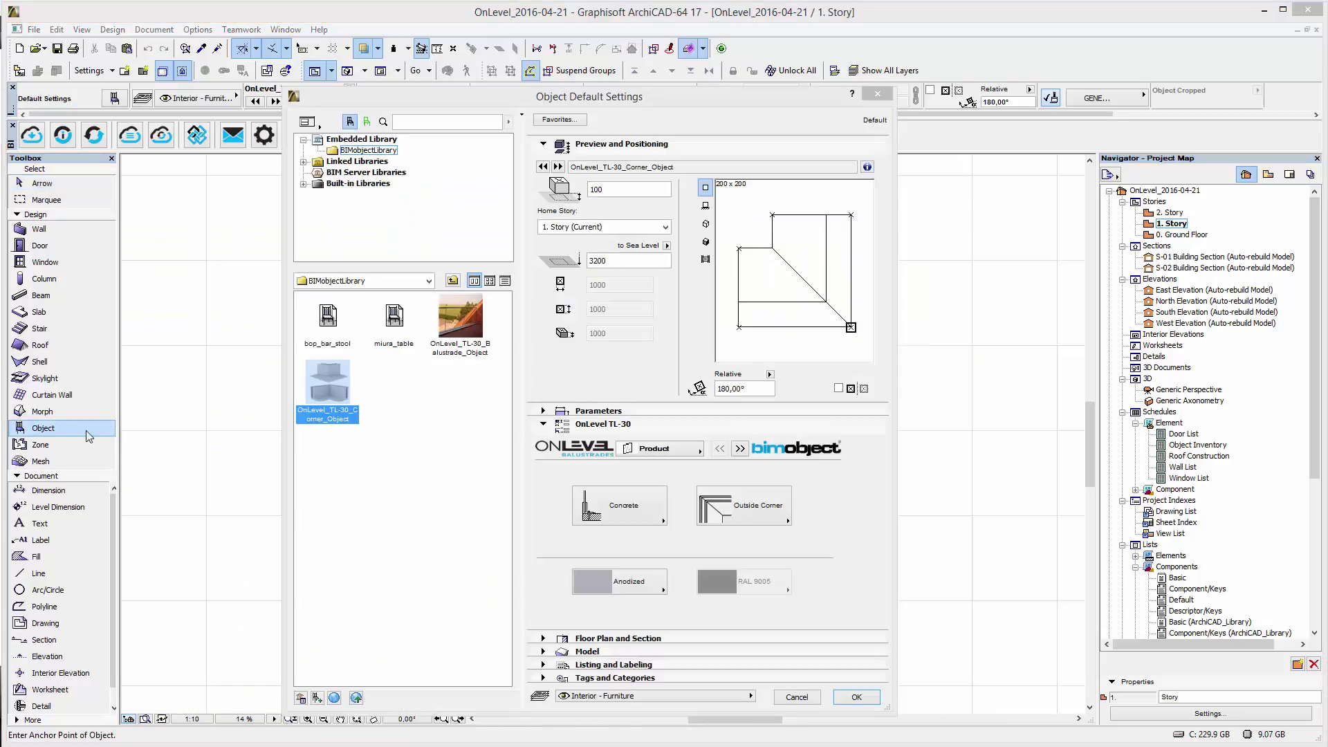
left_click(466, 335)
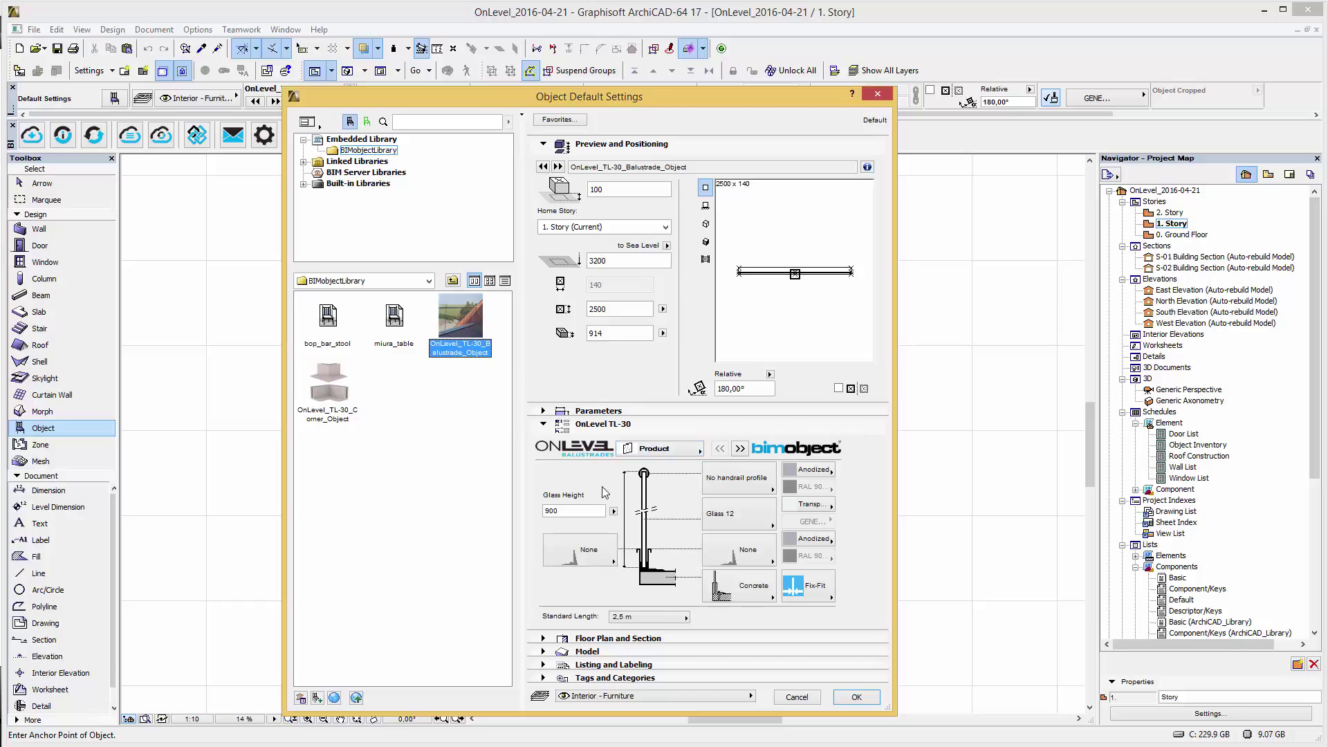
Set the balustrade's glass height to 1100 mm, its left-side cover to TC d=3mm and its right-side cover to None.
left_click_drag(600, 512, 510, 513)
left_click(602, 551)
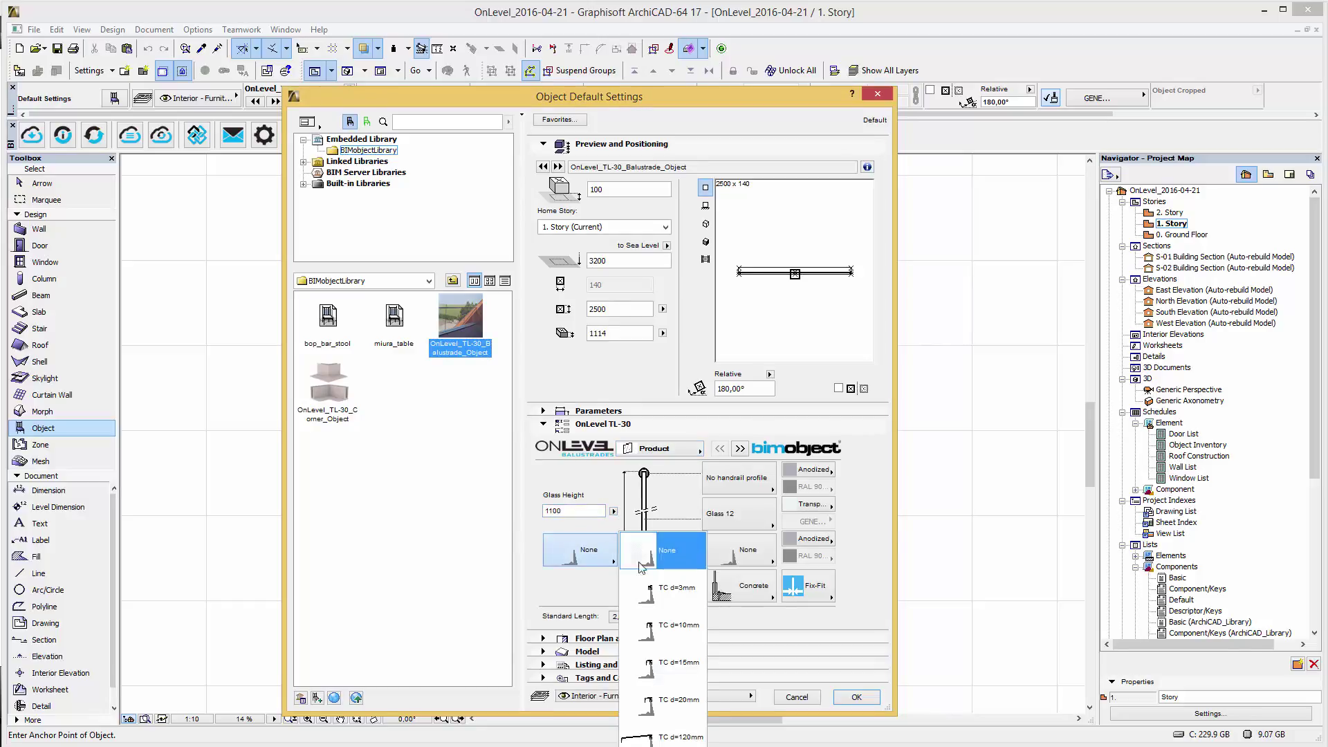
left_click(647, 596)
left_click(722, 561)
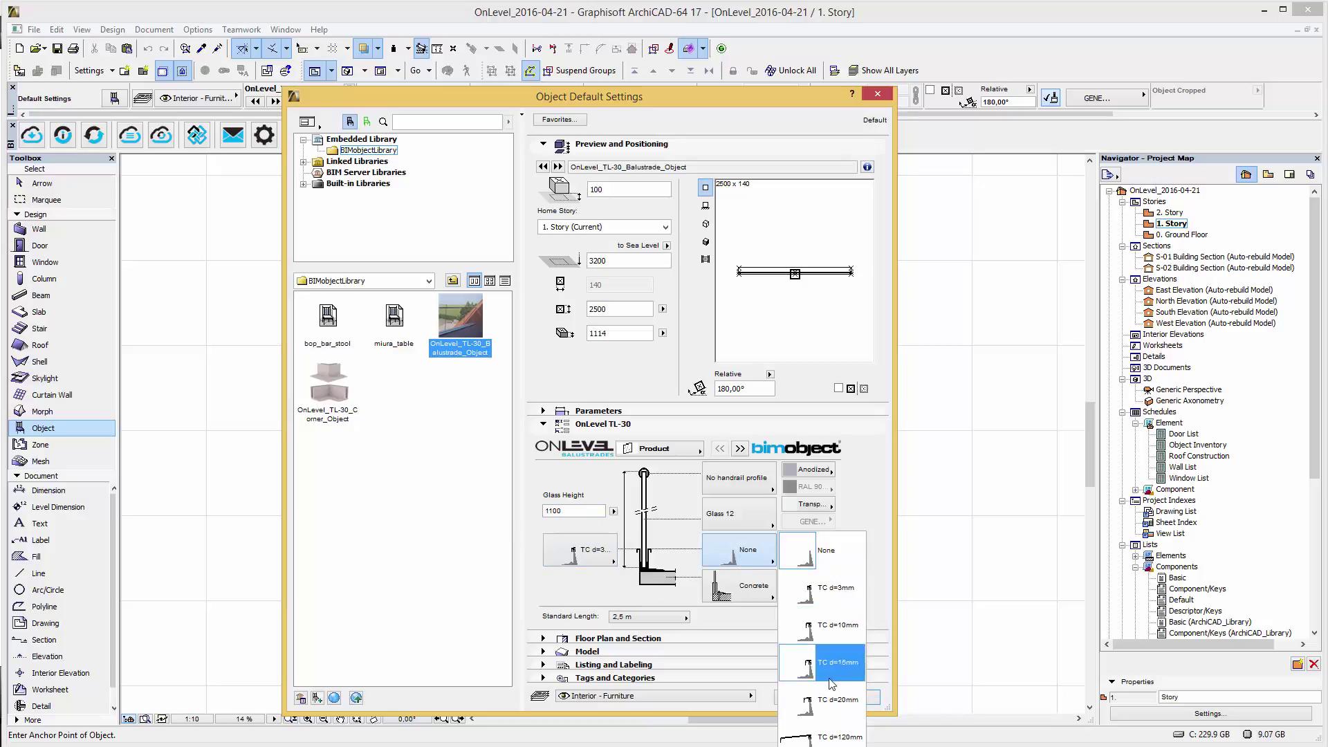
left_click(828, 551)
Choose Handrail U-profile 26 for the balustrade's handrail and Glass 15 for its glazing.
left_click(765, 486)
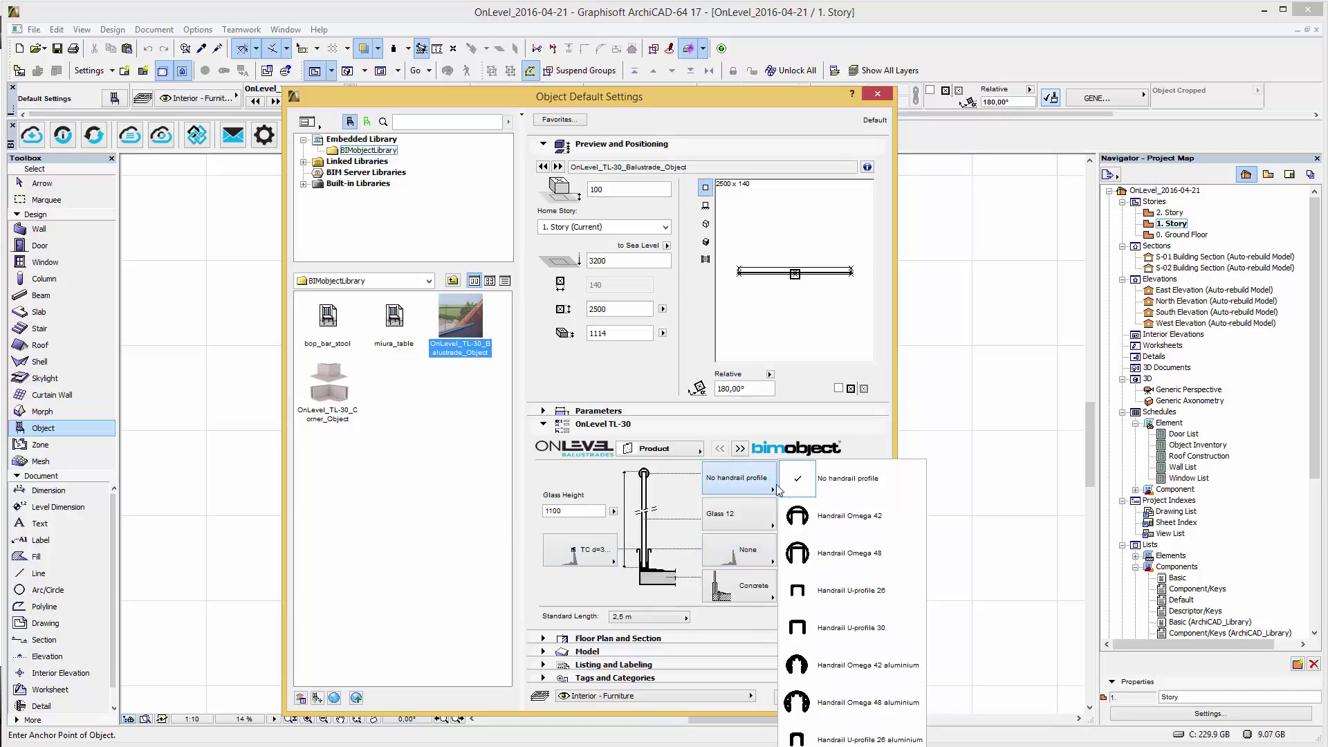
left_click(822, 589)
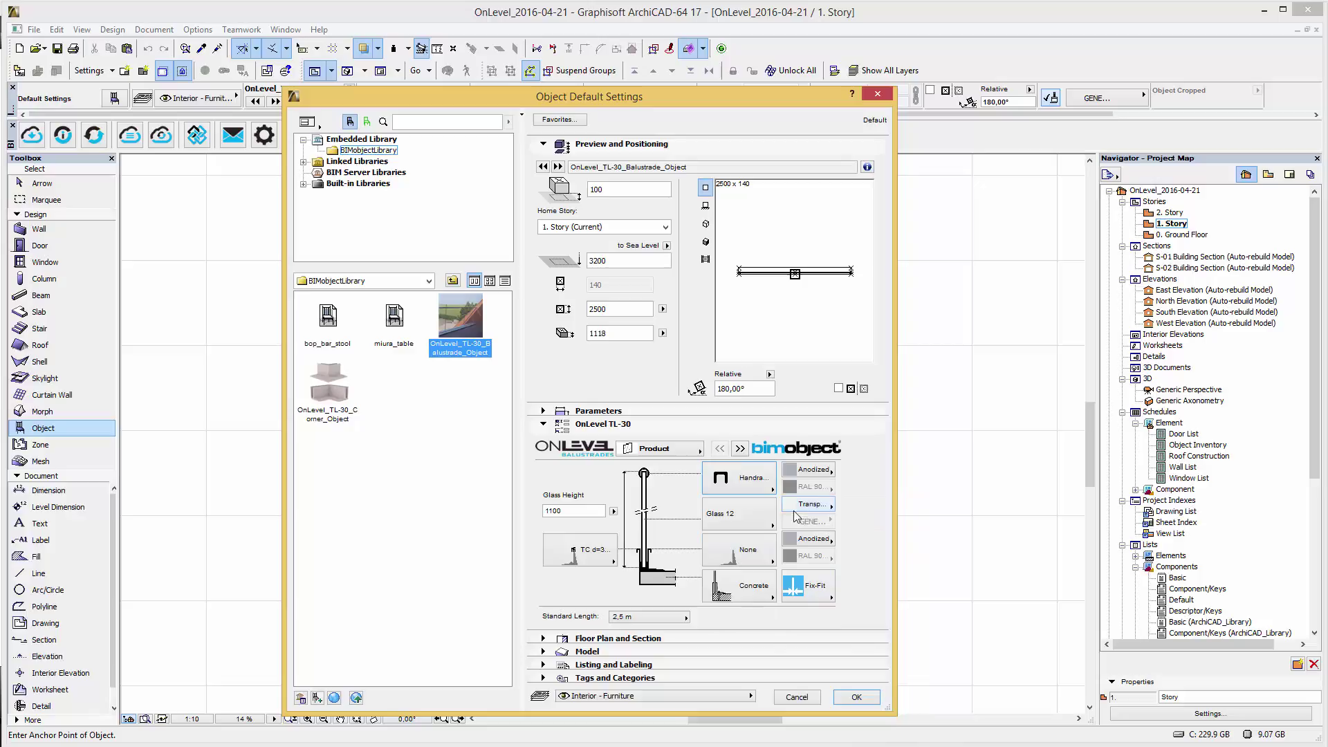
left_click(764, 522)
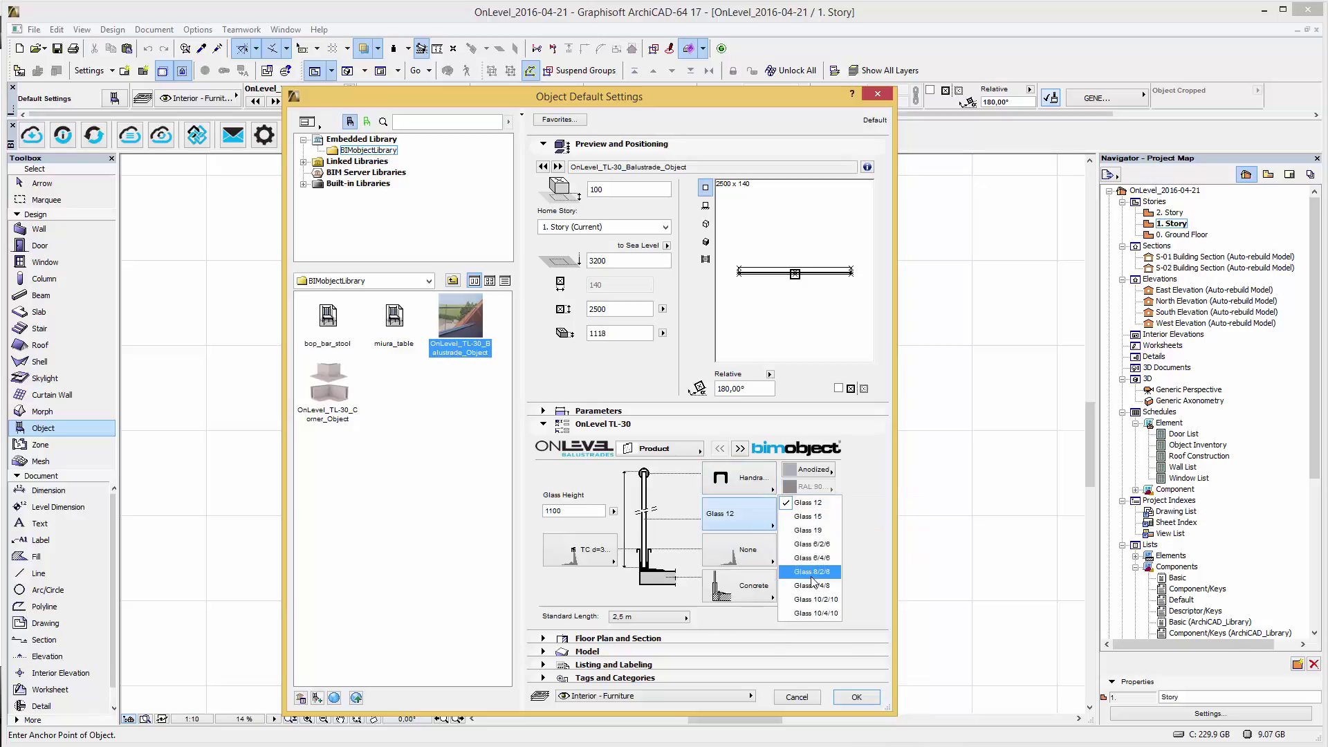
left_click(808, 517)
Show the balustrade preview as a shaded 3D view and set its elevation to the home story to 0.
left_click(705, 241)
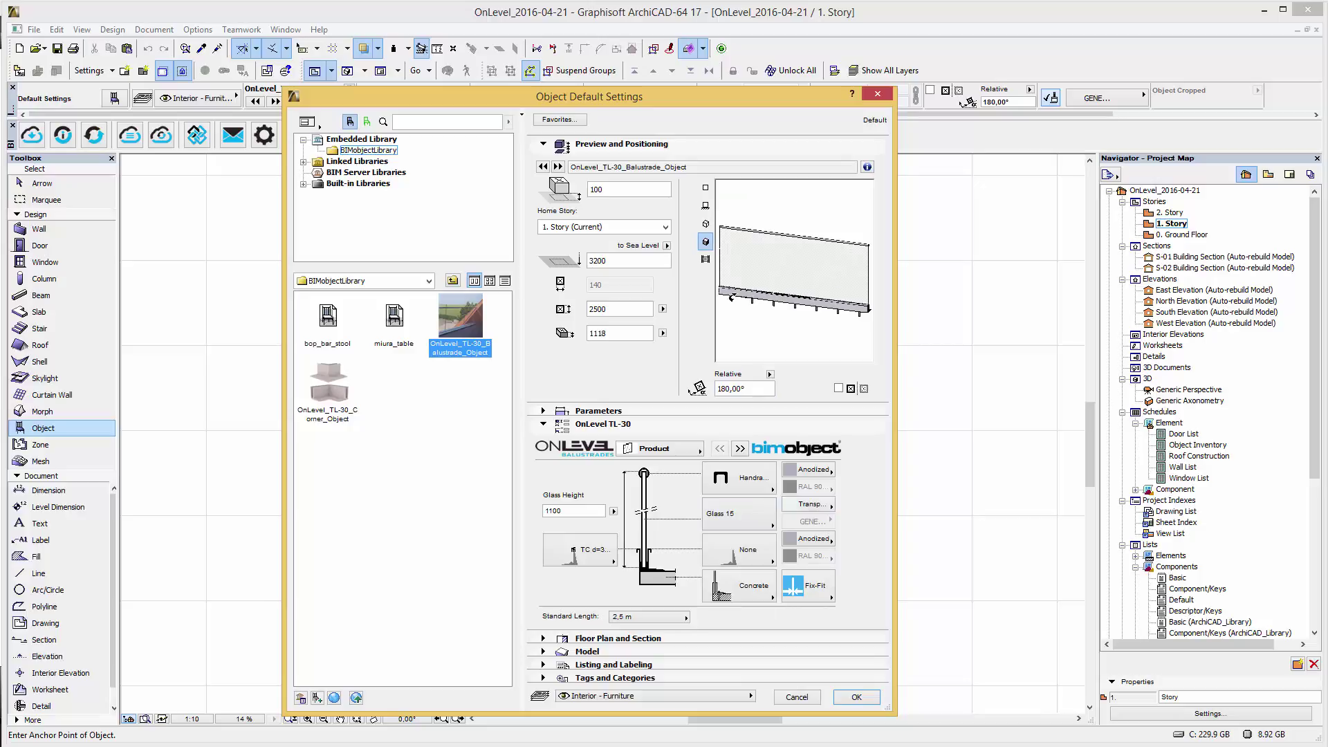
double_click(614, 190)
type("0")
Set the handrail and base profile finishes to Stainless Steel and the glass surface to Transparent Glass.
left_click(807, 471)
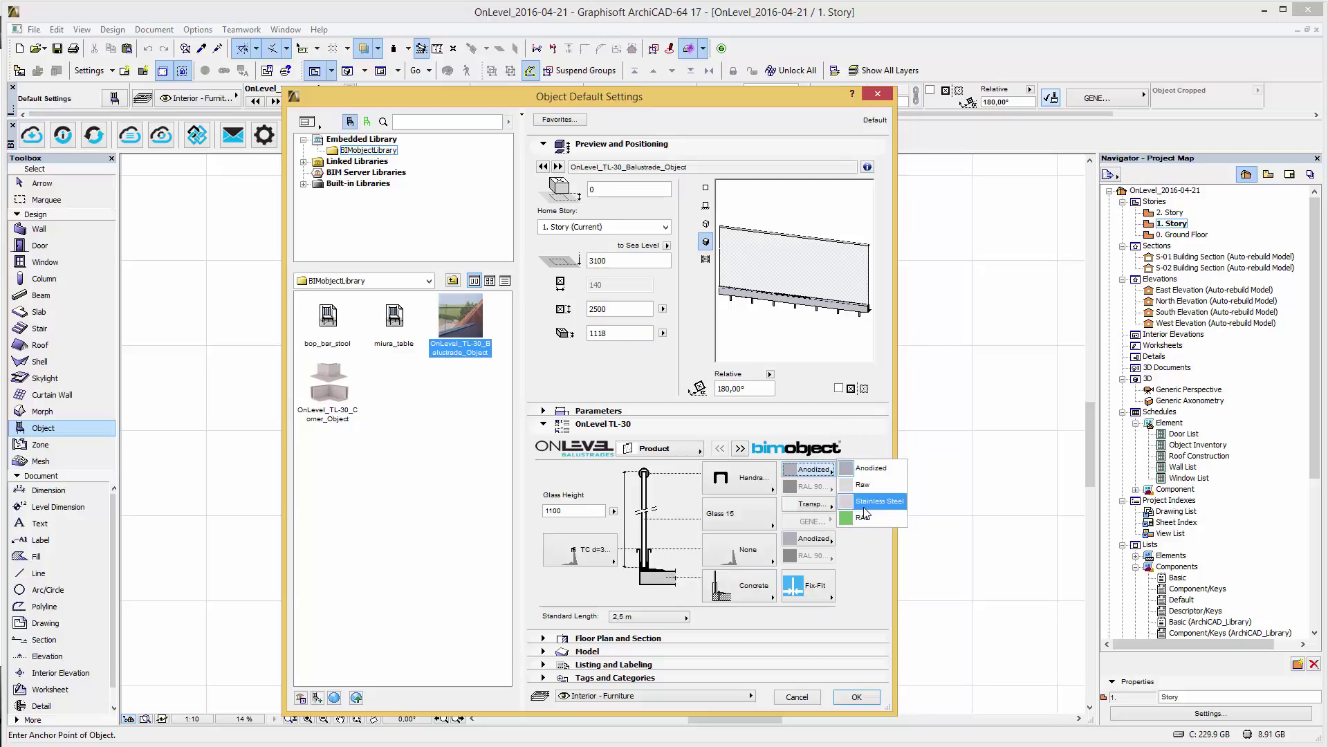
left_click(874, 501)
left_click(823, 511)
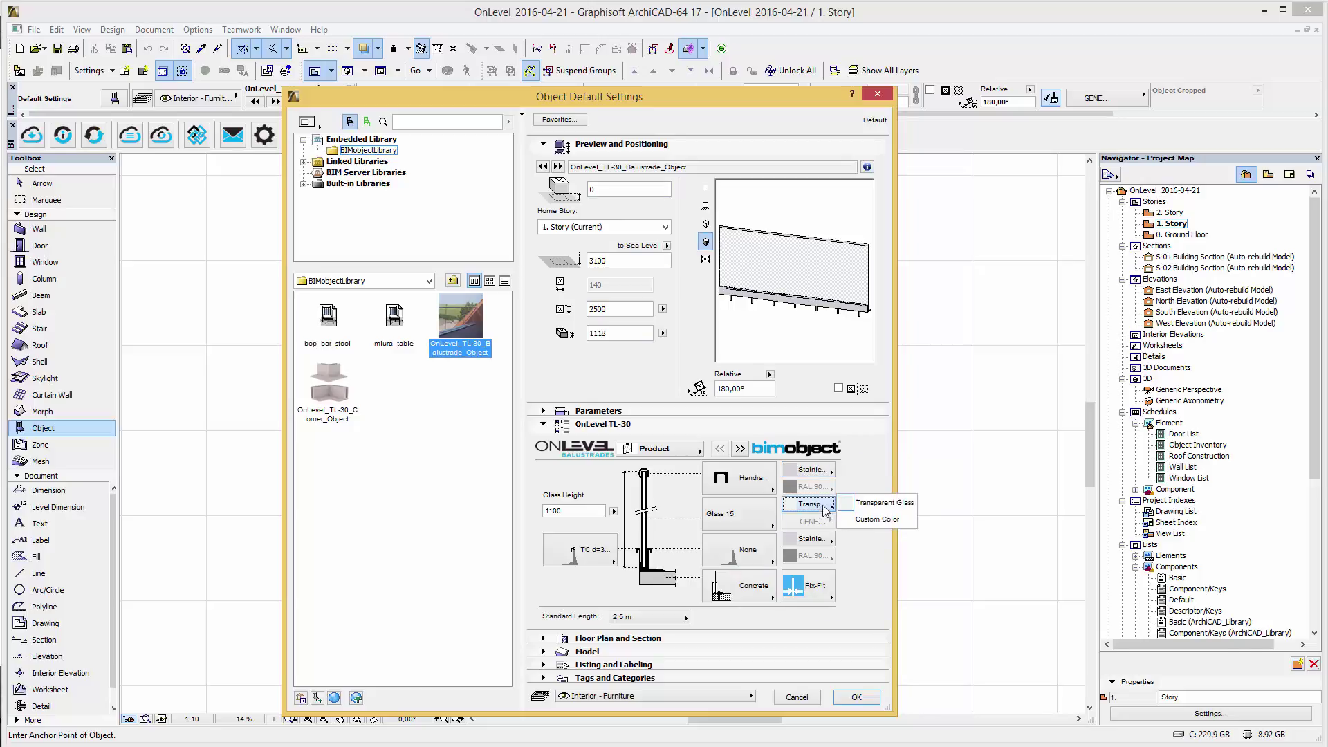
left_click(865, 504)
left_click(823, 541)
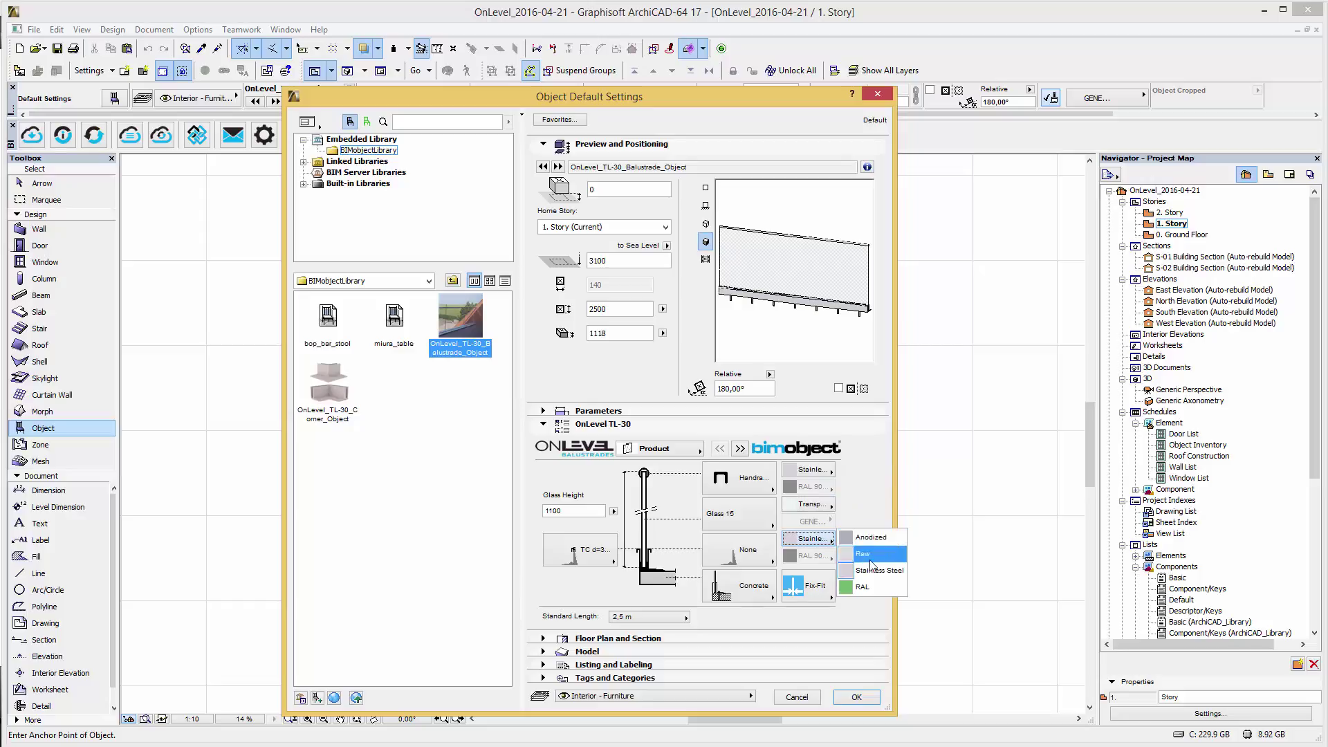
left_click(875, 570)
Choose Fix-Fit as the balustrade's glass fixing and Concrete as its mounting base.
left_click(827, 587)
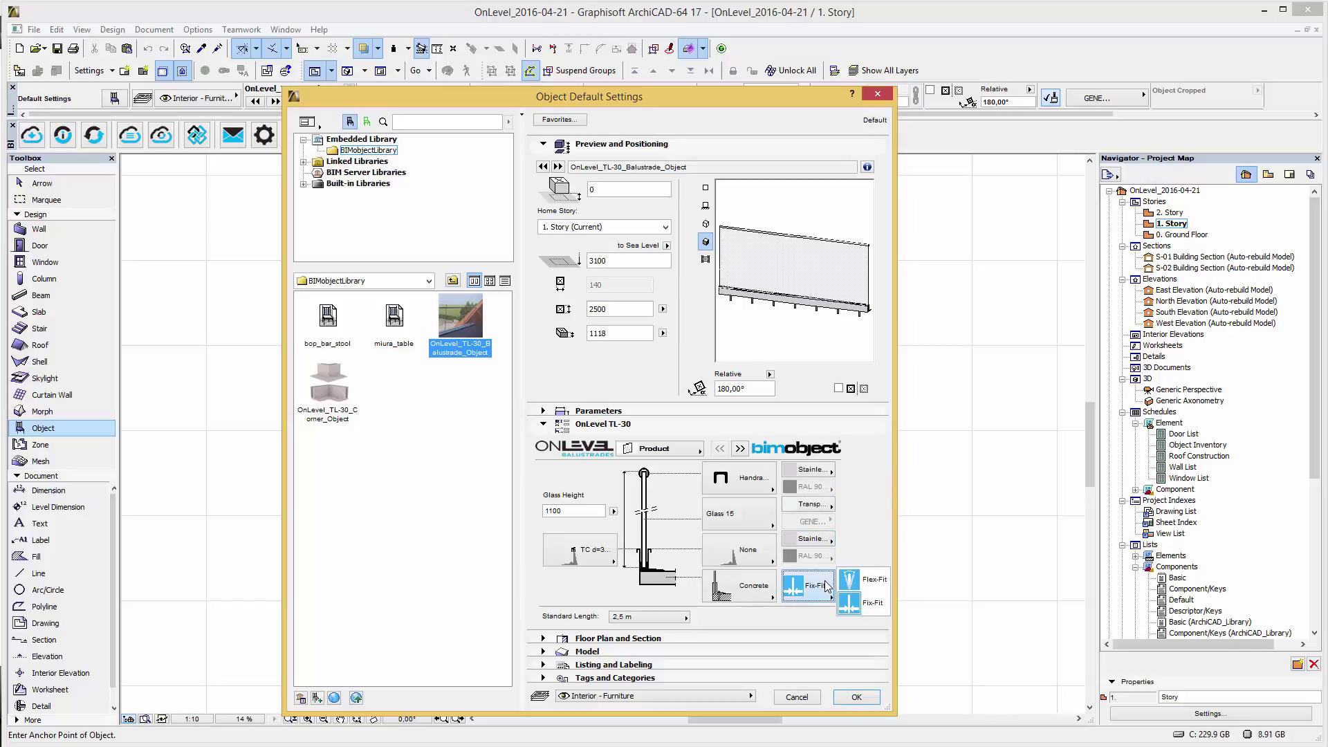
left_click(855, 606)
left_click(750, 600)
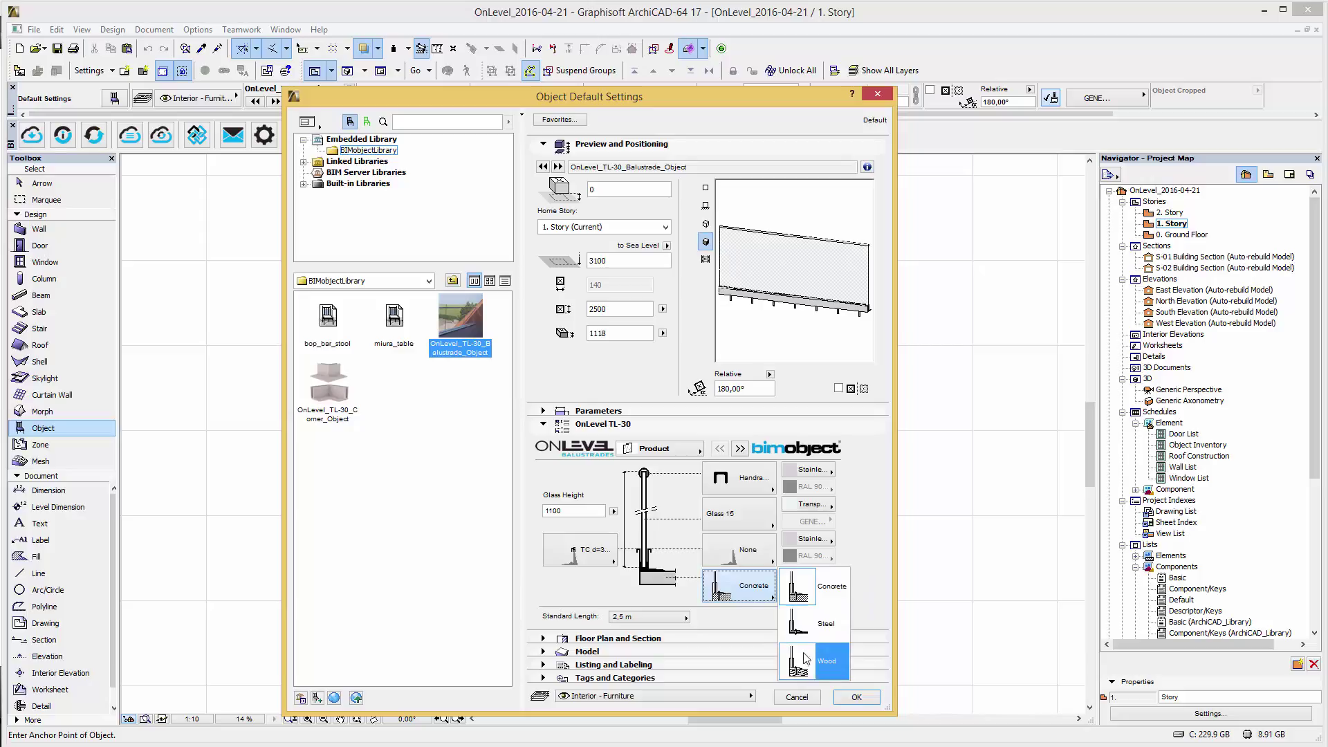
left_click(802, 592)
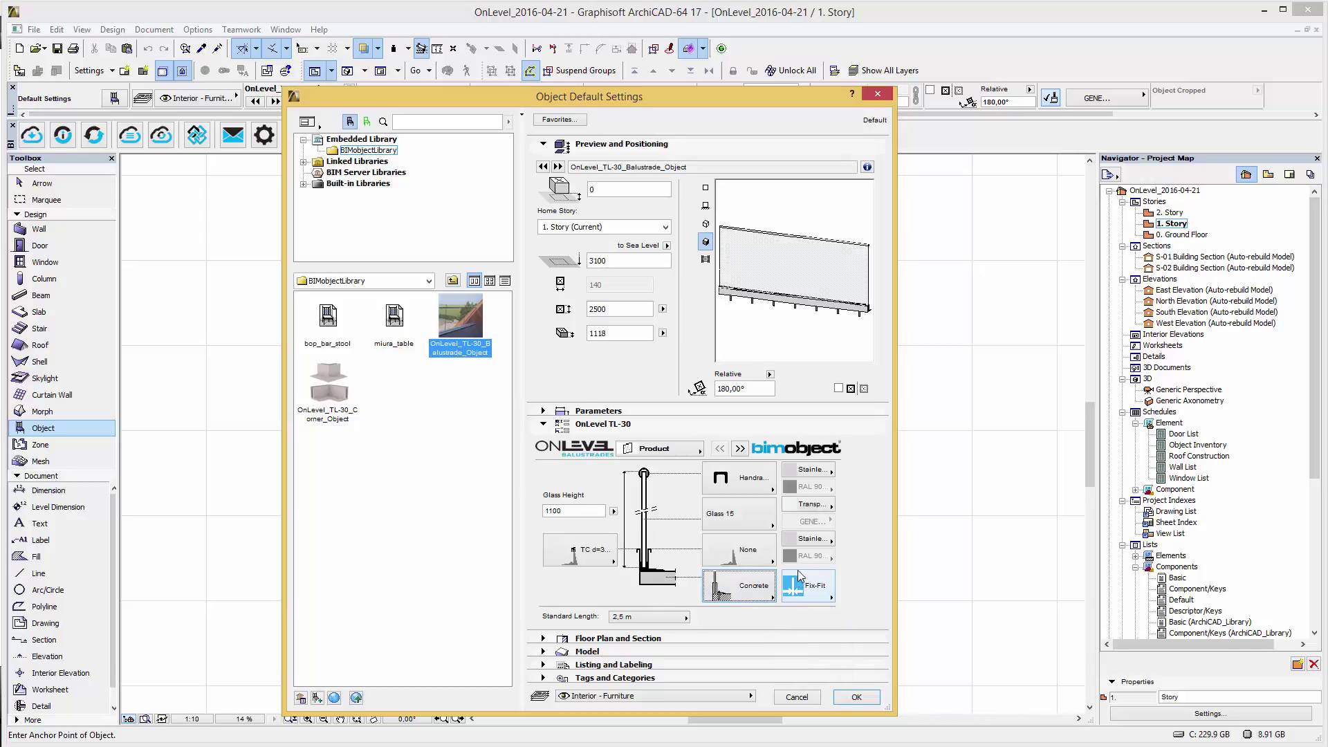
Set the horizontal connection types at both balustrade ends to With cutting edged.
left_click(741, 449)
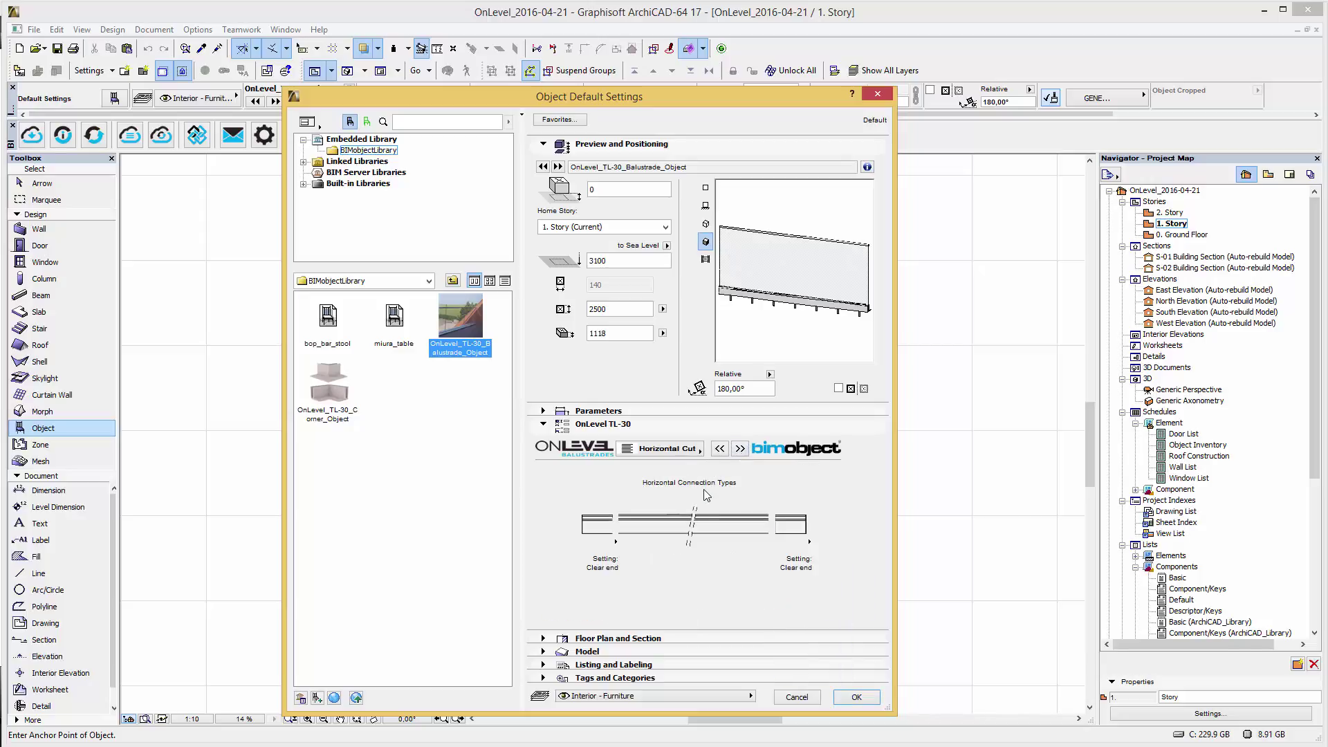
left_click(599, 527)
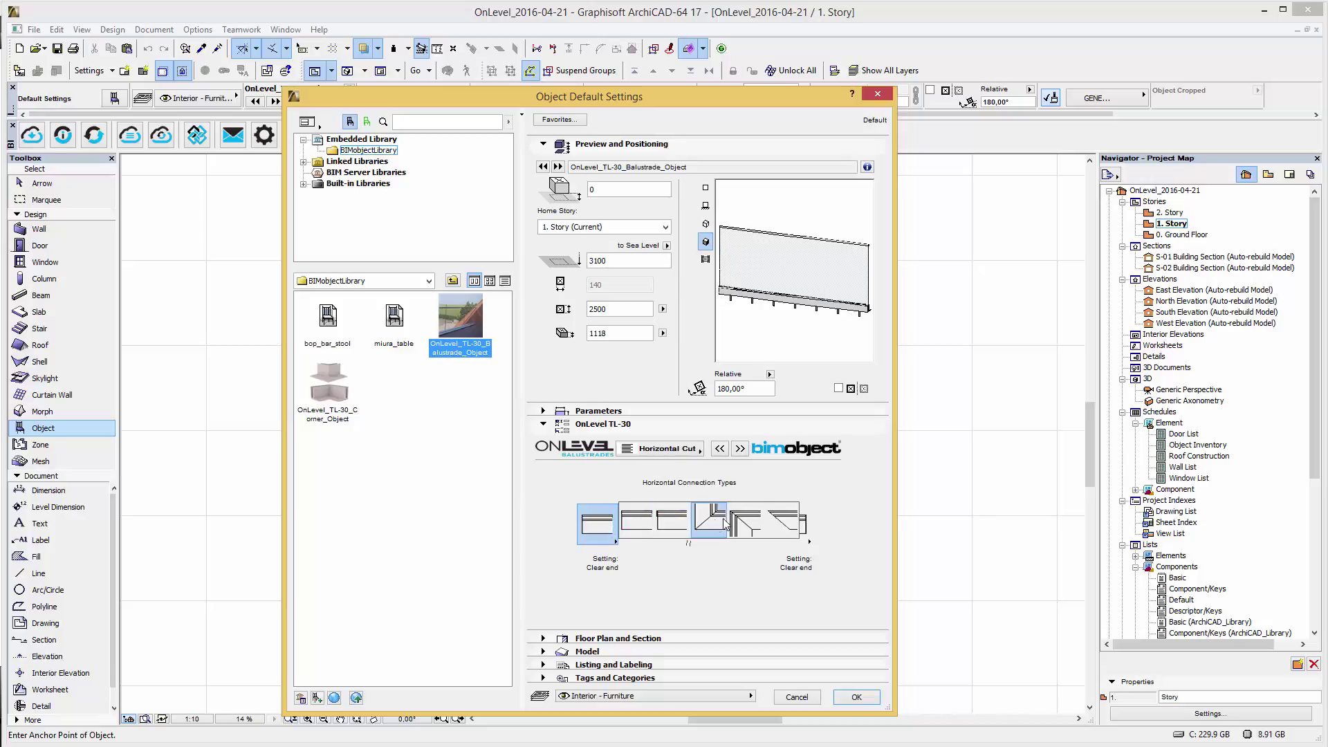
left_click(783, 522)
left_click(789, 524)
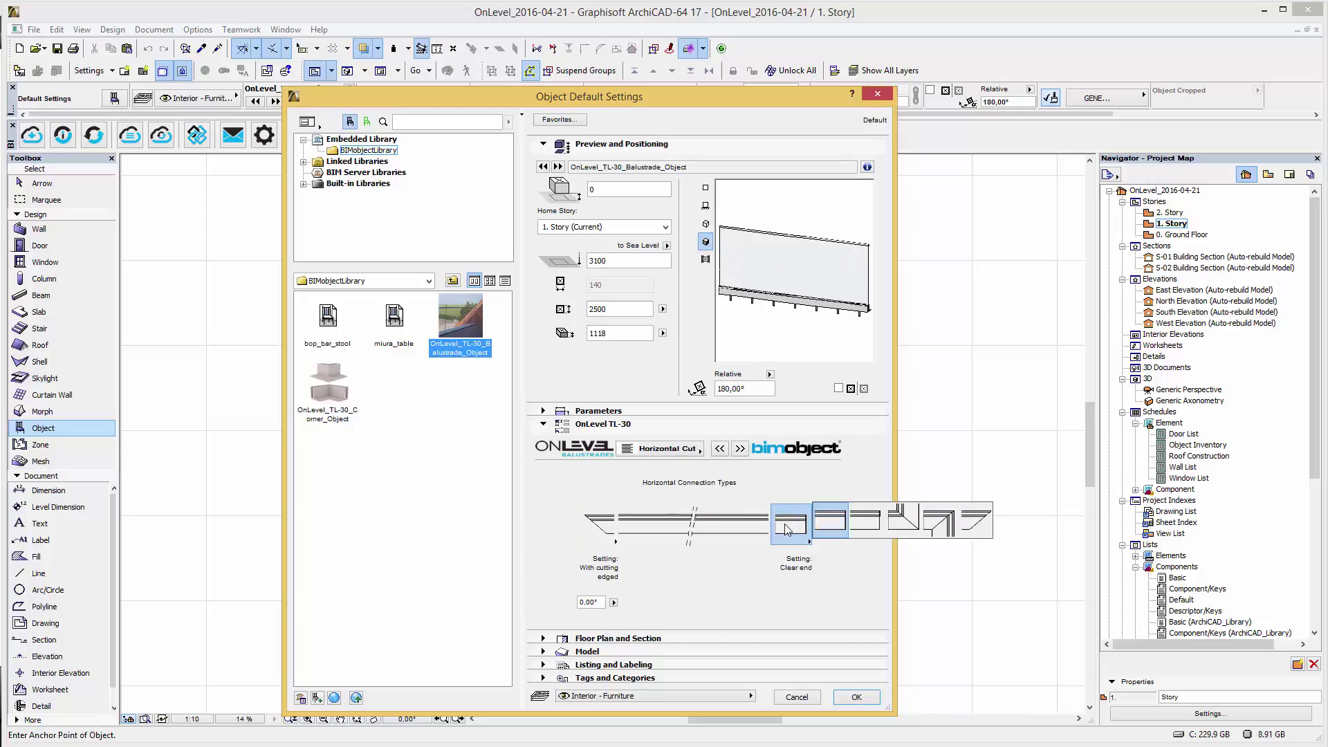
left_click(975, 521)
Set the balustrade's 2D representation to Scale Sensitive and its 3D representation to Detailed.
left_click(740, 450)
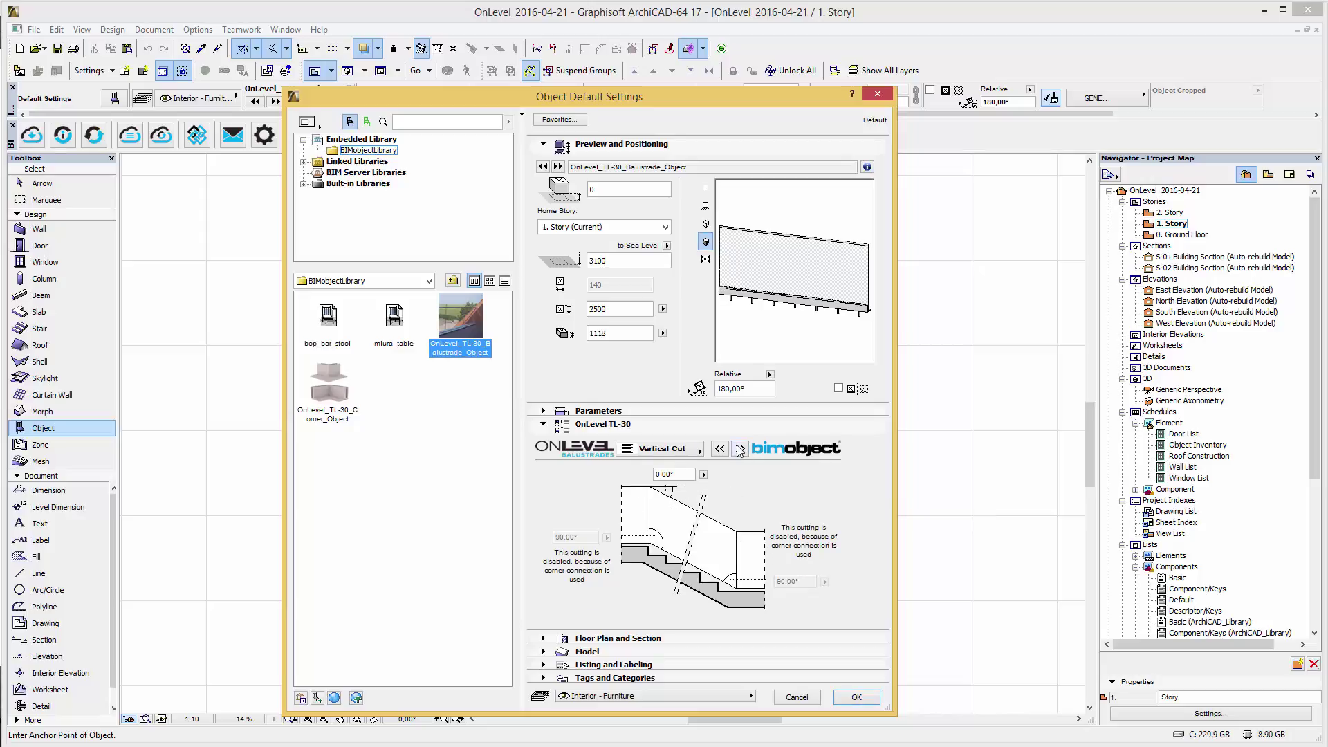
left_click(741, 449)
left_click(581, 491)
left_click(588, 505)
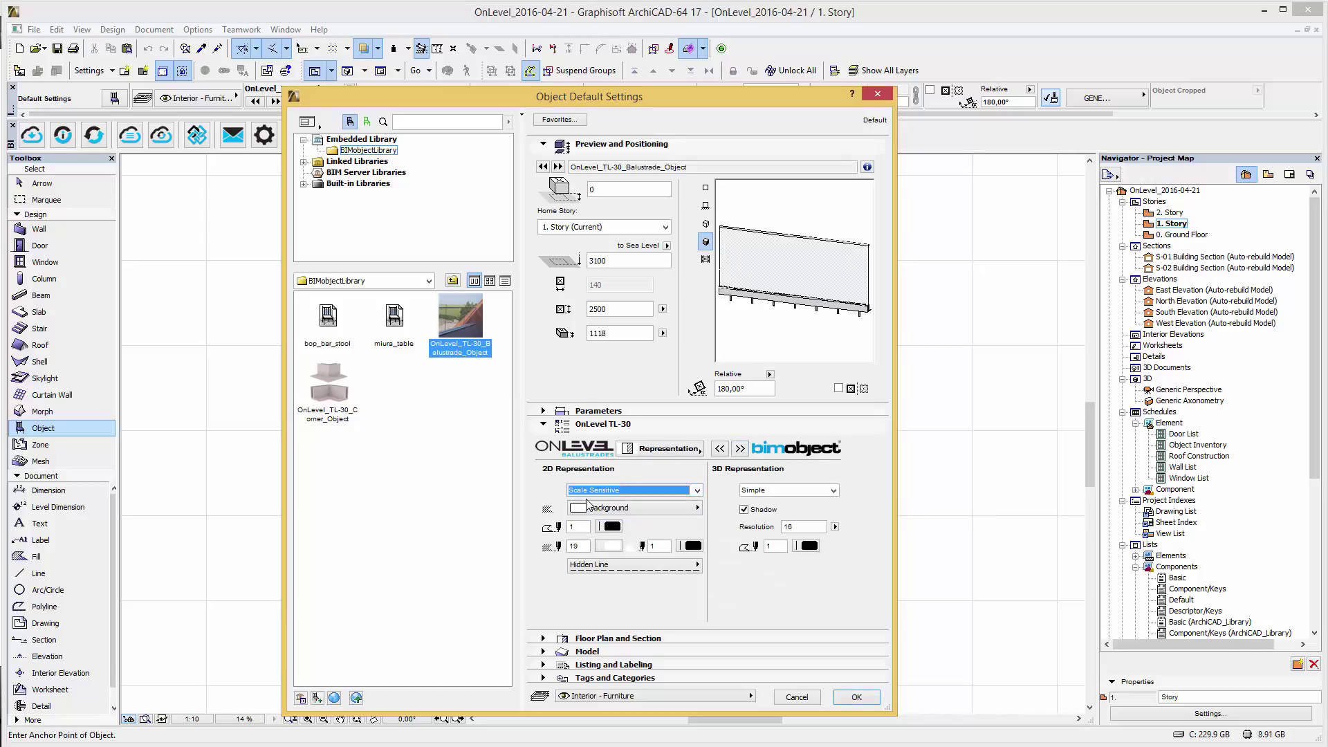
left_click(804, 490)
left_click(777, 525)
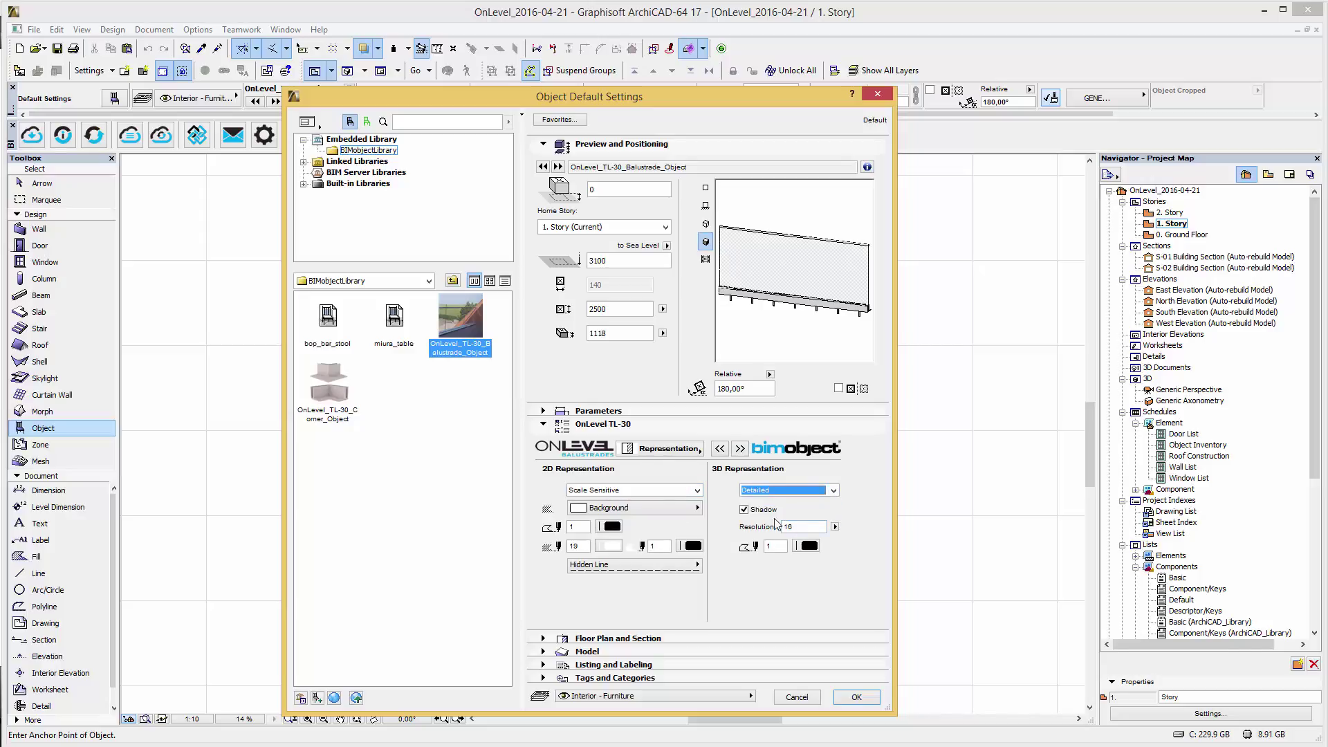
Open the object's technical description link, examine the TL-30 product sheet downloads and close the web page.
left_click(744, 450)
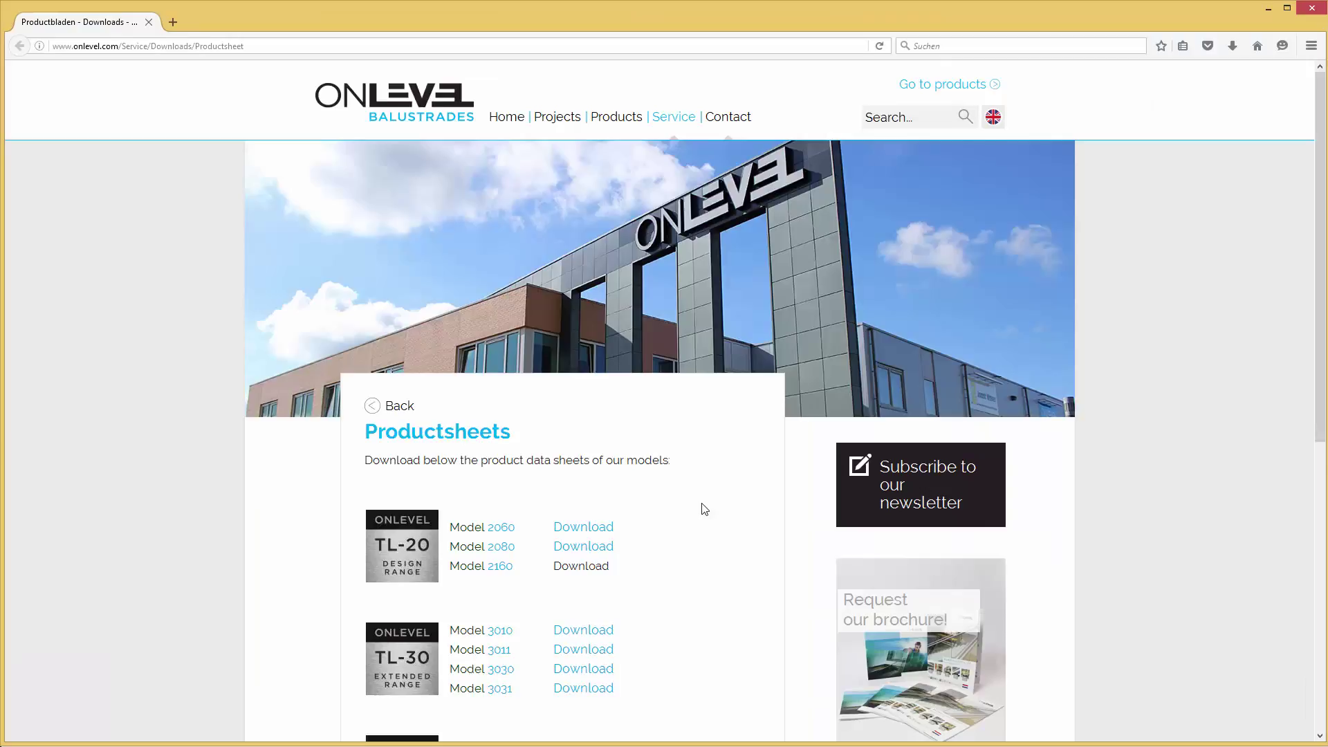
scroll(703, 507, "down", 3)
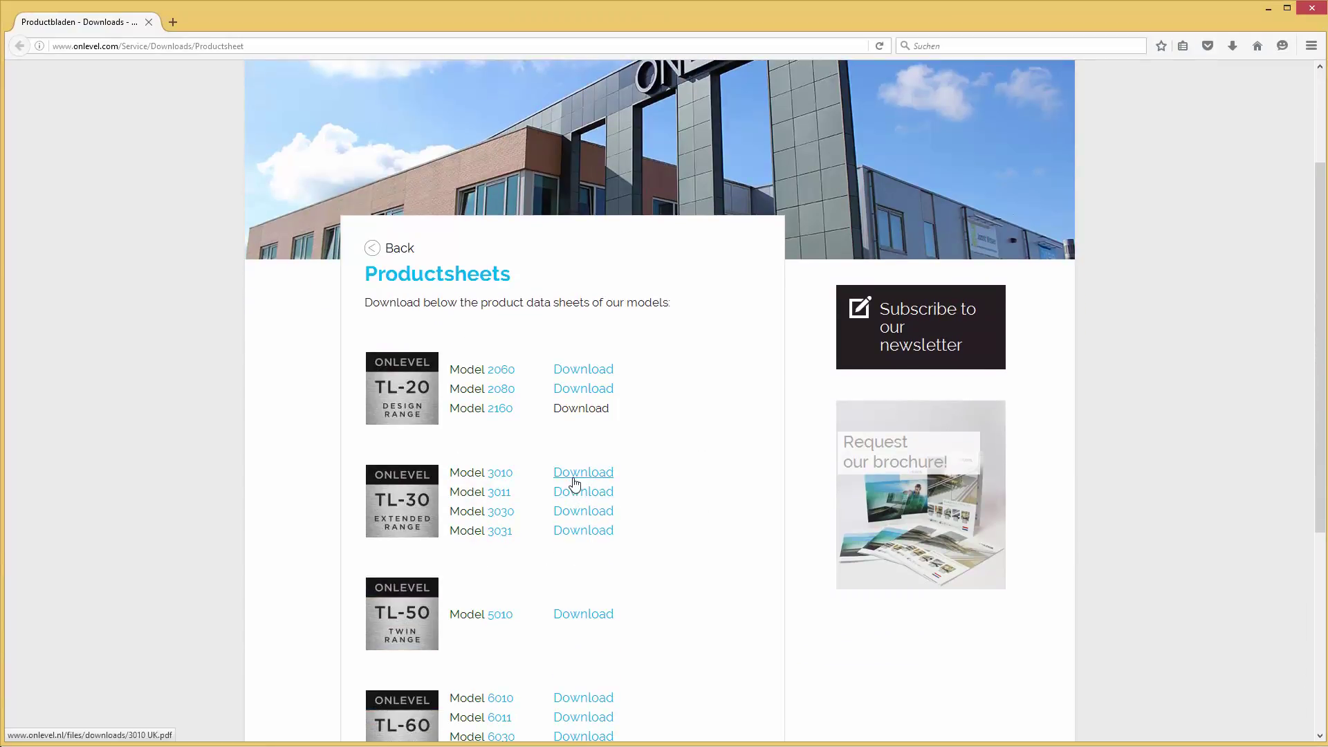
left_click(1312, 8)
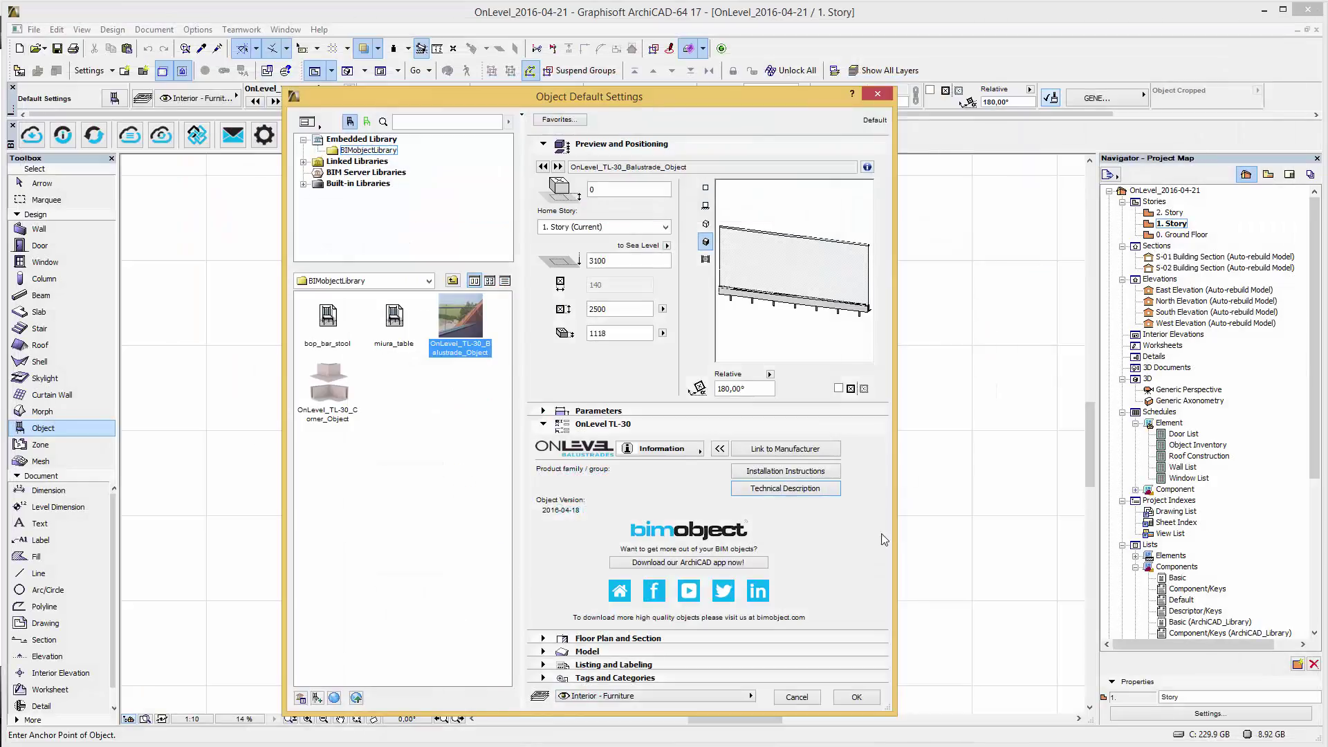
Accept the object settings and place the balustrade horizontally along the terrace's upper edge in the 1. Story plan.
left_click(862, 700)
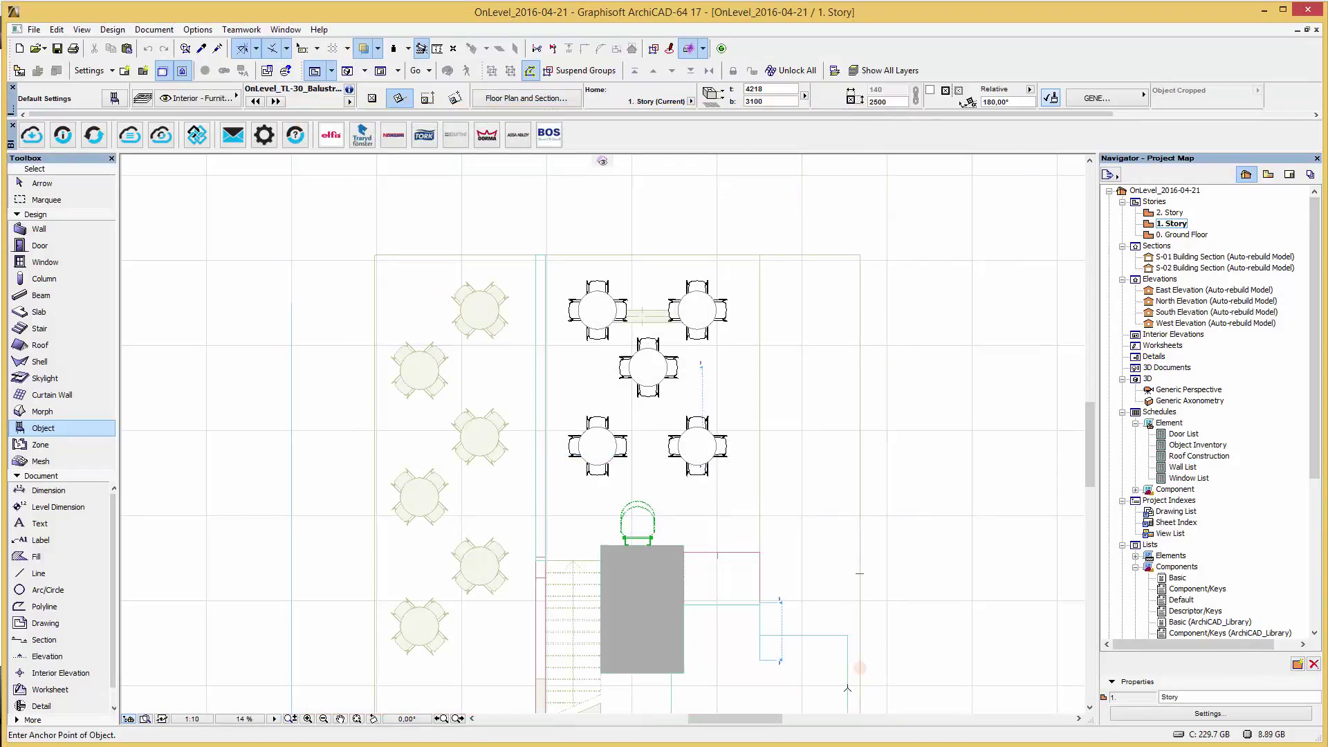
scroll(553, 270, "up", 4)
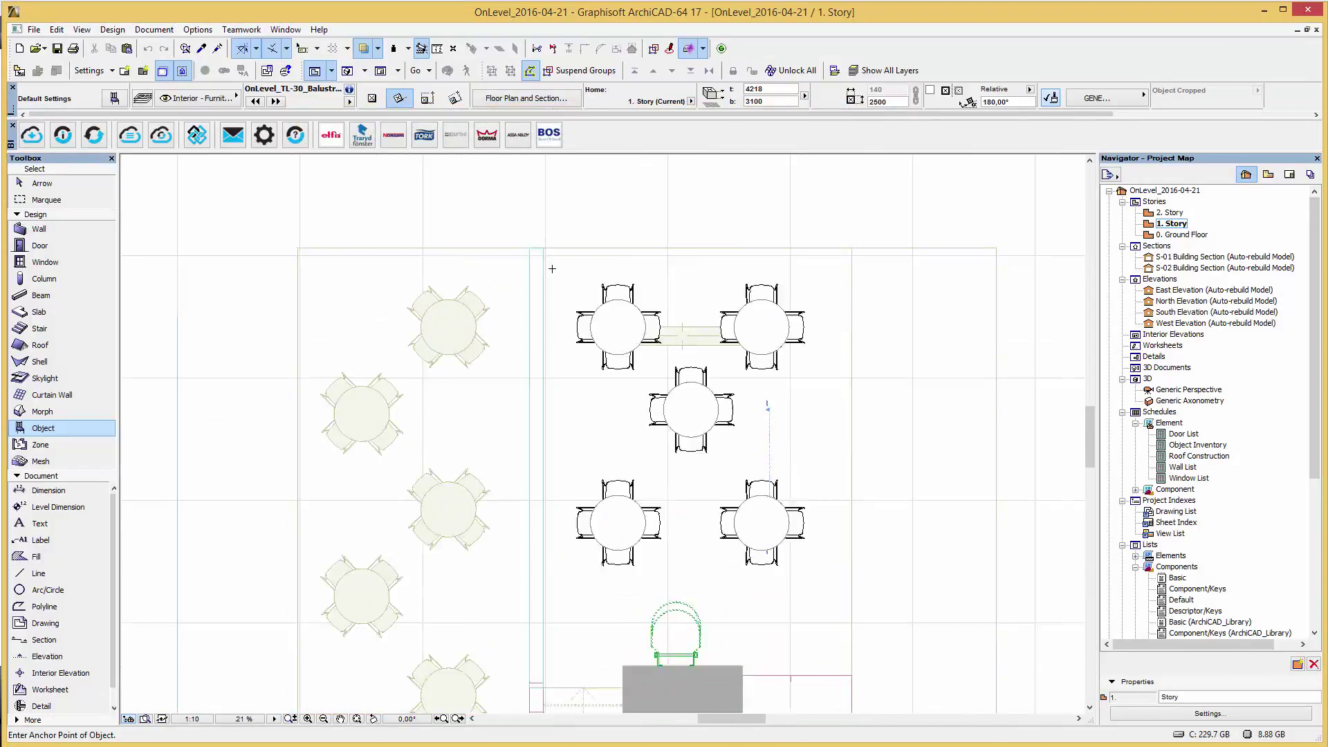
left_click(635, 258)
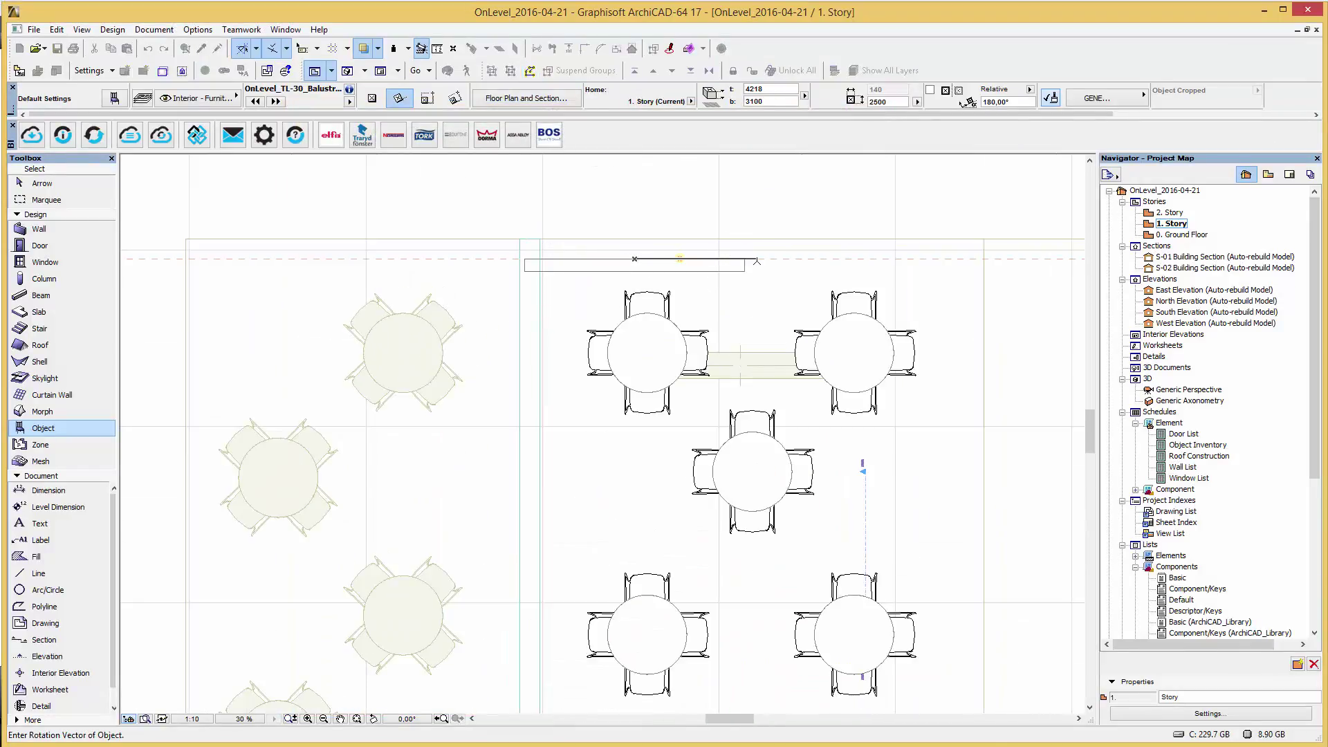
left_click(757, 262)
Select the placed balustrade and move its upper-left corner onto the terrace's upper-left corner.
scroll(525, 270, "up", 3)
left_click(540, 265)
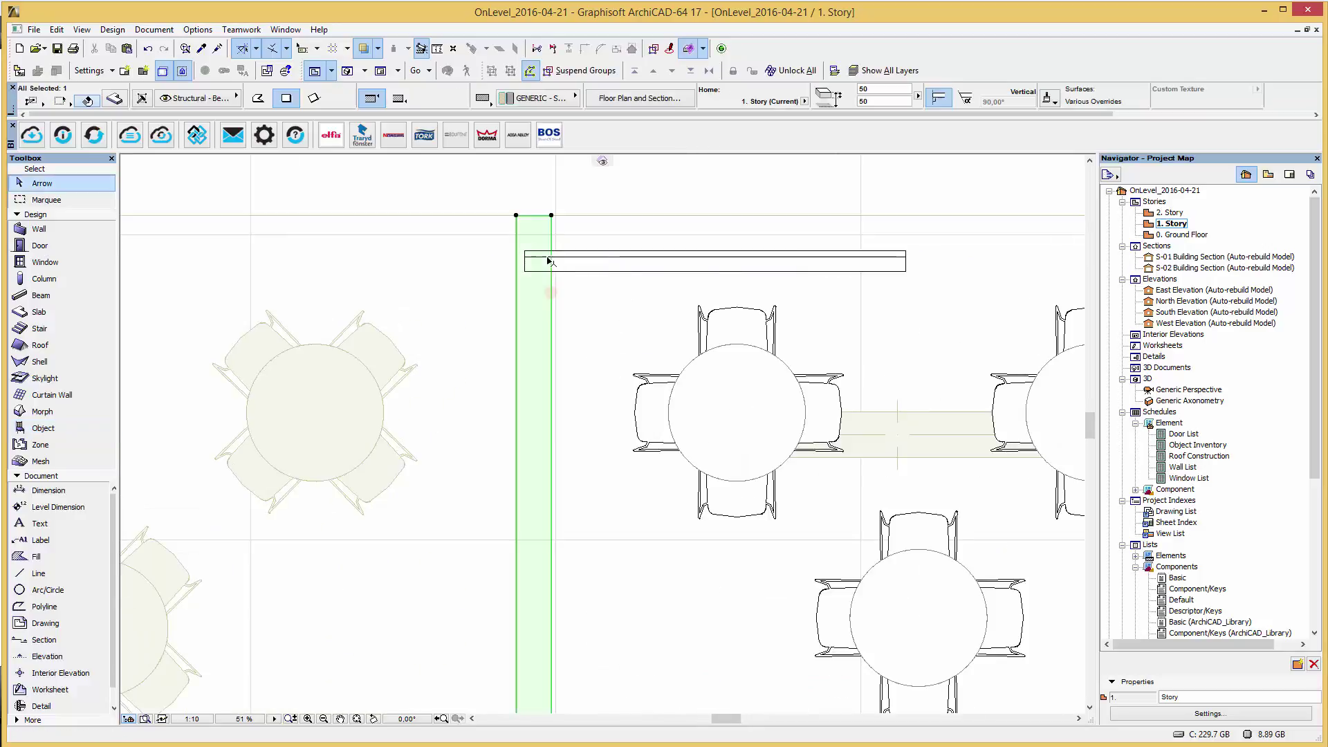
left_click(549, 260)
left_click(574, 251)
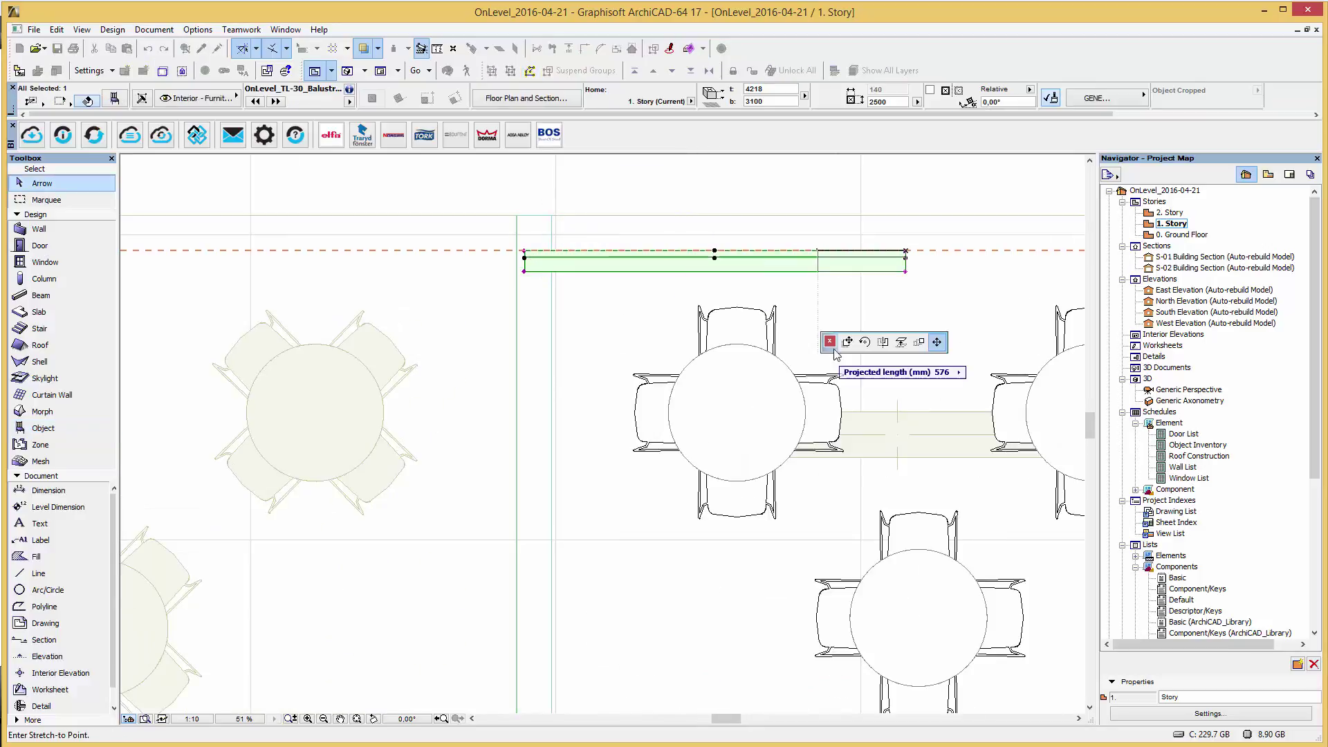
left_click(523, 220)
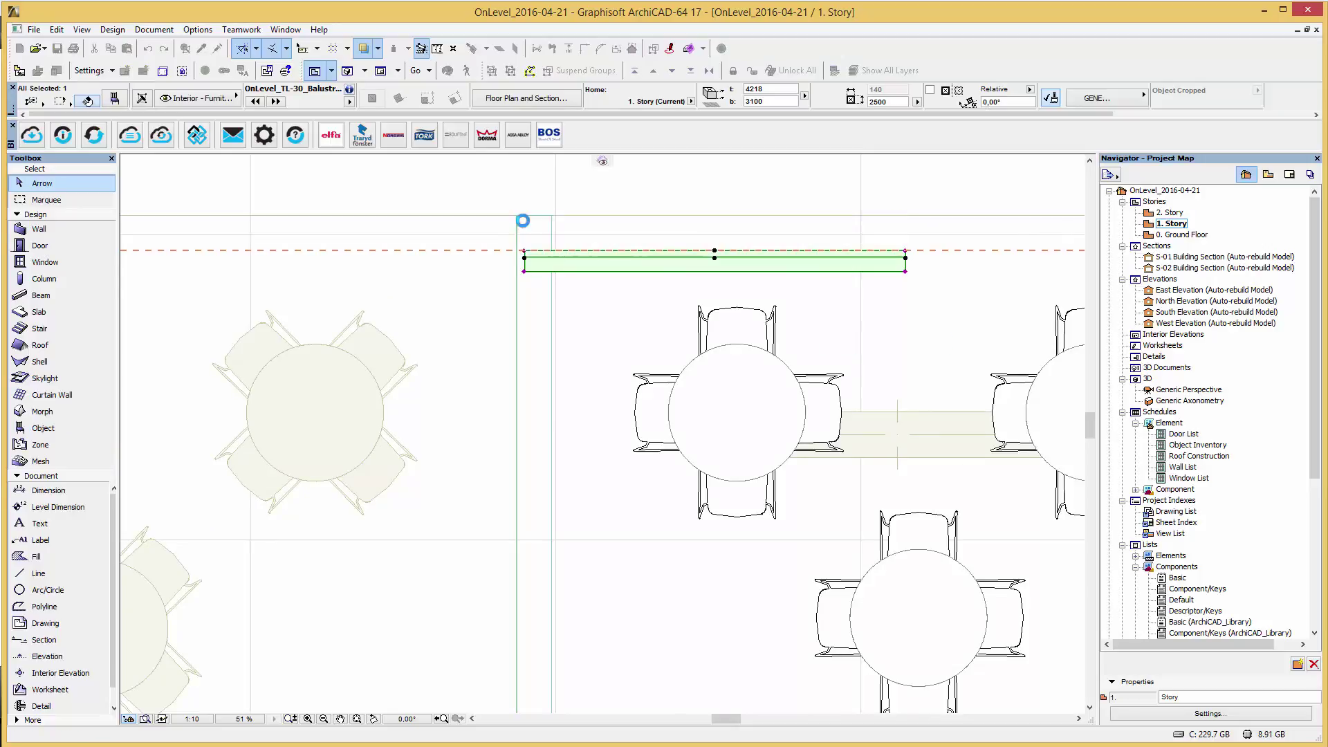
Cut the balustrade's left end to a mitre of about 45° at the terrace corner.
scroll(526, 223, "up", 3)
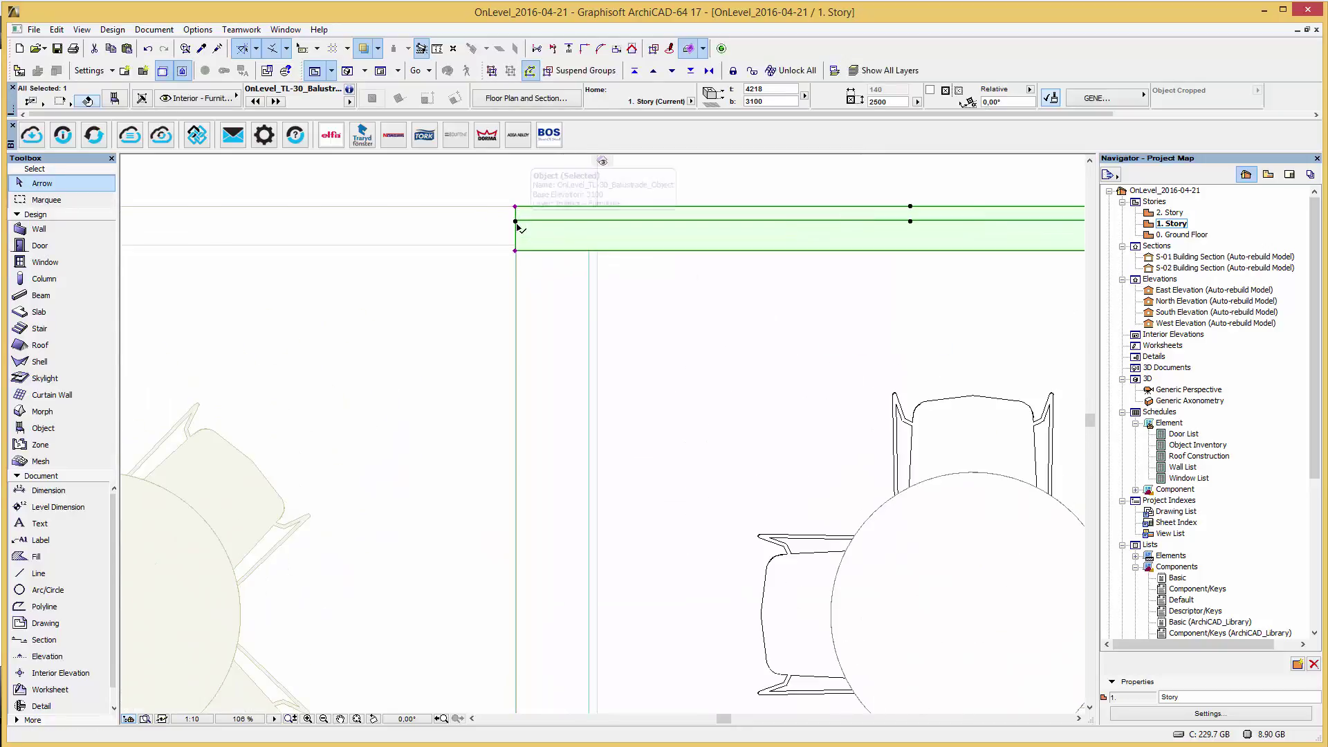
left_click(516, 222)
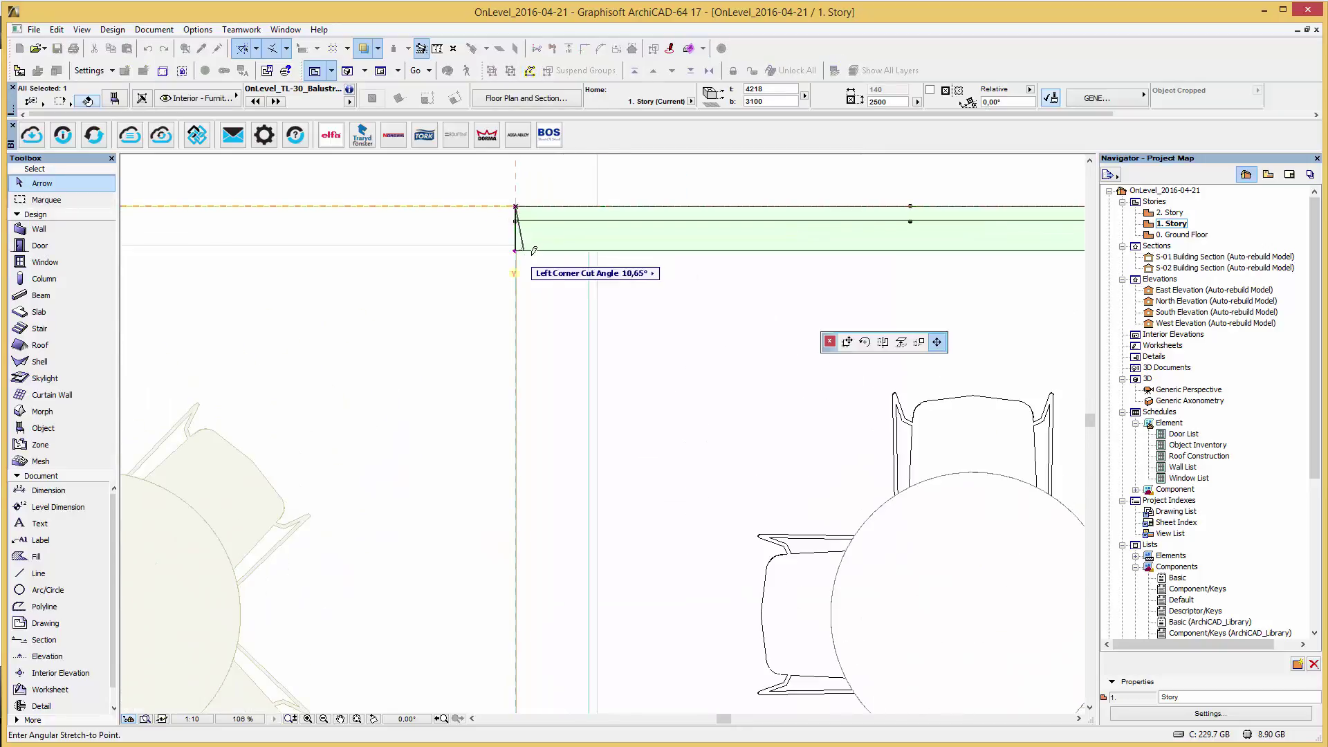
left_click(572, 249)
Stretch the balustrade's right end to the terrace's right edge for a 5264 mm length and mitre that end at about 45°.
scroll(540, 261, "down", 3)
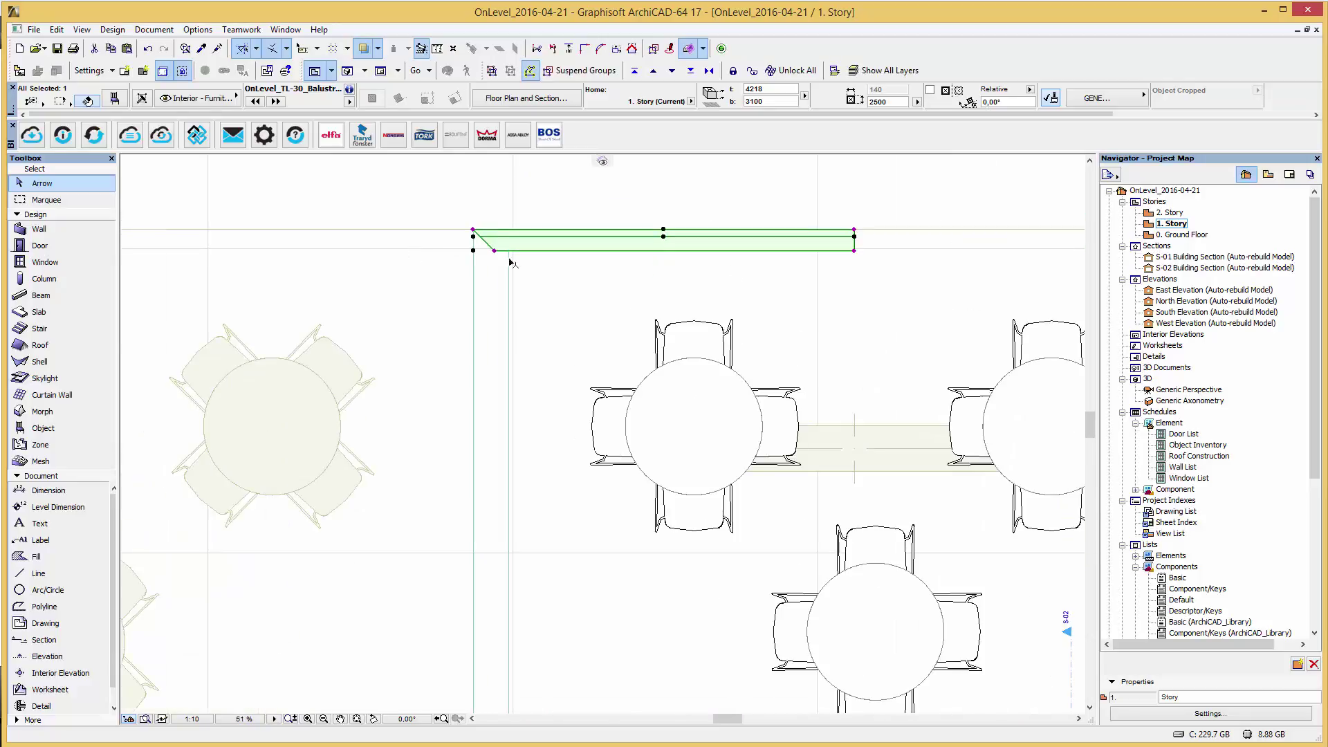
scroll(516, 266, "down", 2)
scroll(537, 279, "up", 5)
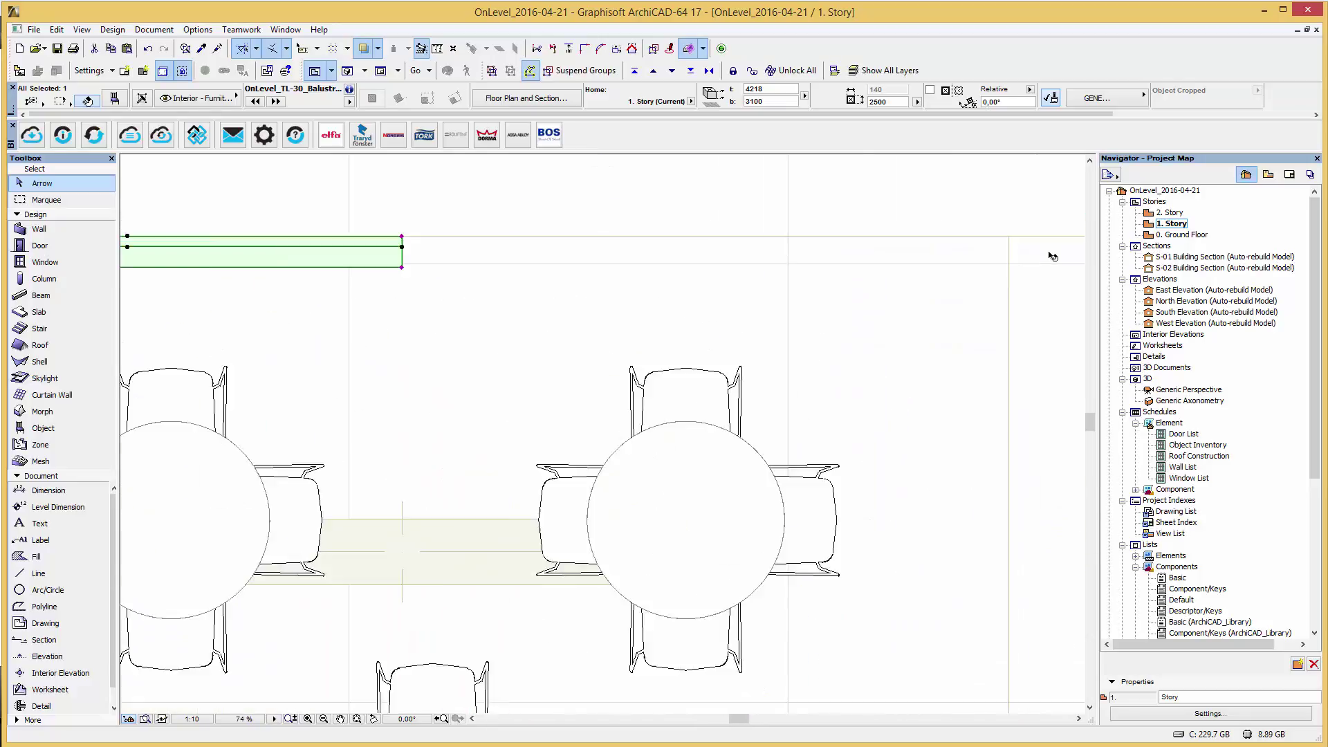
scroll(1052, 257, "up", 1)
left_click(272, 236)
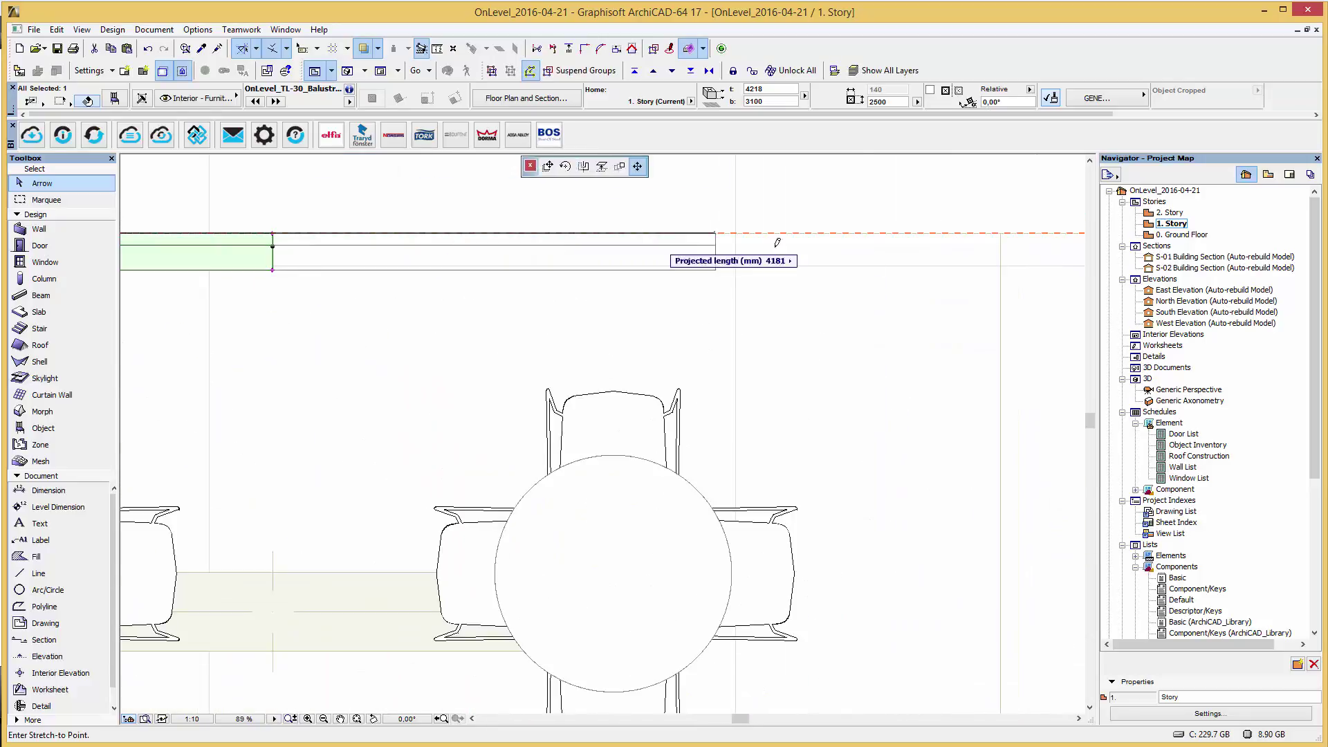
left_click(1001, 235)
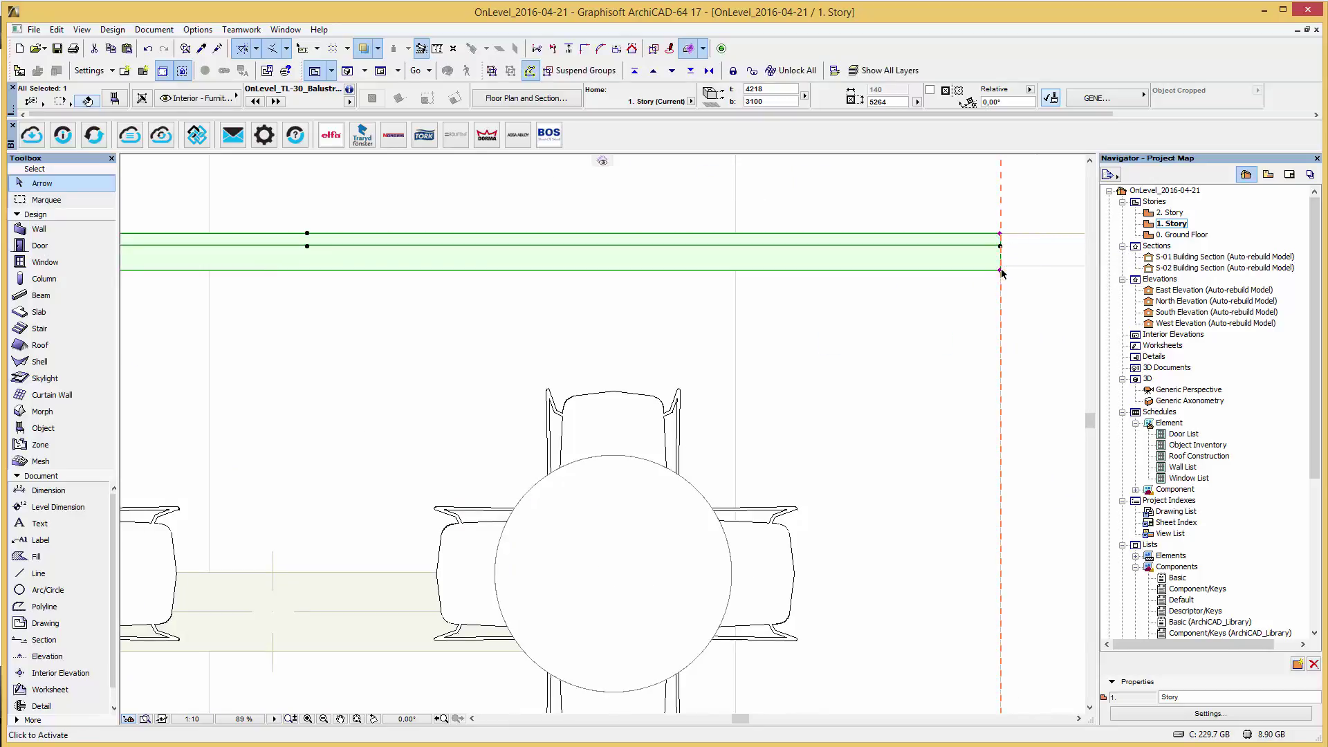
left_click(1000, 269)
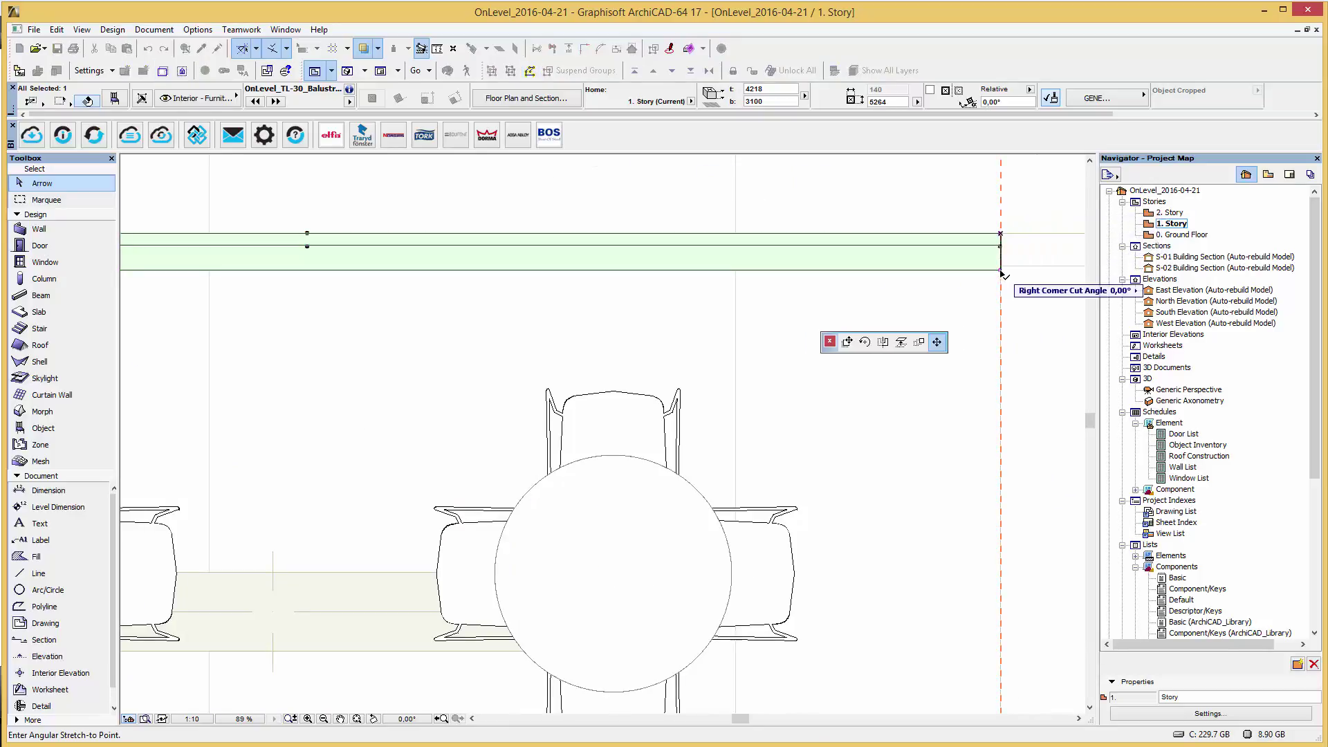
left_click(964, 277)
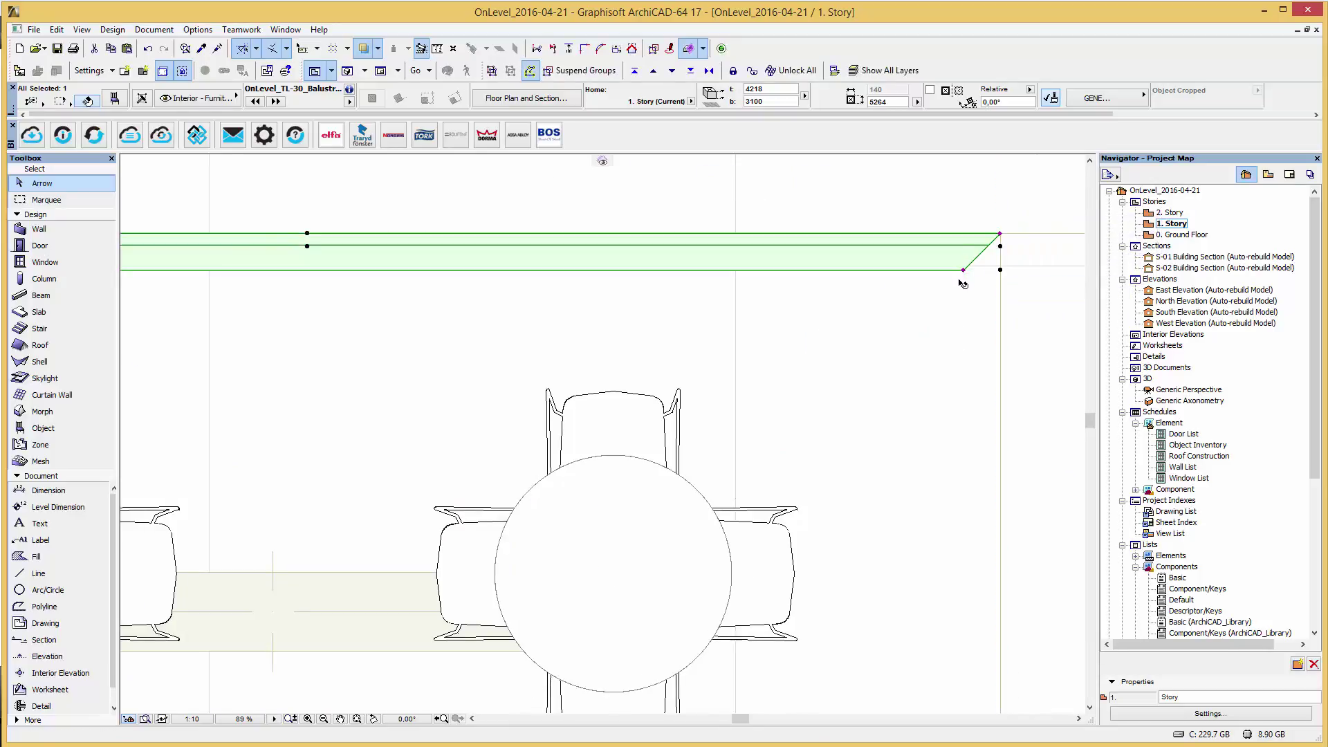
Add a mitred balustrade 6979 mm long along the terrace's right edge, from the upper-right corner down to the slab's slope line.
left_click(947, 324)
left_click(920, 281)
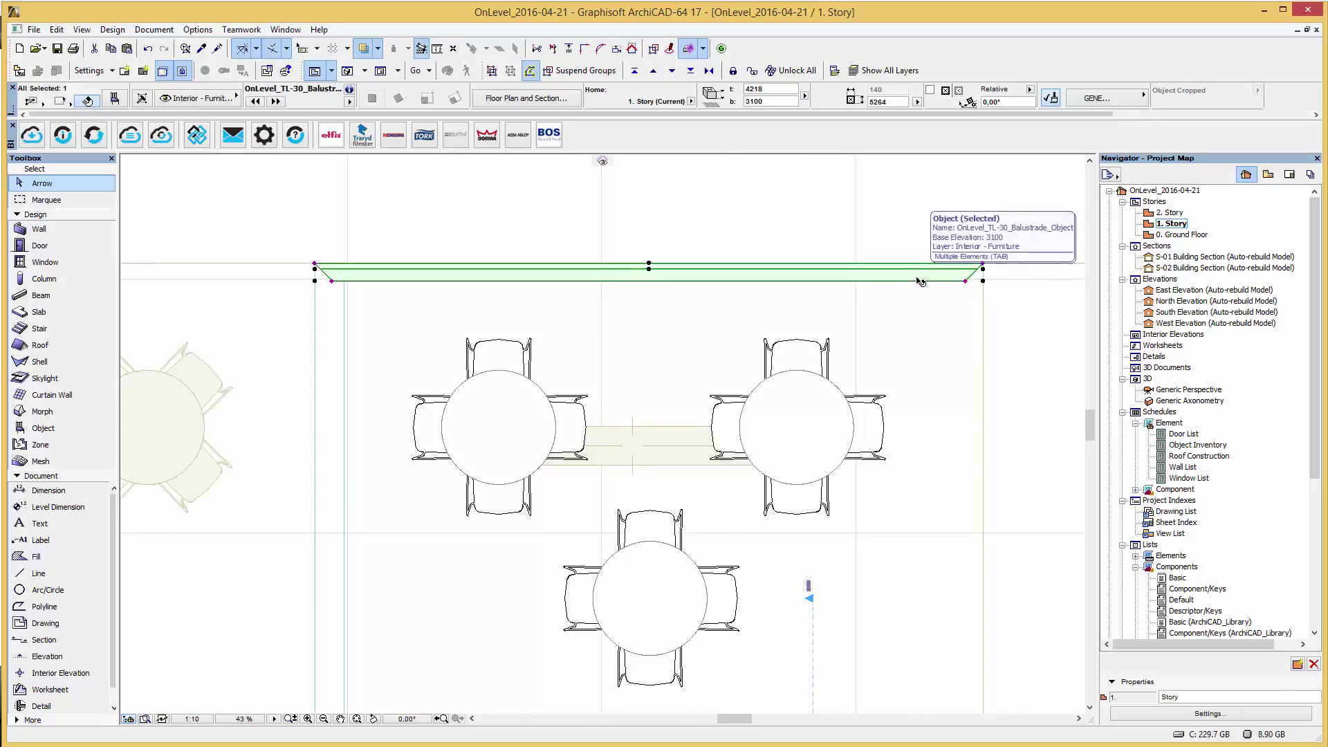
right_click(921, 281)
mouse_move(979, 430)
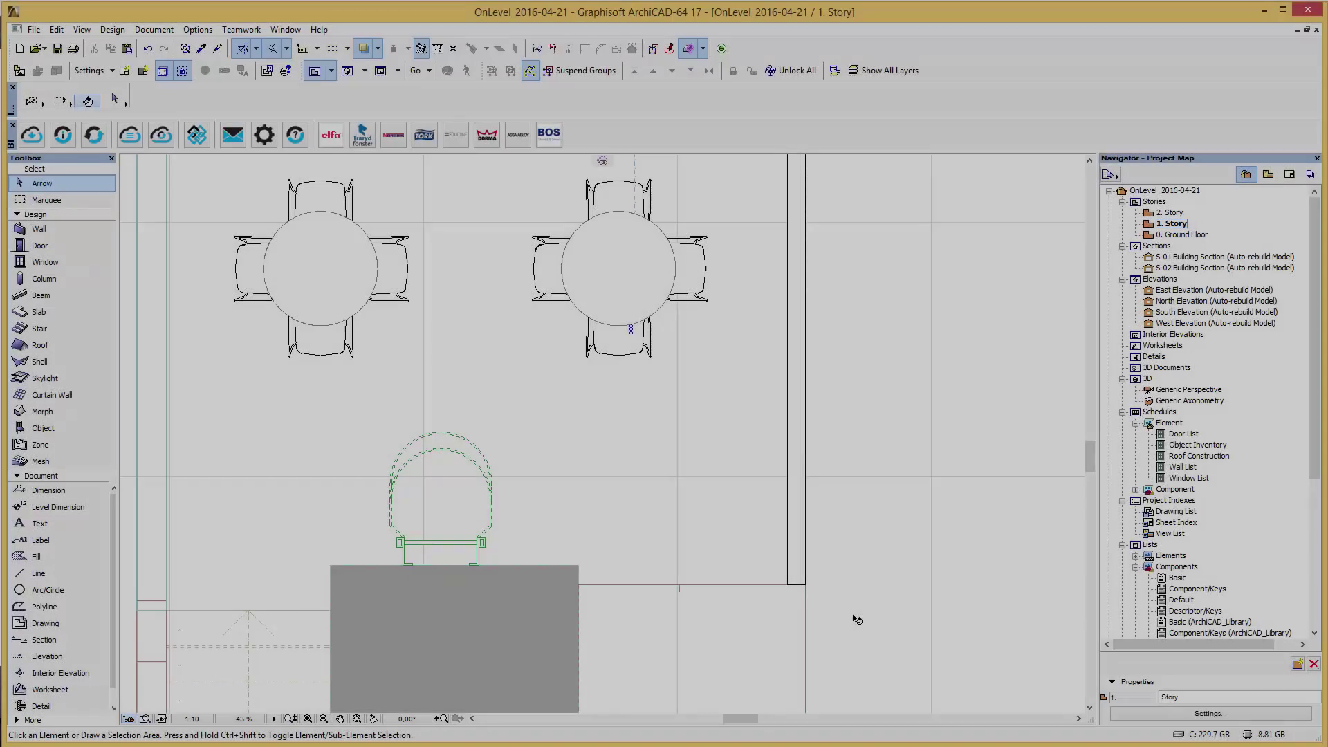
scroll(854, 616, "down", 5)
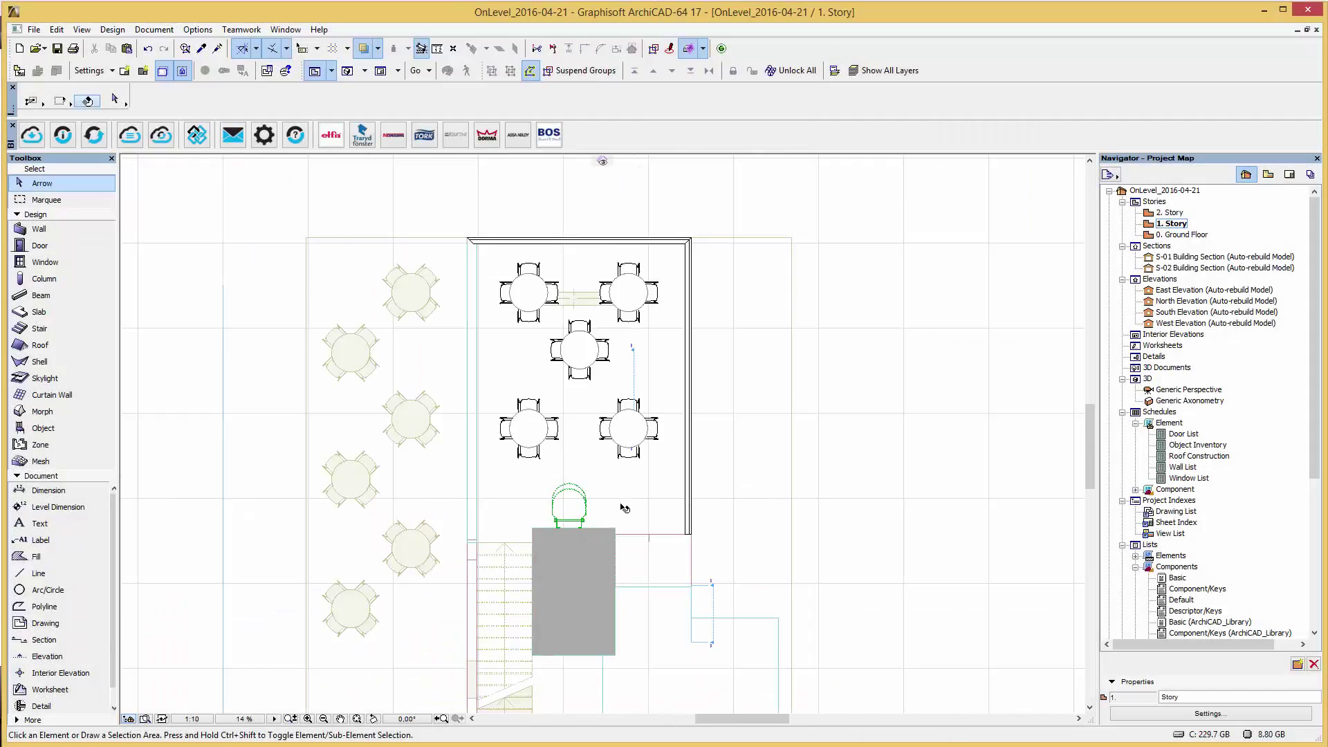
In the generic perspective, tilt the middle short balustrade to follow the sloping slab edge and stretch it to 1300 mm long.
double_click(1164, 392)
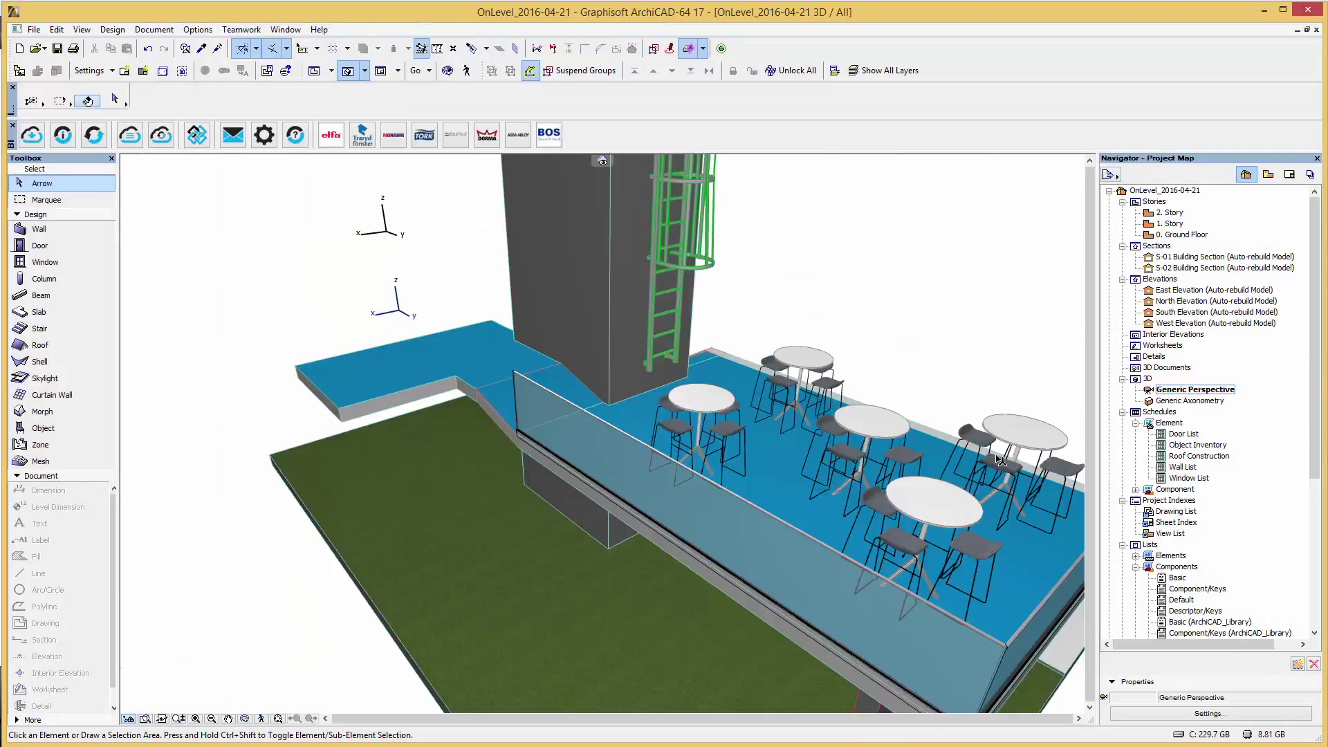
middle_click_drag(544, 448, 647, 478, "shift")
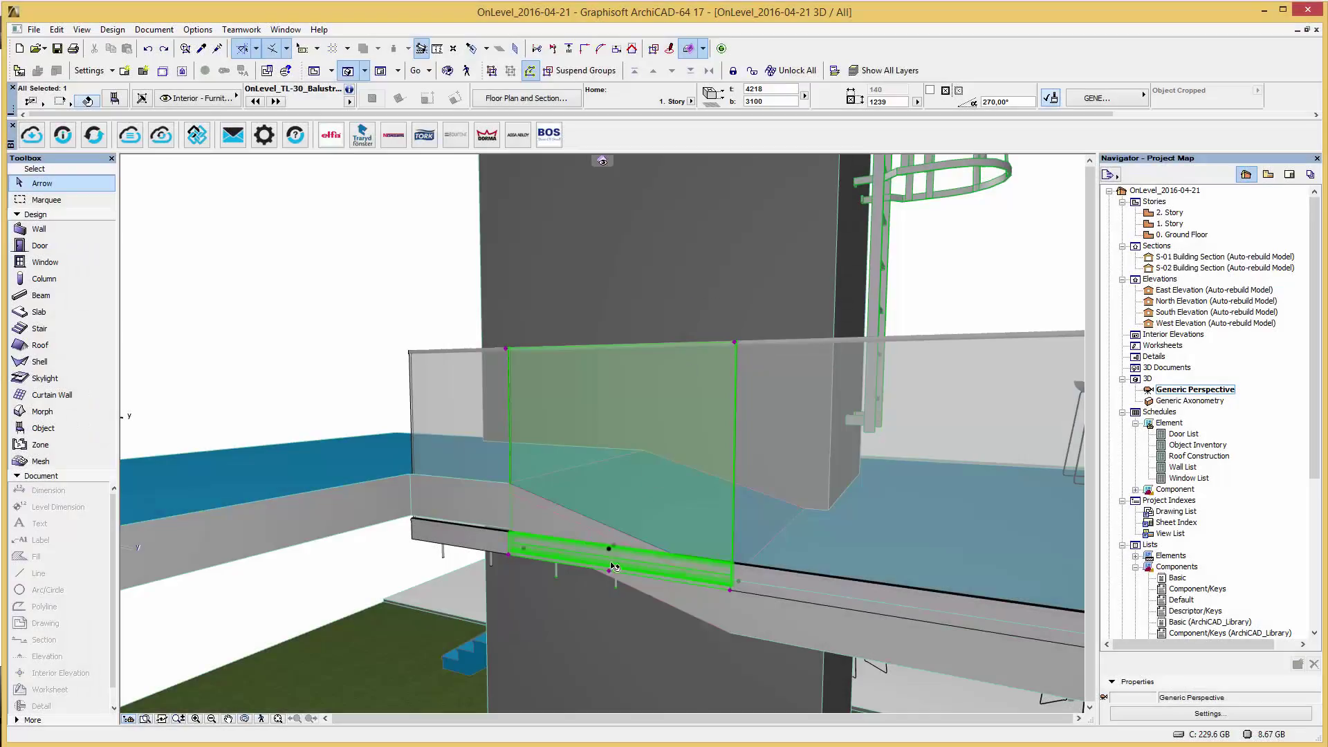
left_click(613, 574)
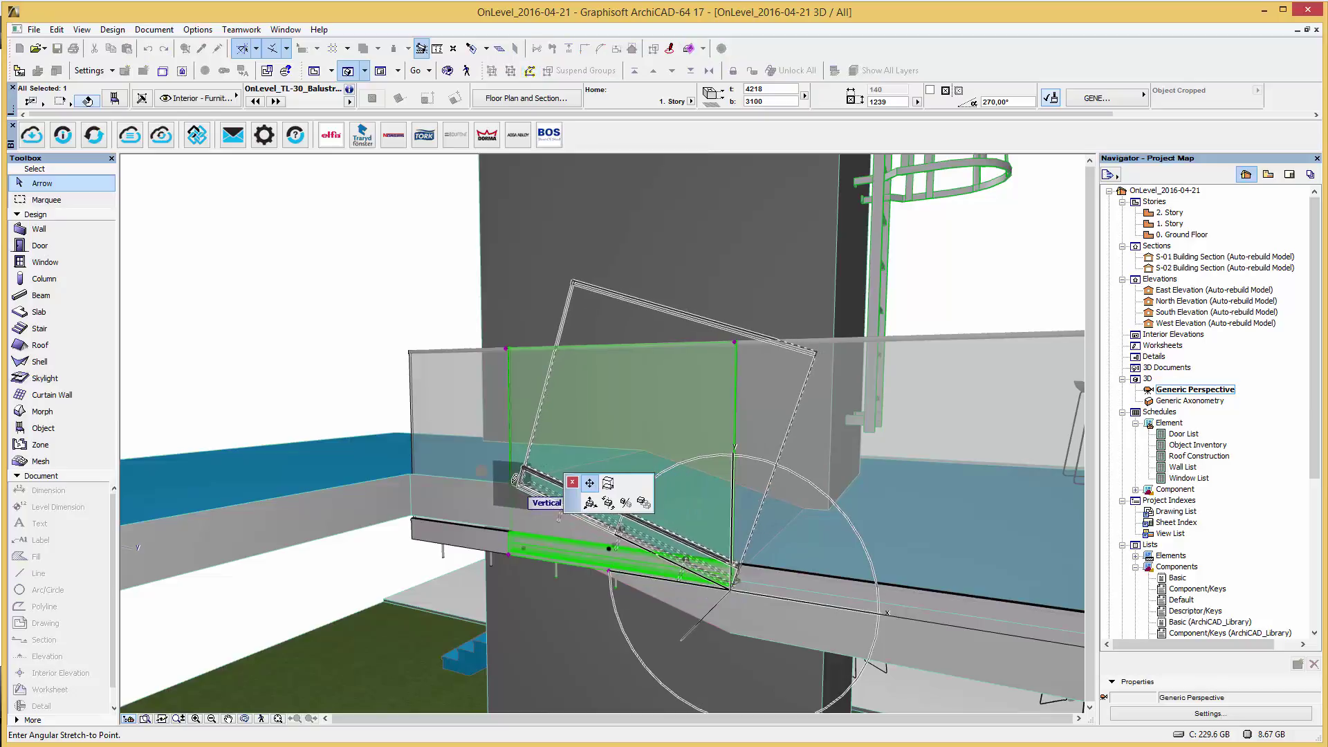
left_click(516, 479)
left_click(514, 478)
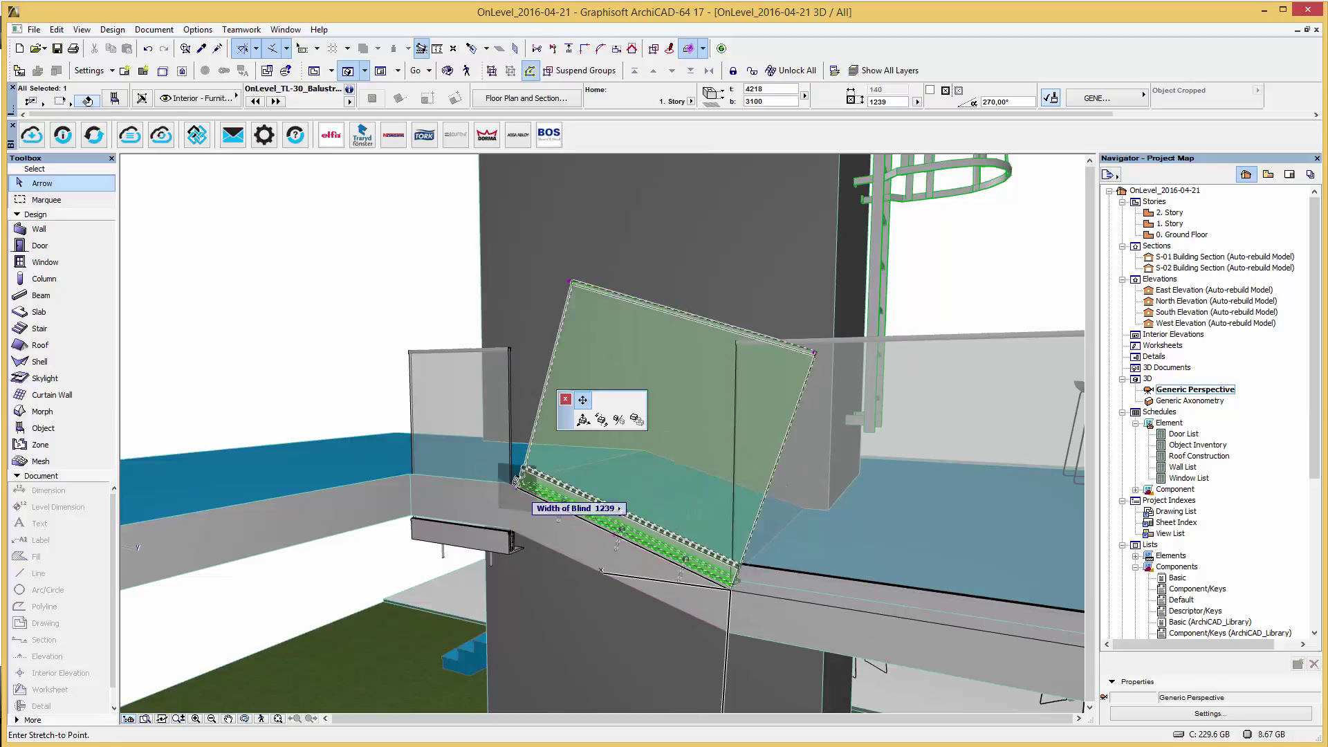
left_click(512, 478)
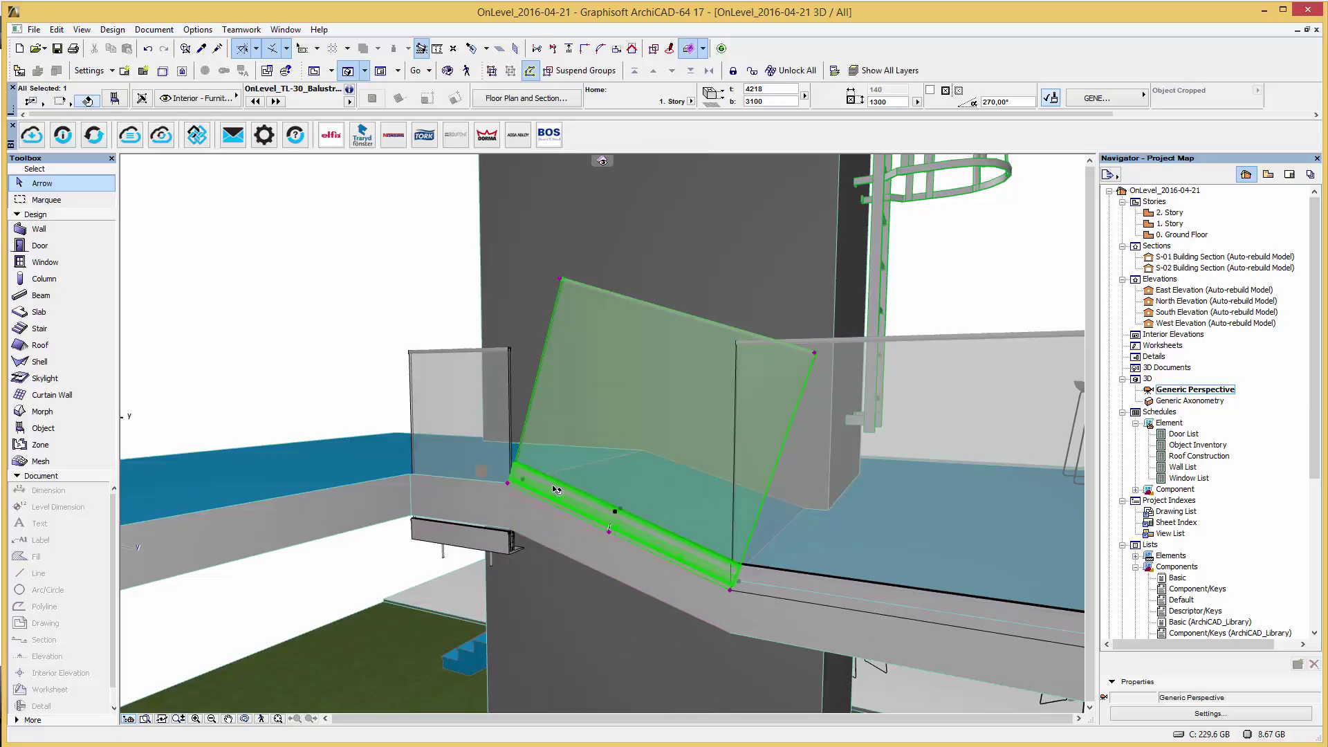
In the East Elevation, angle the raised end balustrade's vertical cut so it reaches the sloped balustrade's upper corner.
double_click(1170, 292)
left_click(465, 219)
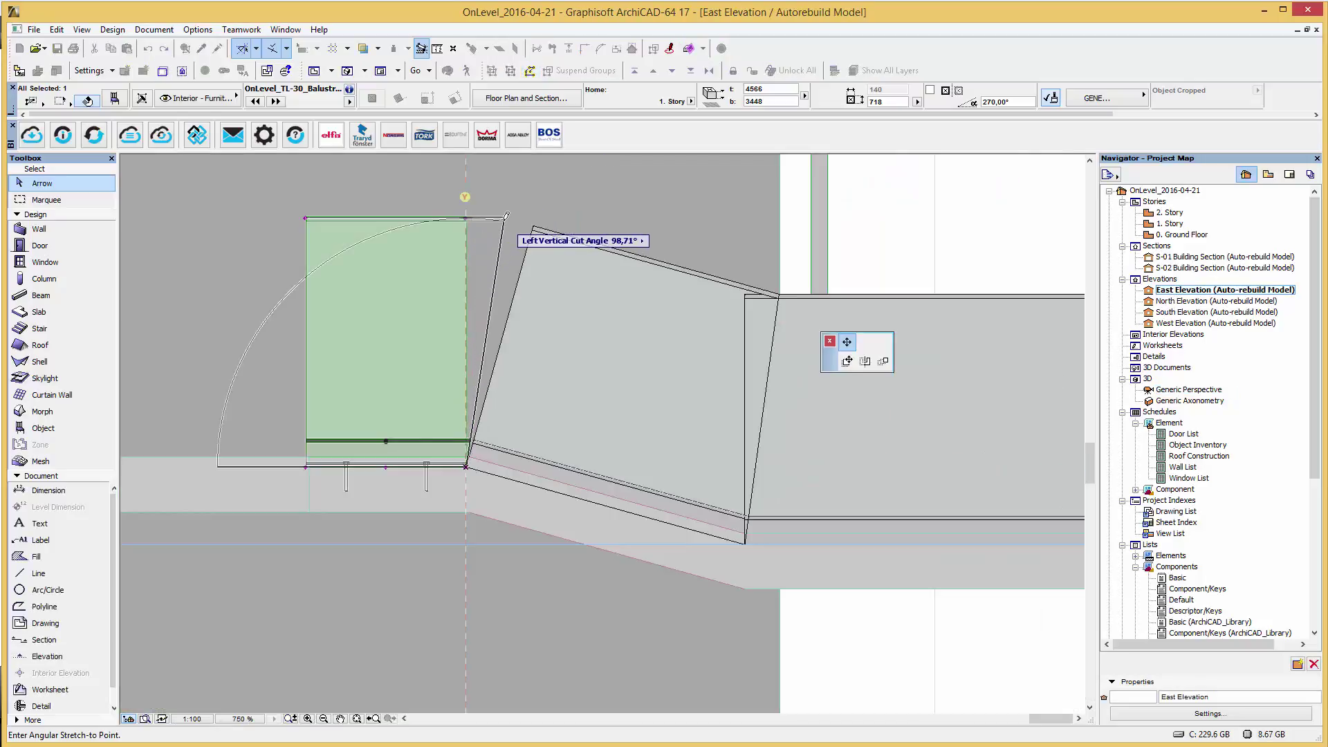
left_click(532, 216)
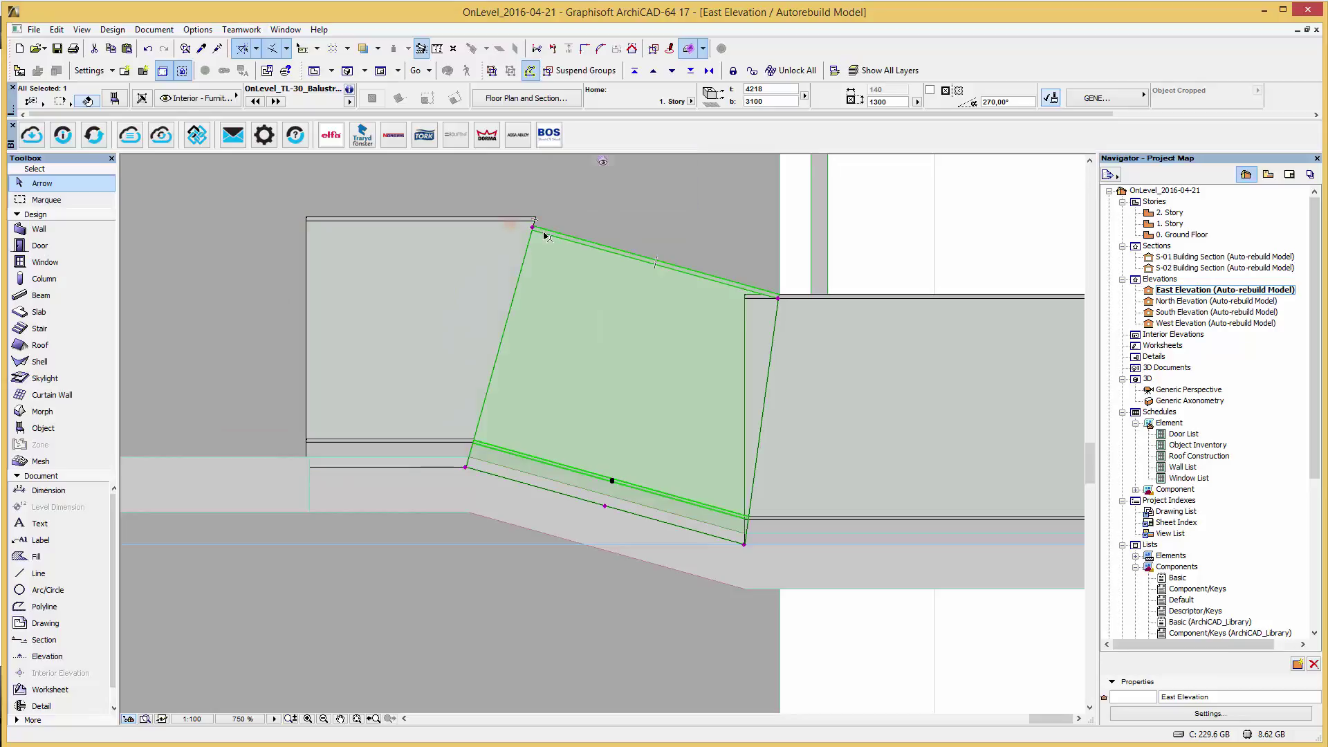
Cut the sloped balustrade's upper end and the raised balustrade's adjoining end to one shared mitre line.
left_click(532, 221)
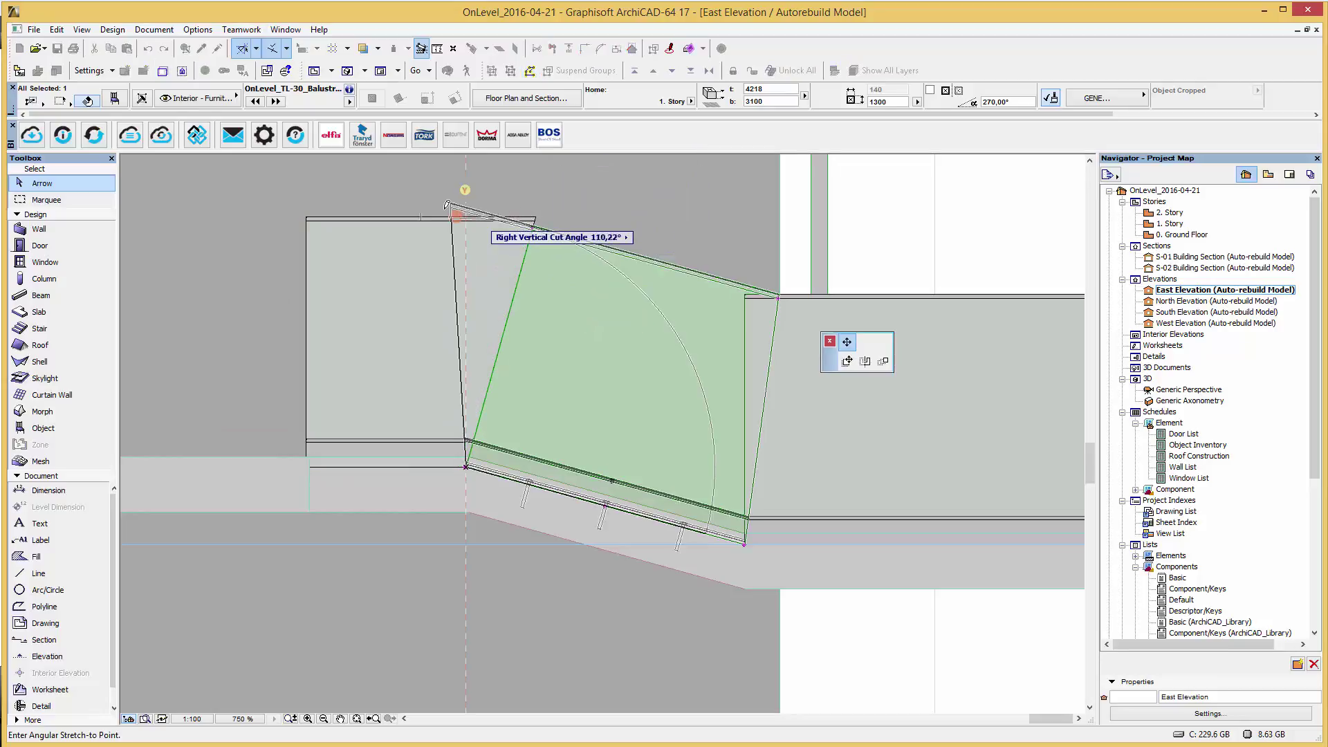
left_click(468, 264)
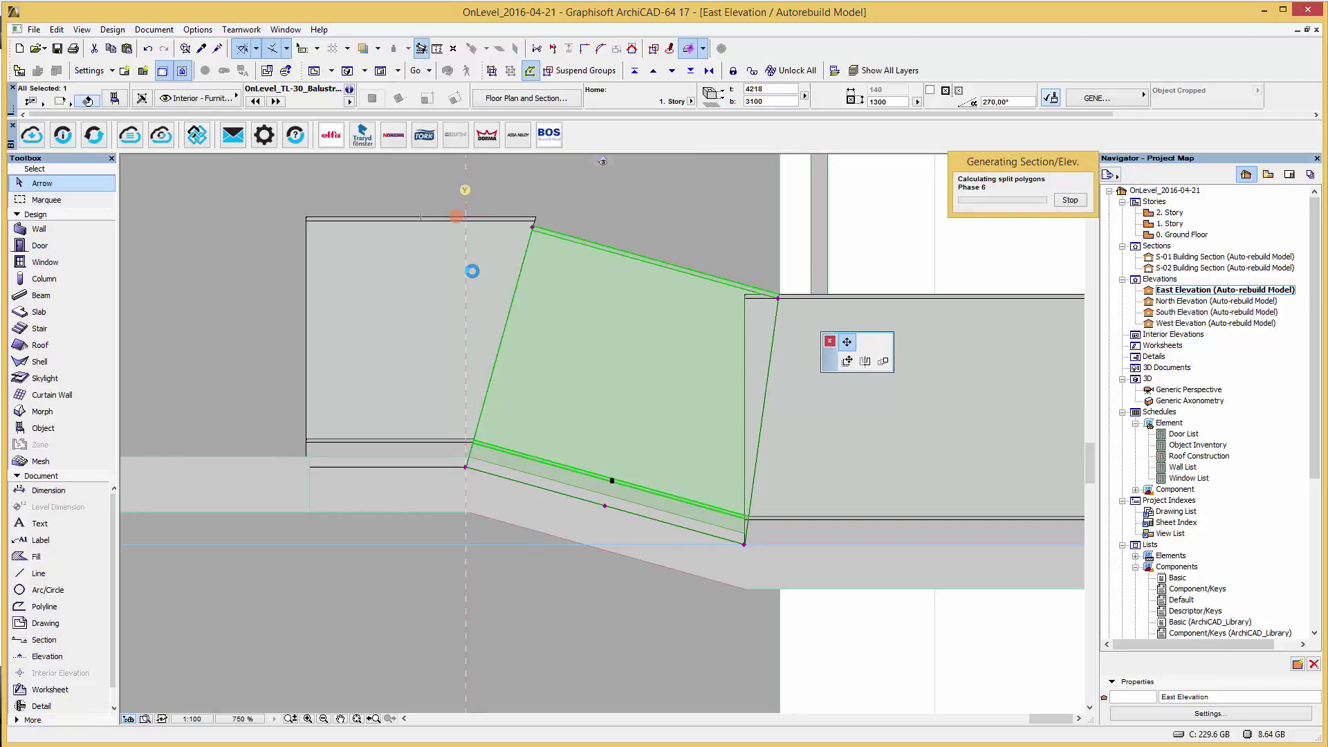
left_click(529, 223)
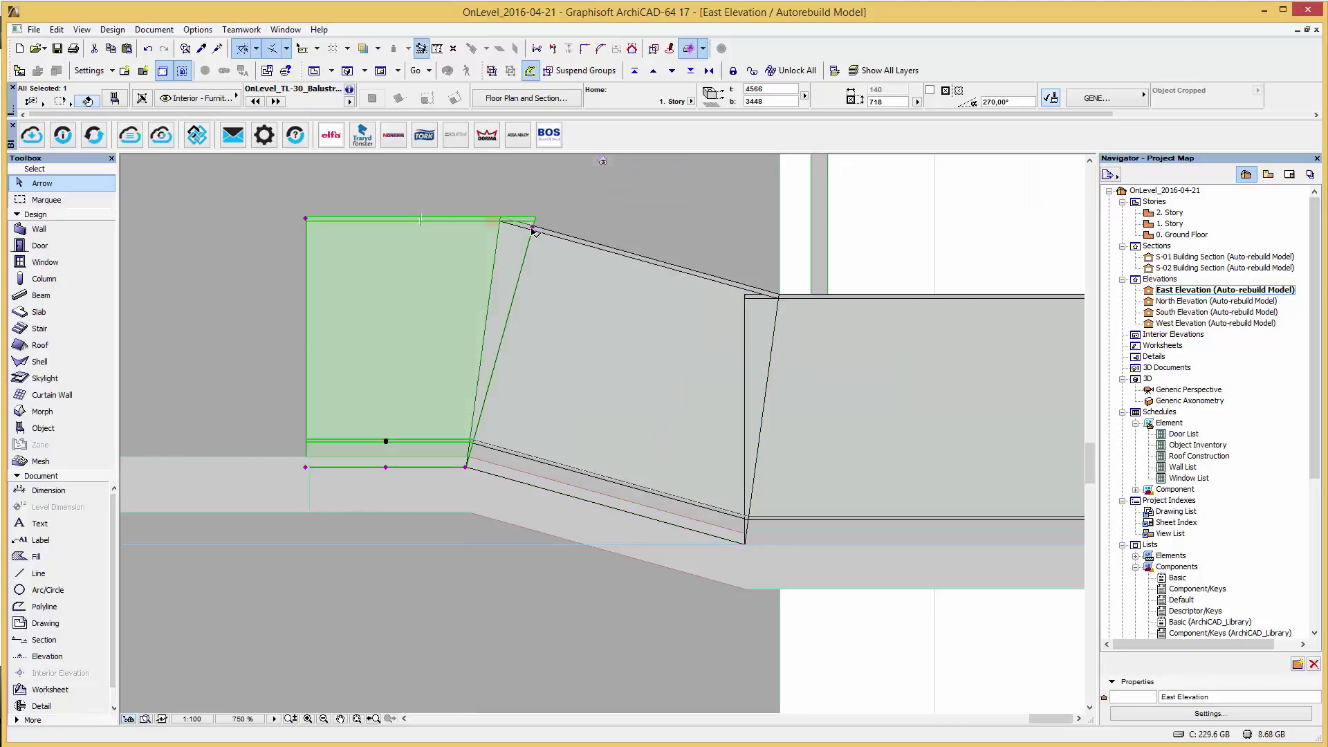
left_click(534, 230)
key("Escape")
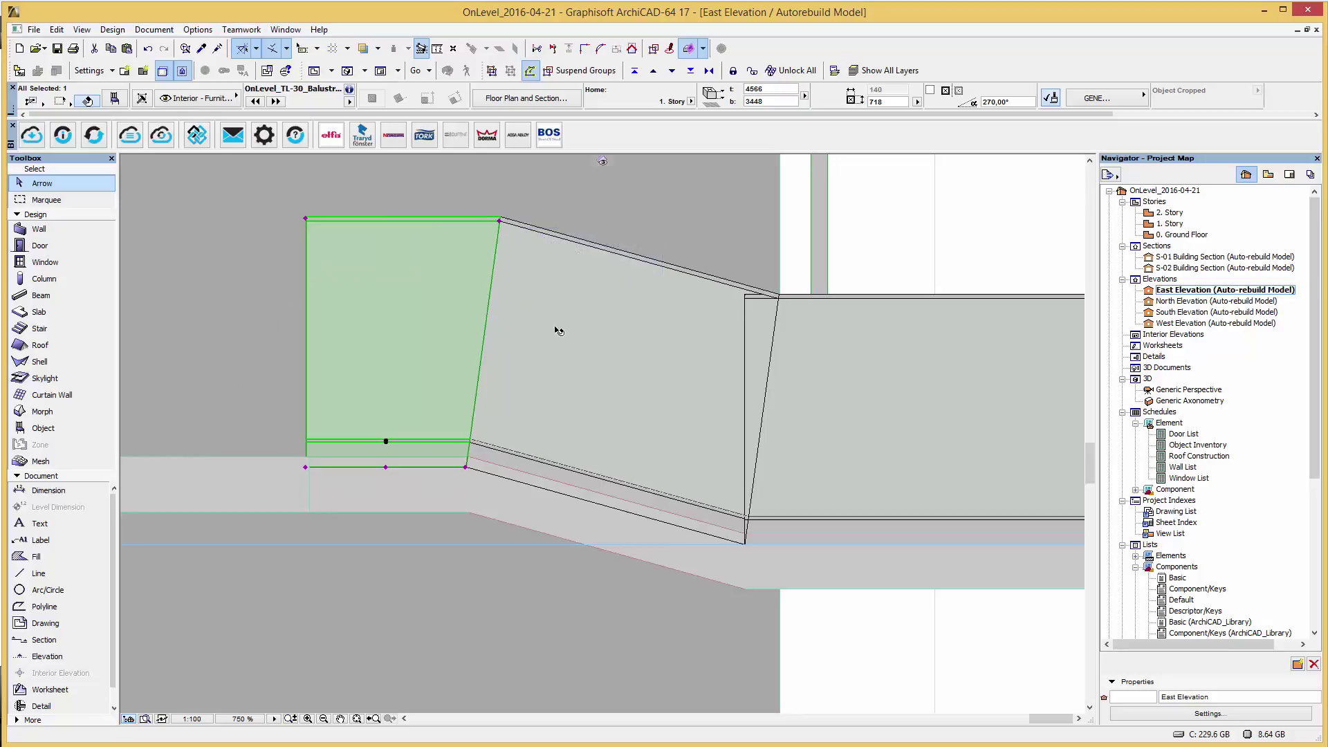
key("Escape")
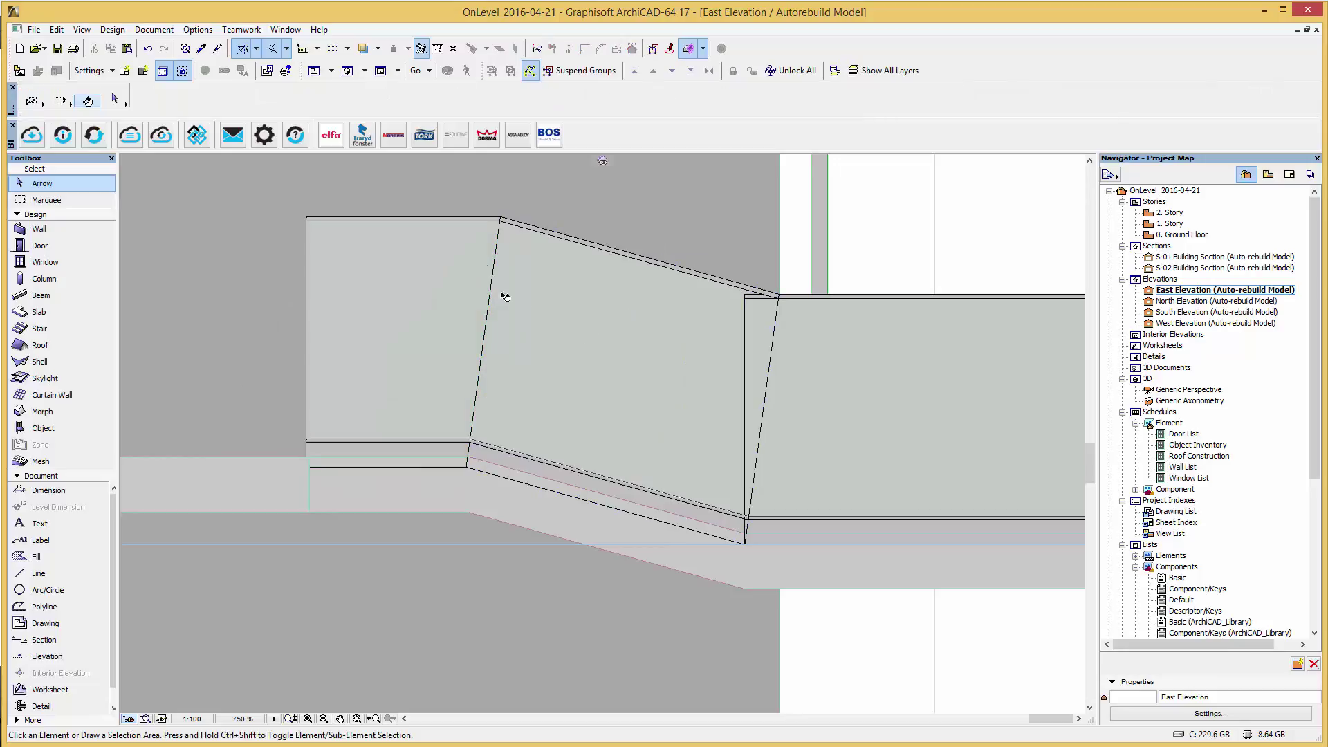
In the generic perspective, angle the long balustrade's end cut to match the sloped balustrade's lower edge.
double_click(1156, 389)
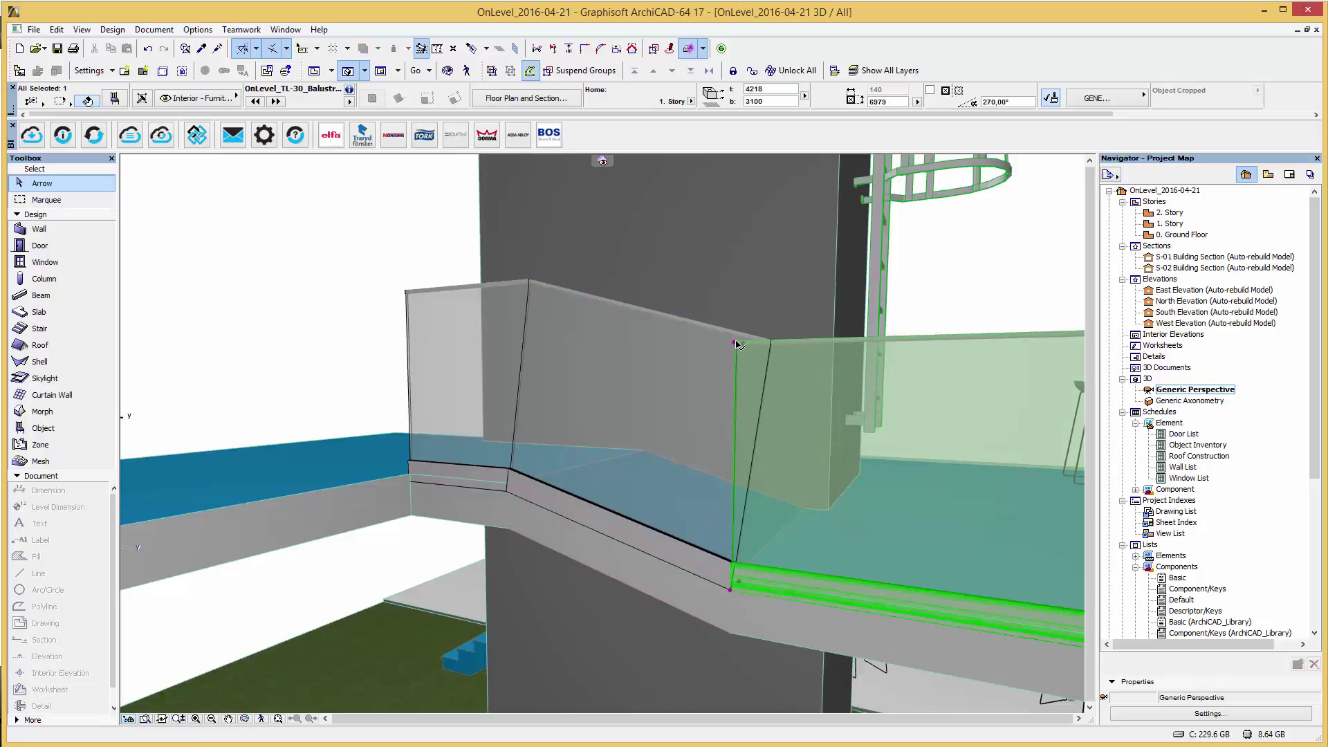
left_click(738, 344)
left_click(782, 369)
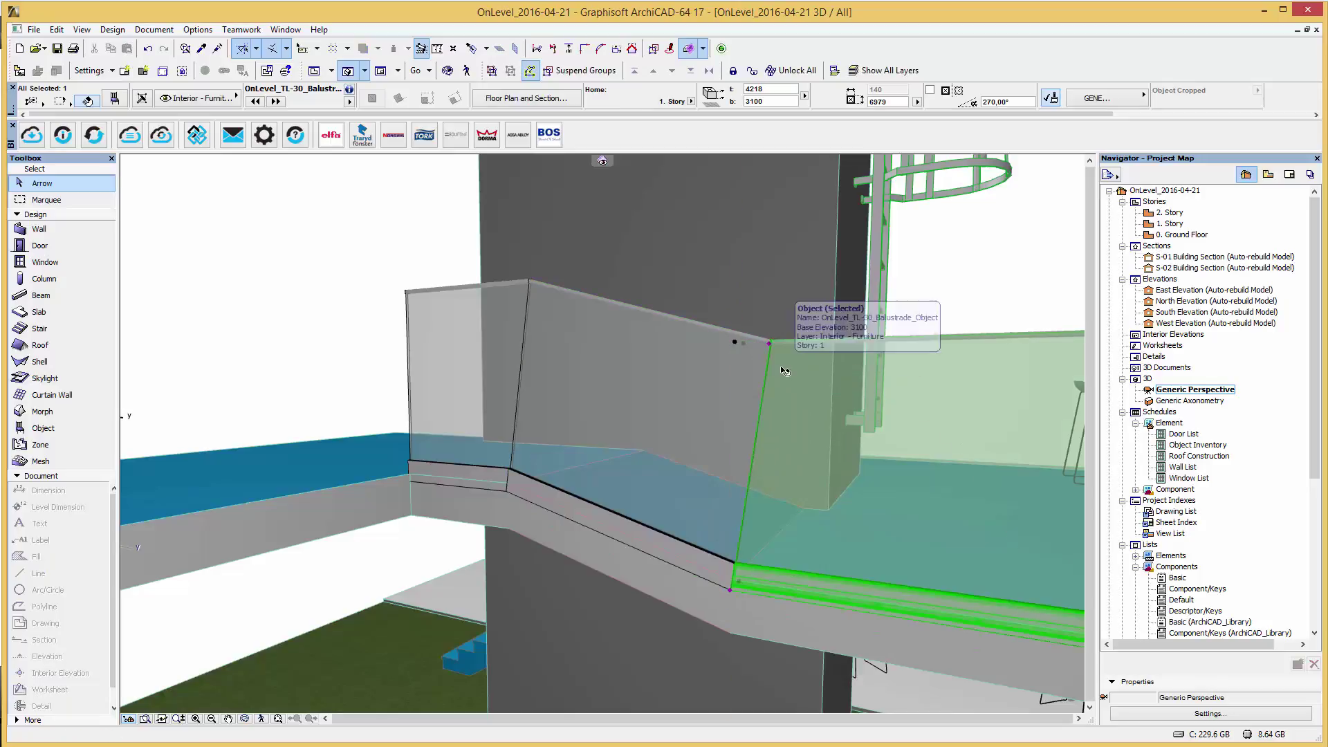
key("Escape")
key("shift+F3")
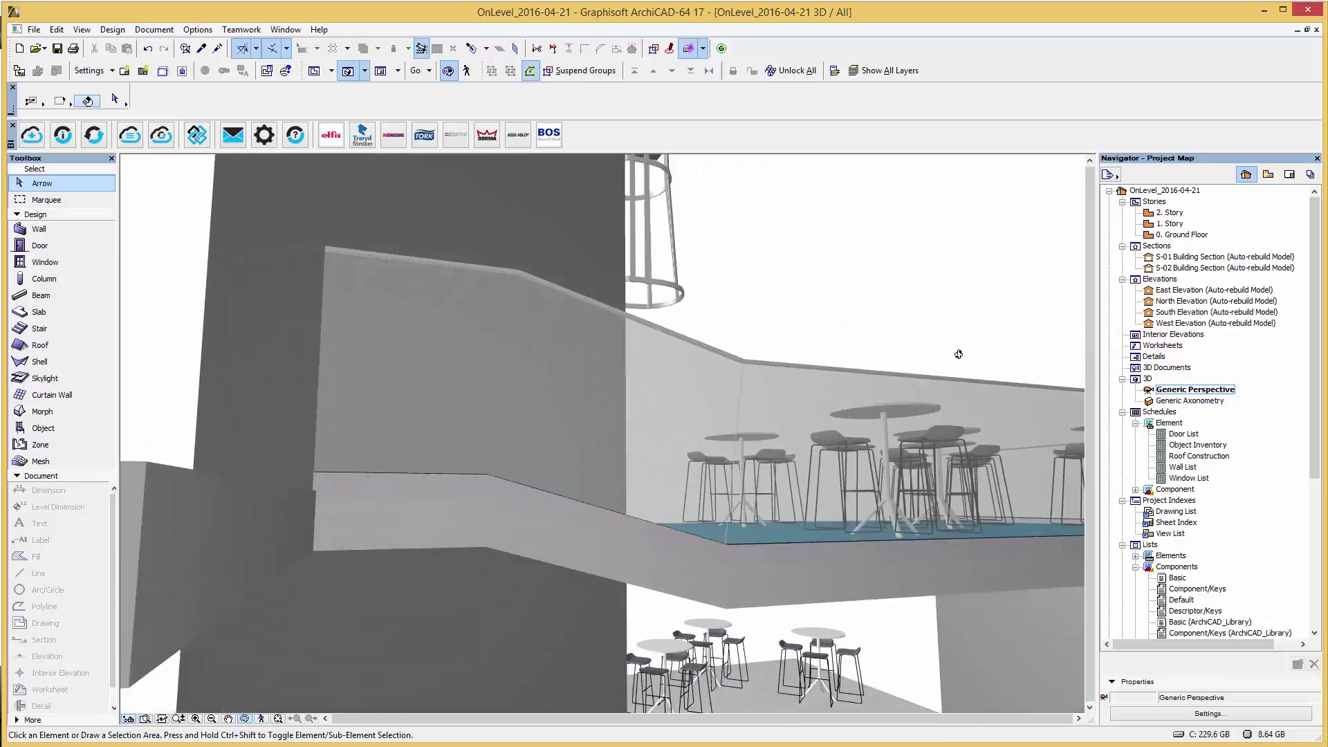
key("Down")
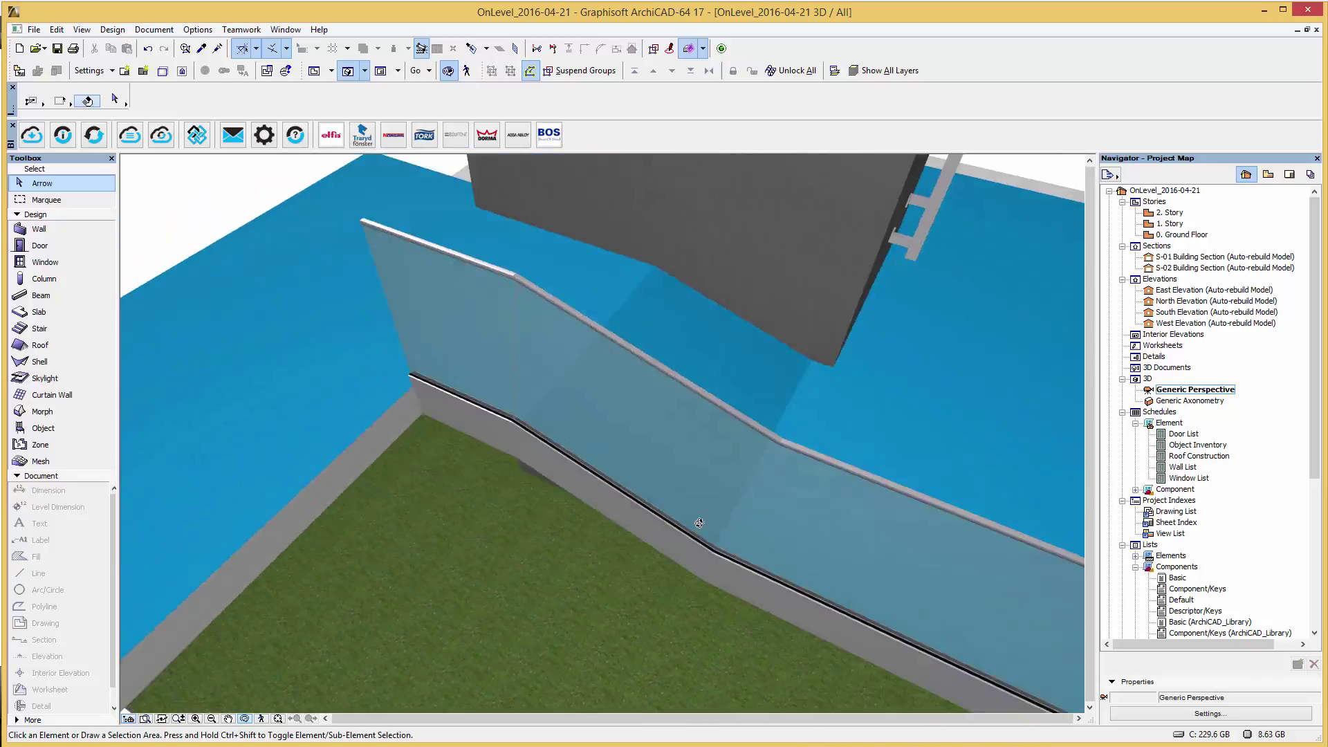
key("Down")
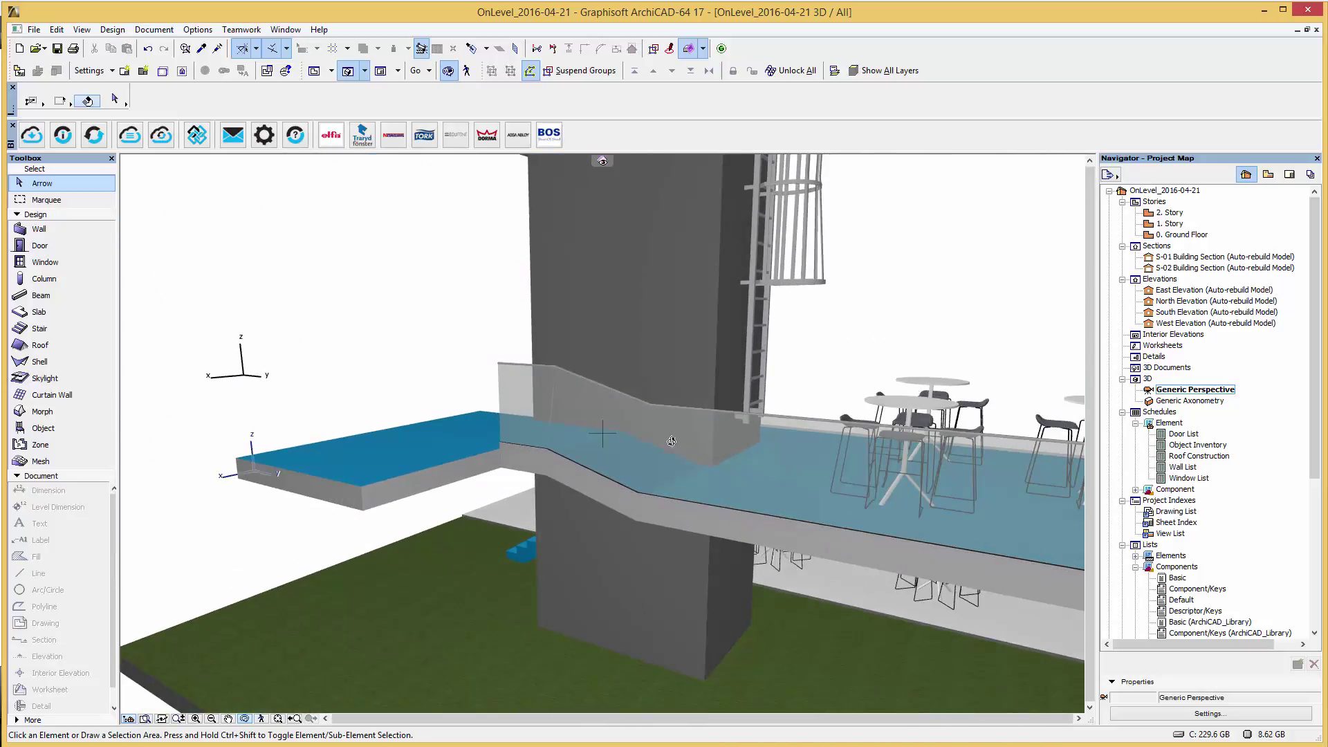
key("Down")
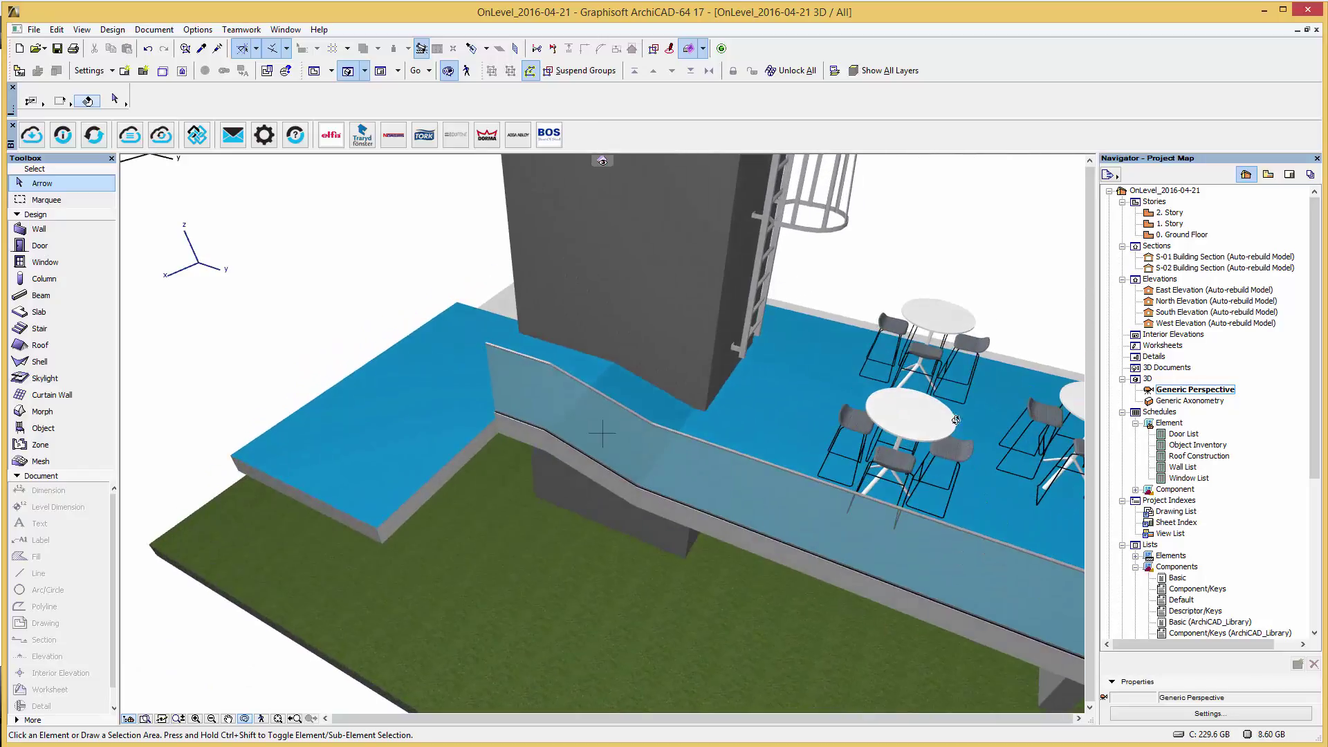
In the 1. Story plan, set the Object tool to OnLevel_TL-30_Corner_Object as a Concrete, Outside Corner type with Anodized finish.
double_click(1172, 223)
scroll(598, 424, "down", 3)
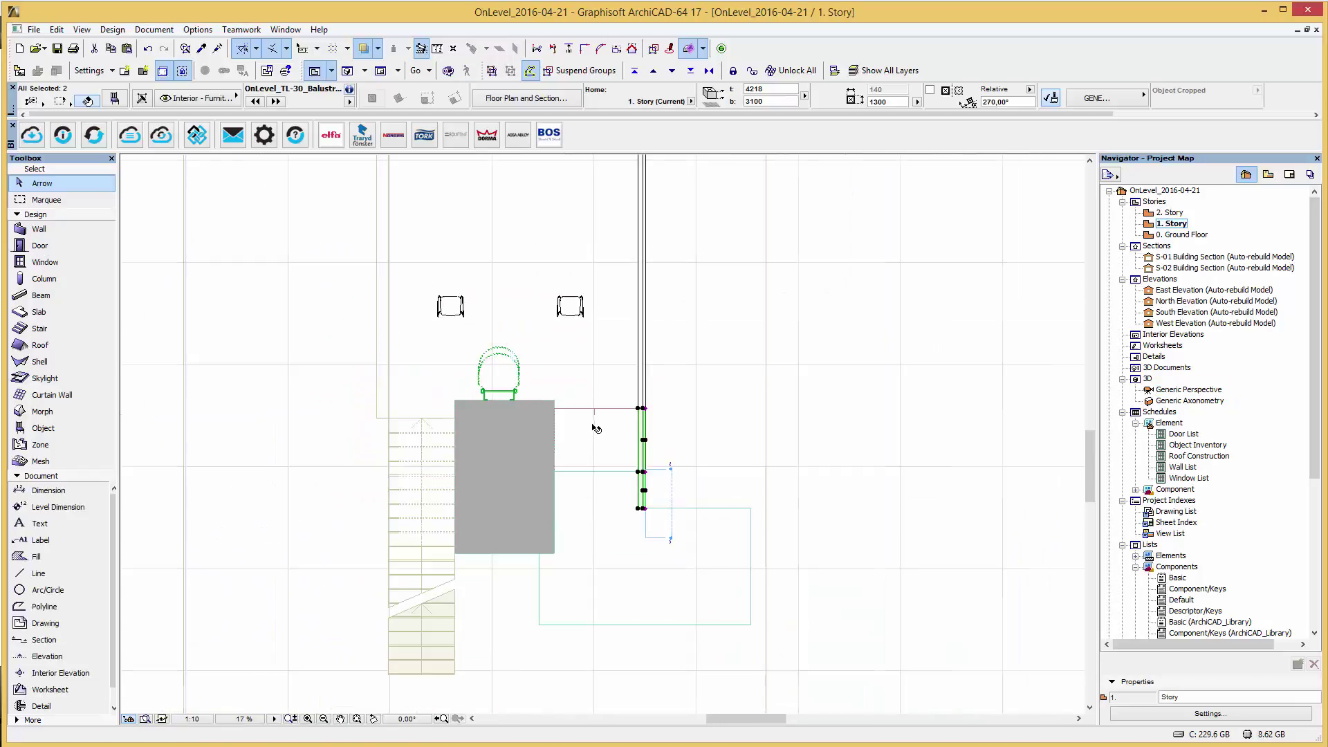
scroll(749, 576, "up", 3)
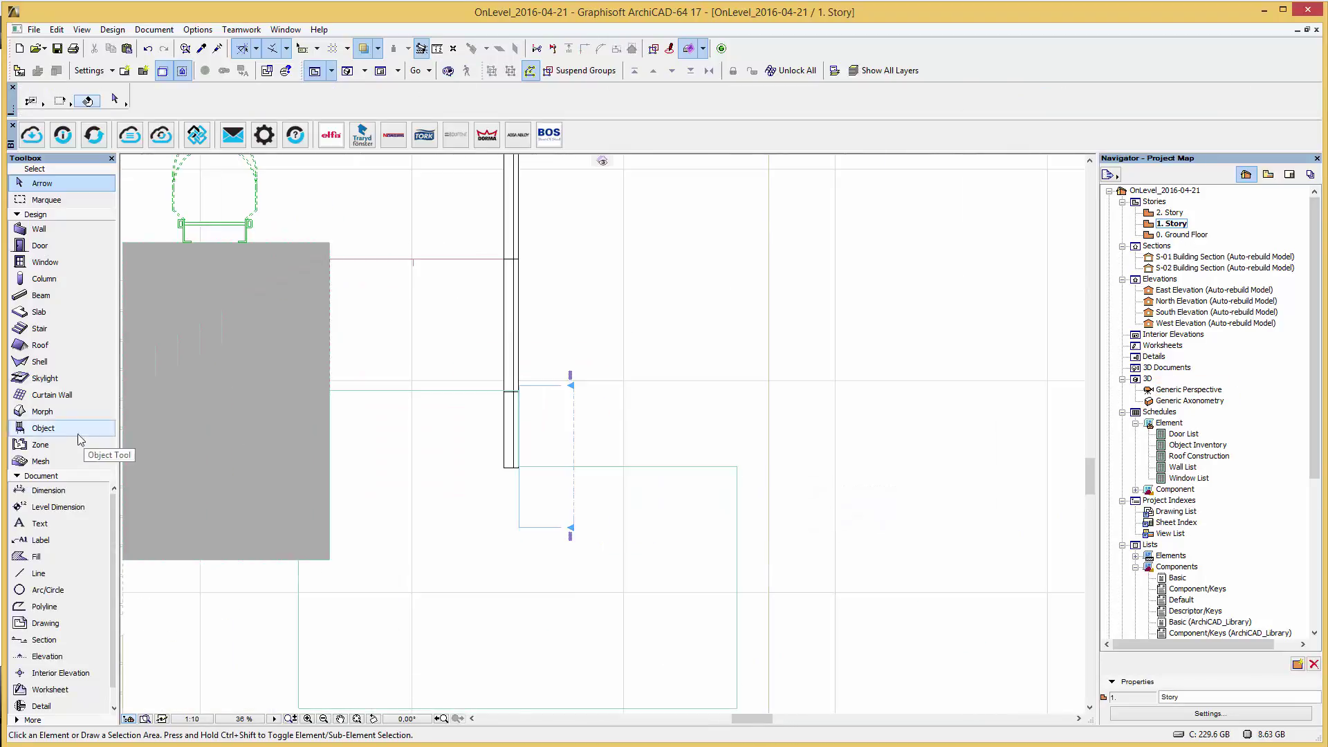
left_click(54, 430)
double_click(56, 431)
left_click(328, 384)
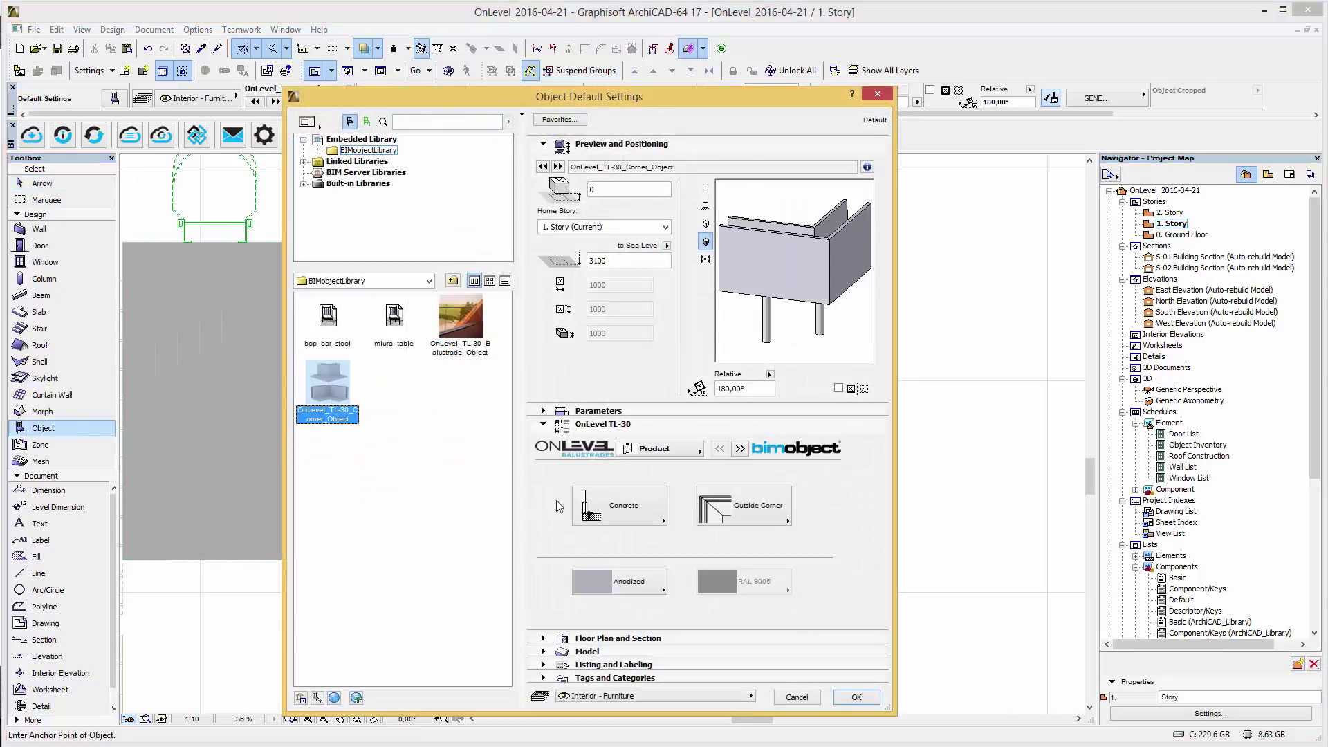
left_click(586, 515)
left_click(608, 517)
left_click(638, 585)
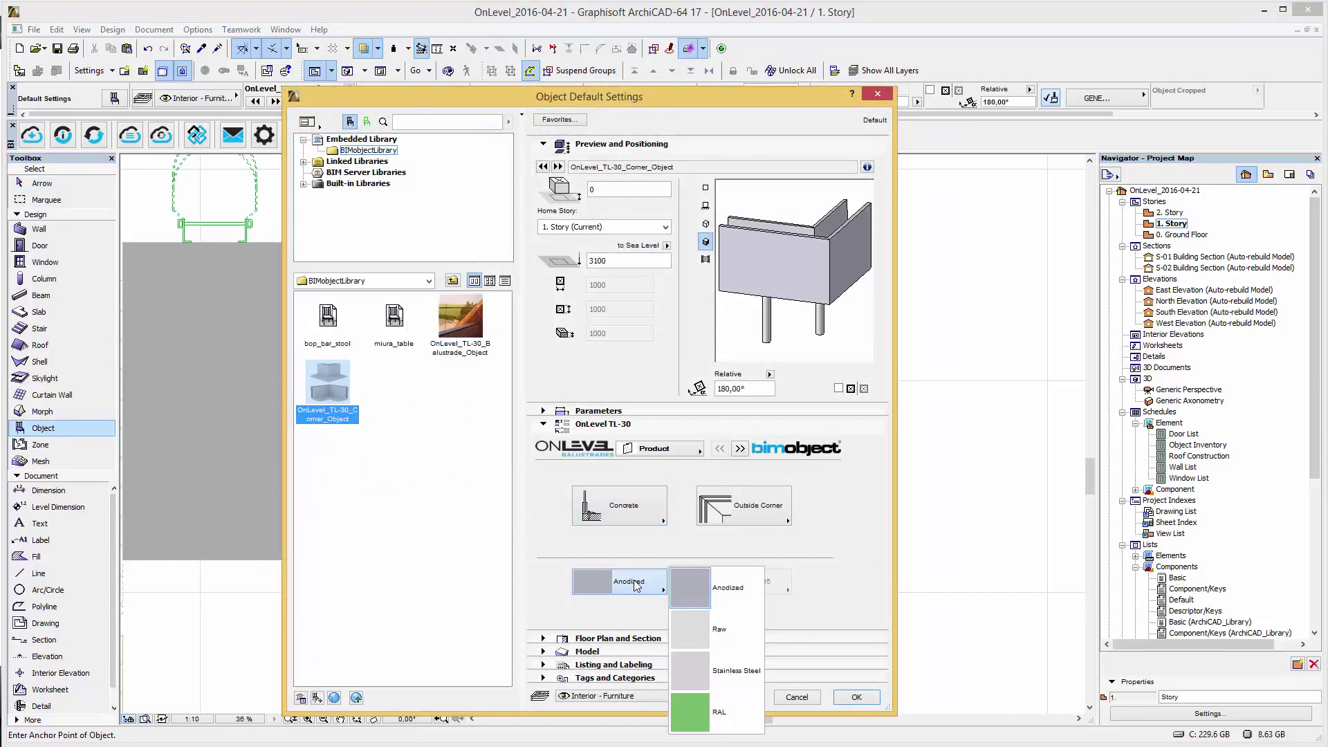
left_click(638, 586)
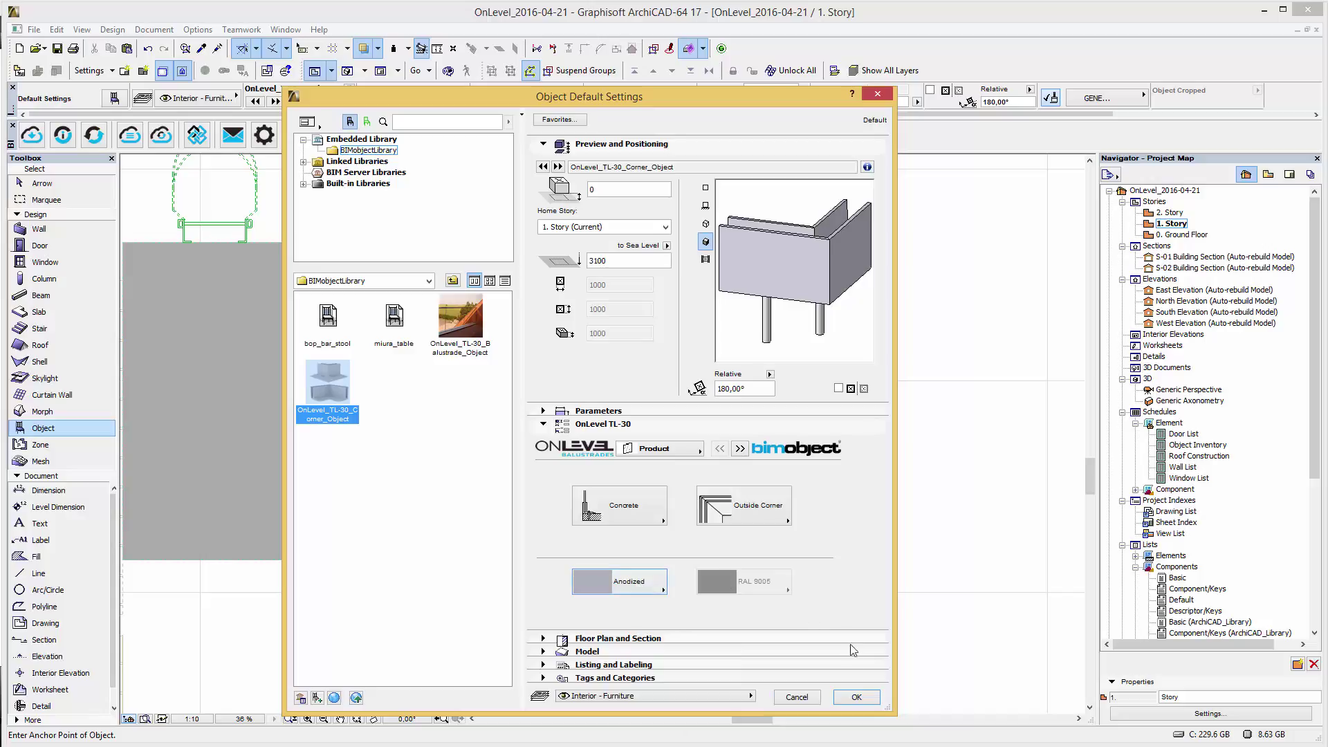
left_click(856, 697)
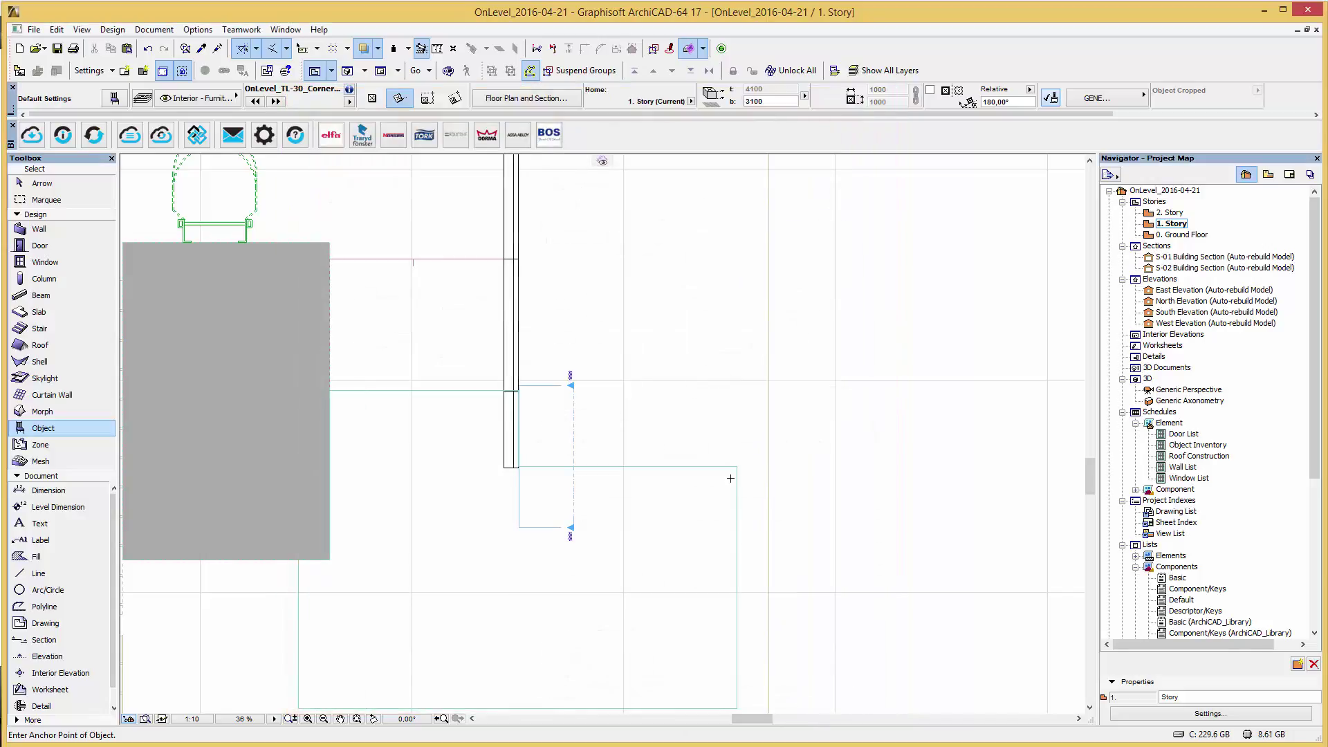
Place the corner object at the small platform's upper-right corner in the plan.
scroll(719, 471, "up", 5)
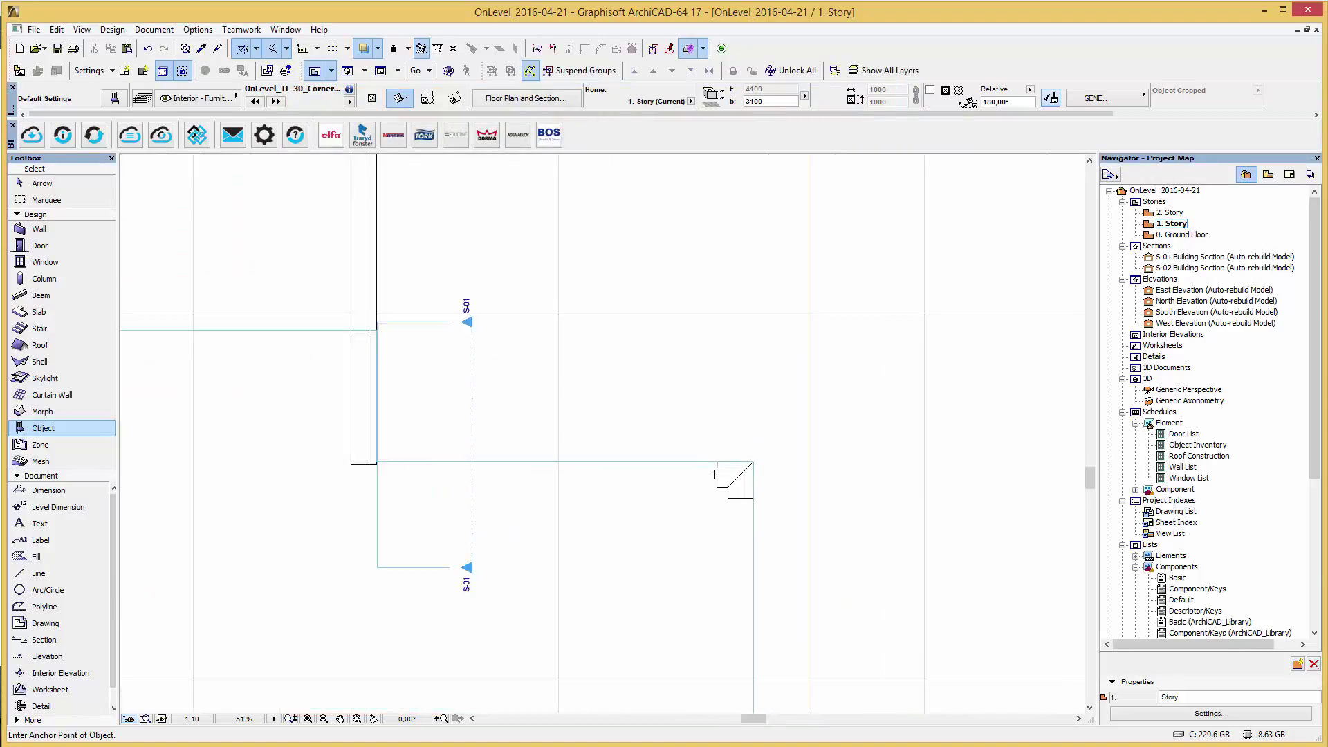
left_click(716, 476)
key("Escape")
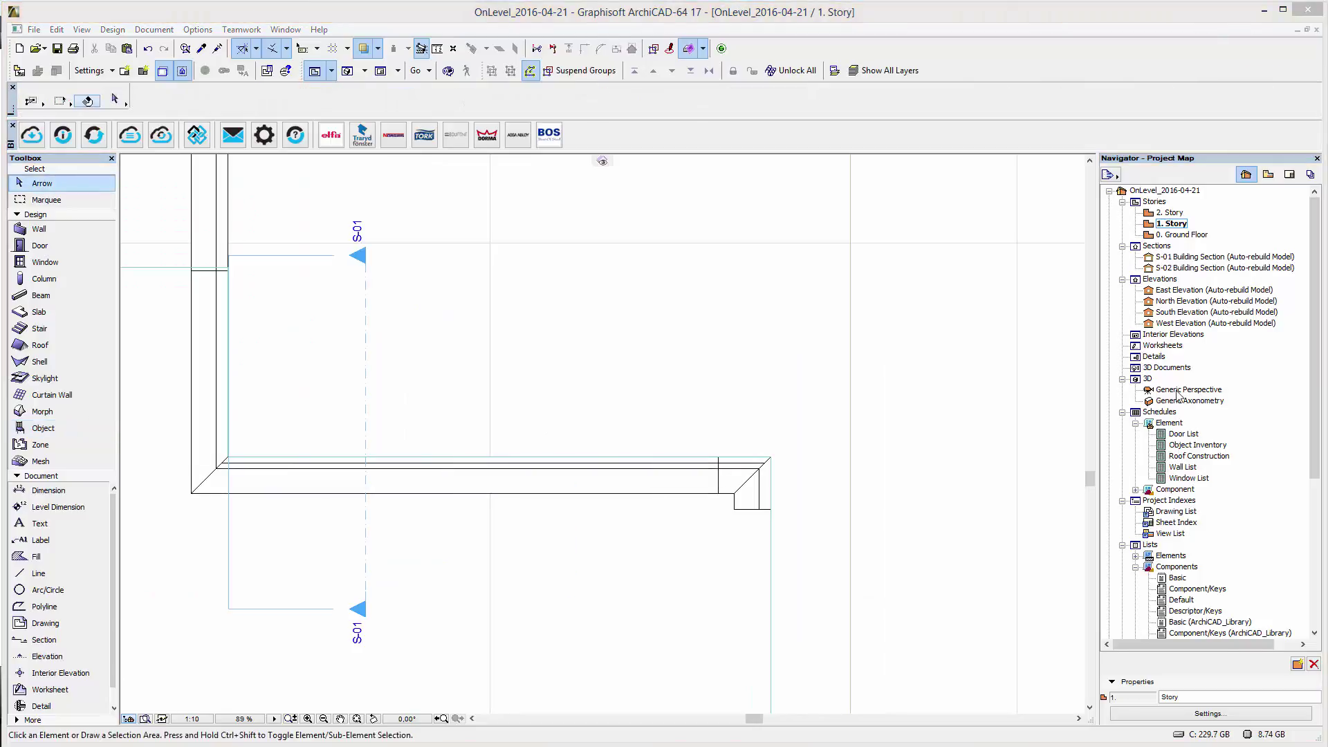
Examine the completed balustrades on all levels of the building in the generic perspective.
double_click(1180, 391)
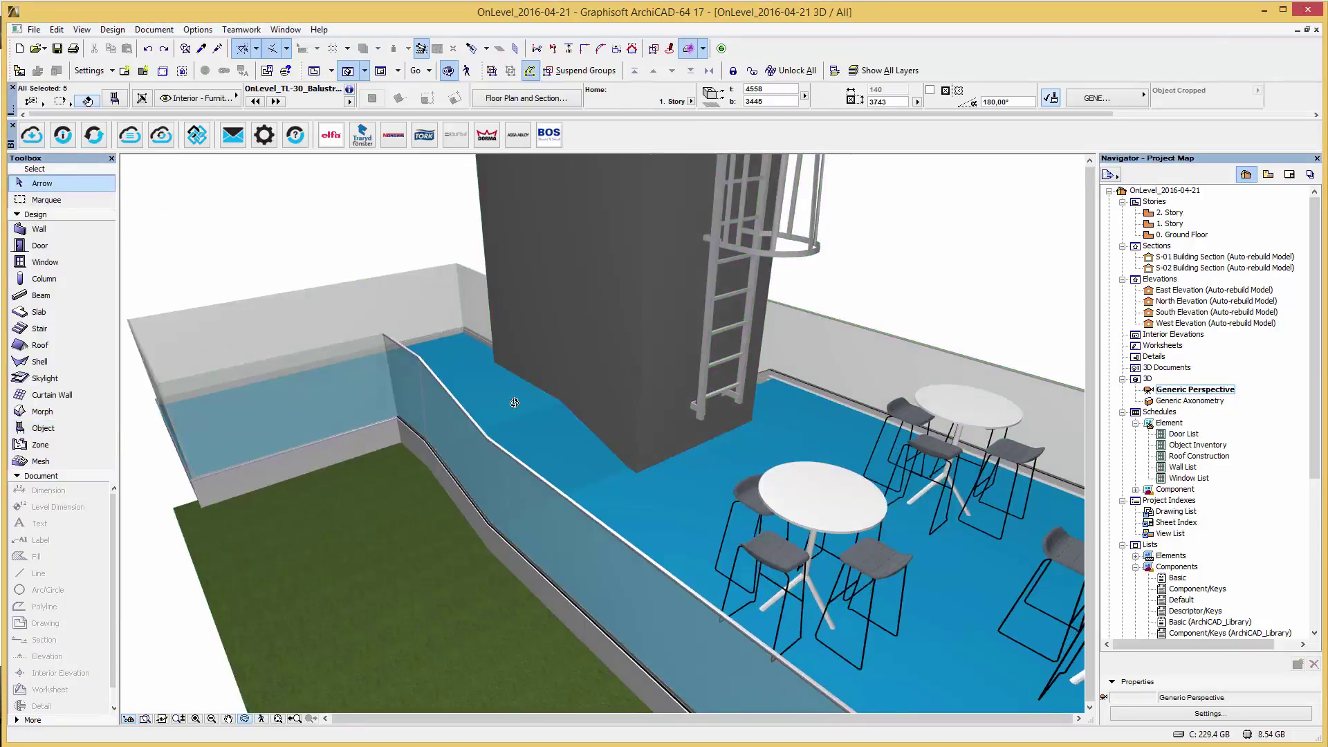
left_click_drag(468, 404, 536, 401)
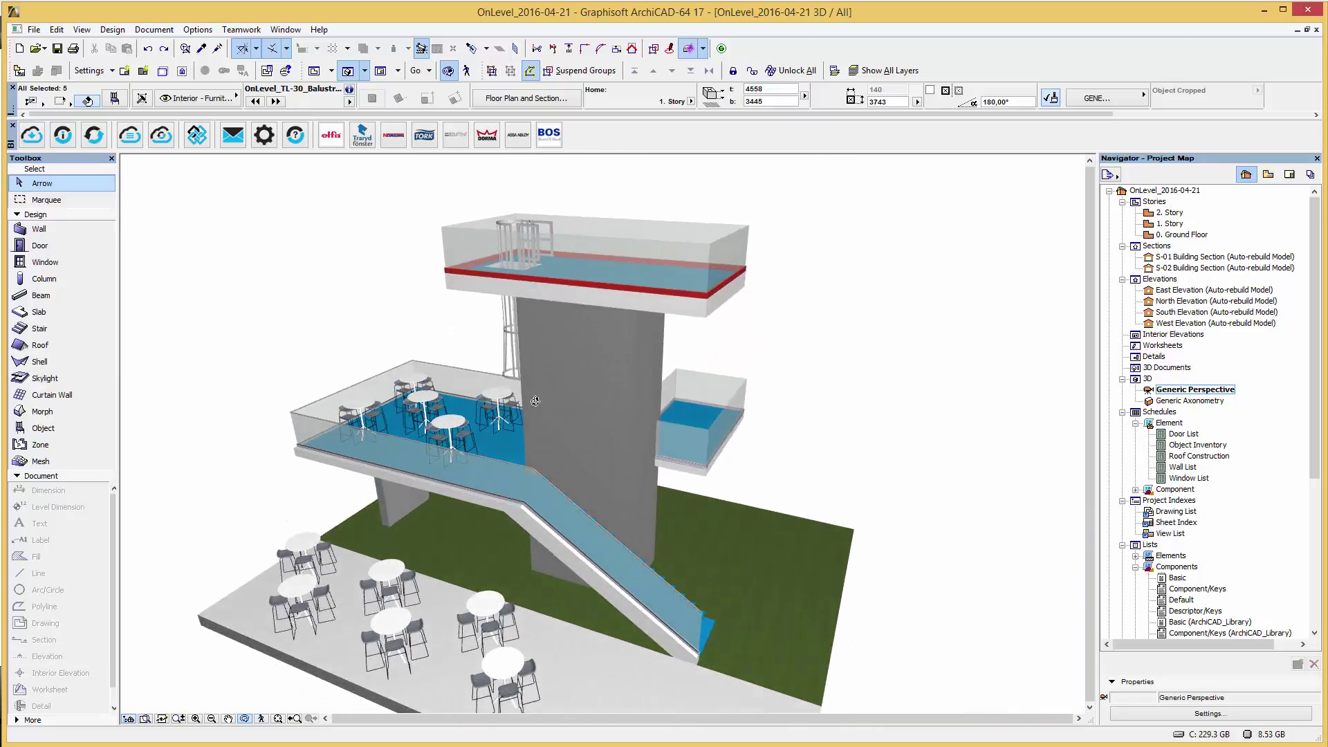
left_click_drag(559, 603, 544, 504)
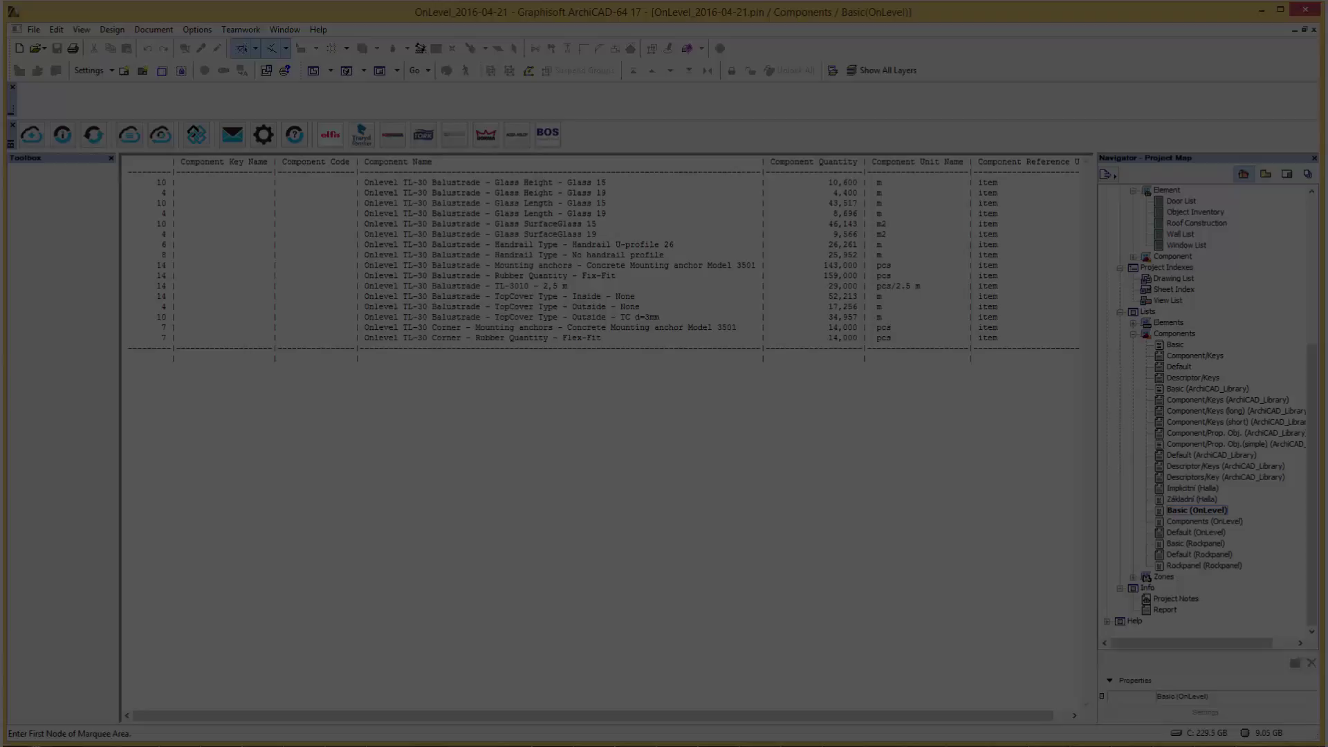